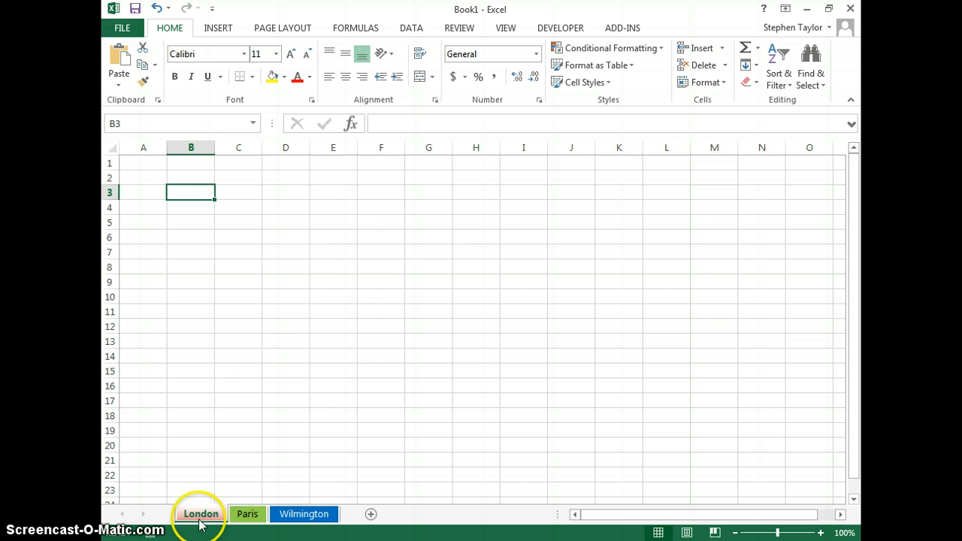
View the Paris, Wilmington and London sheets one after another.
left_click(254, 515)
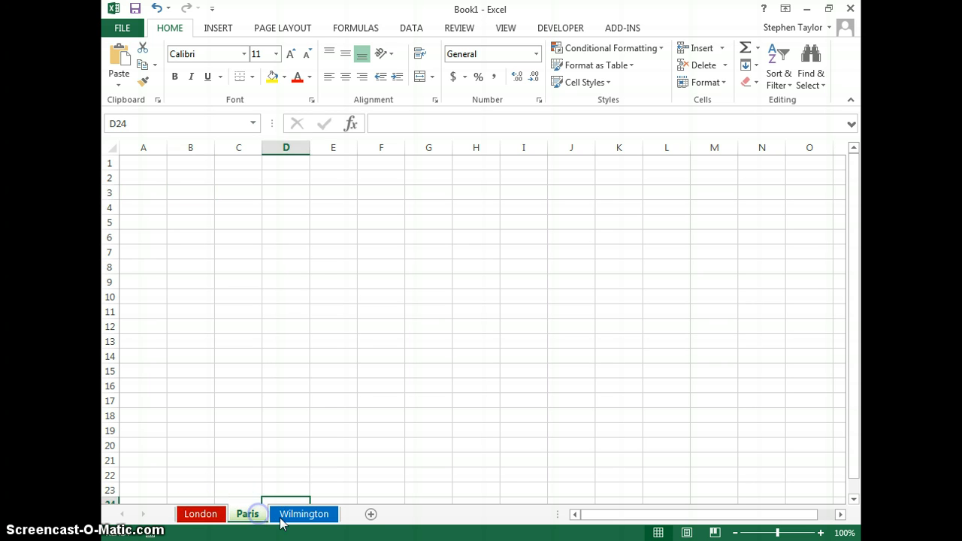
left_click(284, 517)
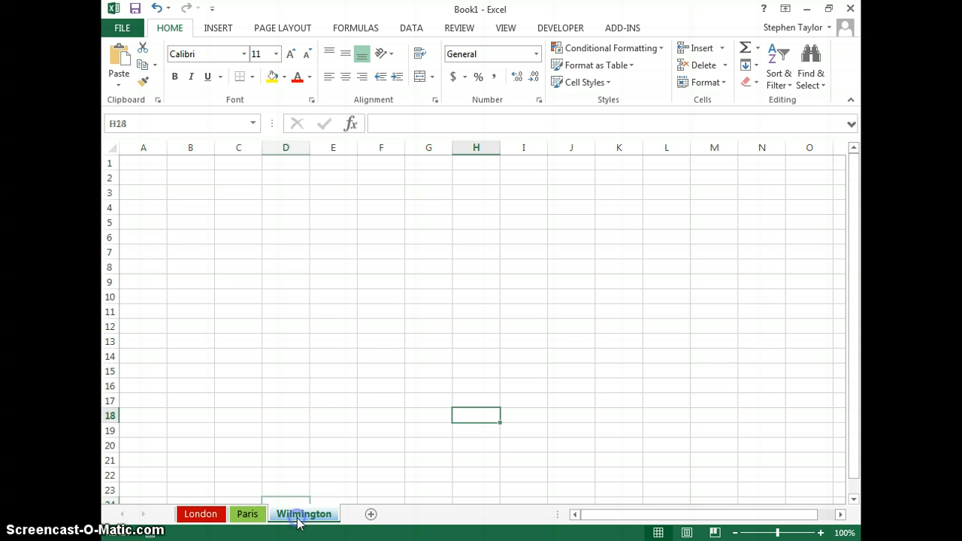
left_click(190, 514)
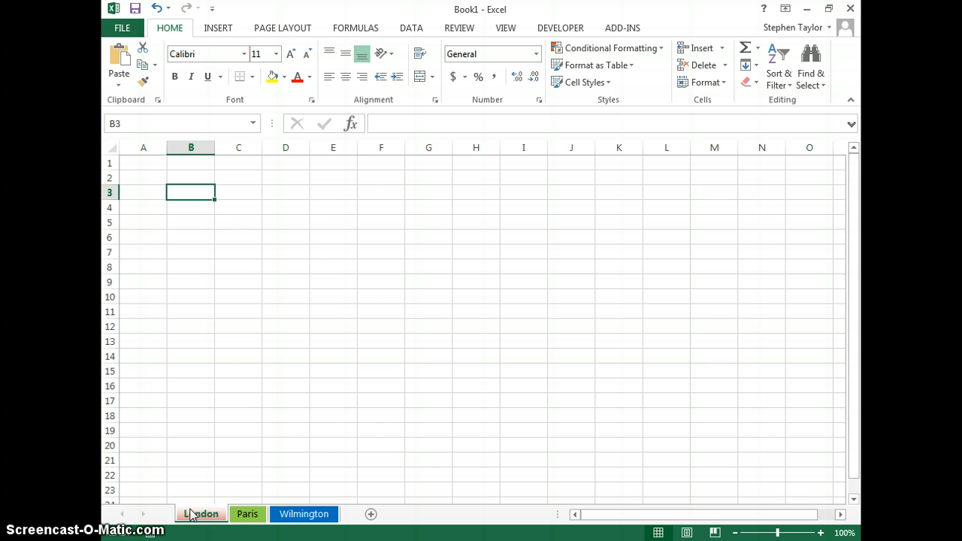
left_click(244, 516)
left_click(287, 517)
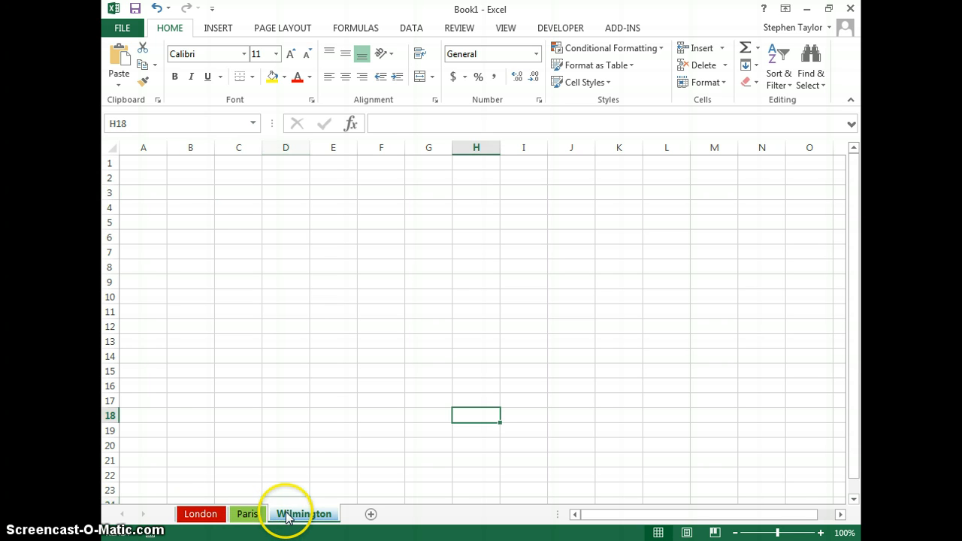
Group the London and Wilmington sheets, and add the Paris sheet to the group.
left_click(204, 515)
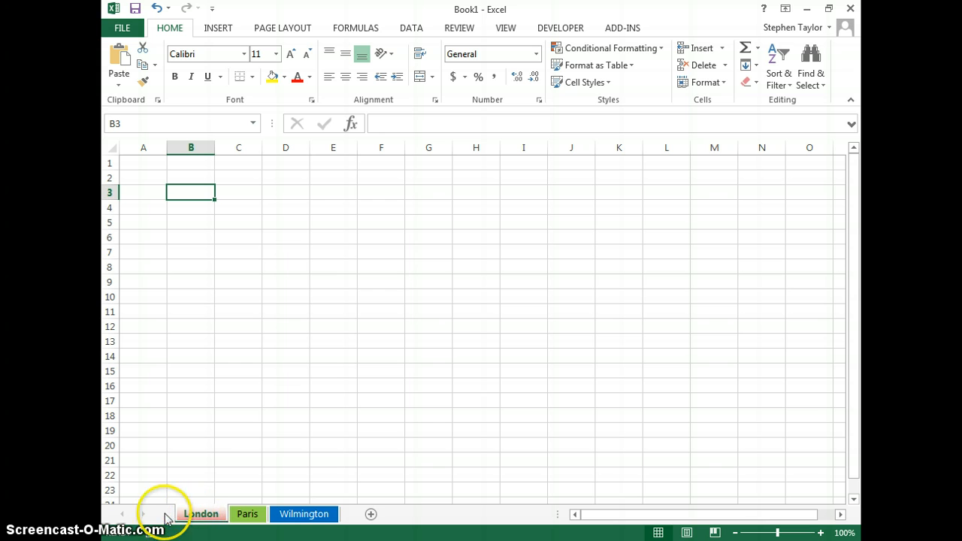
left_click(303, 517, "shift")
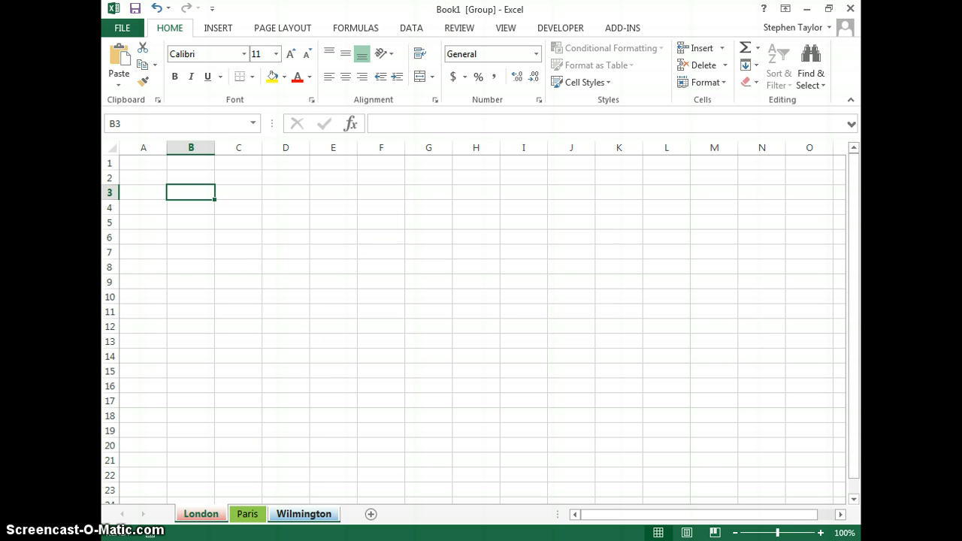
left_click(248, 514, "ctrl")
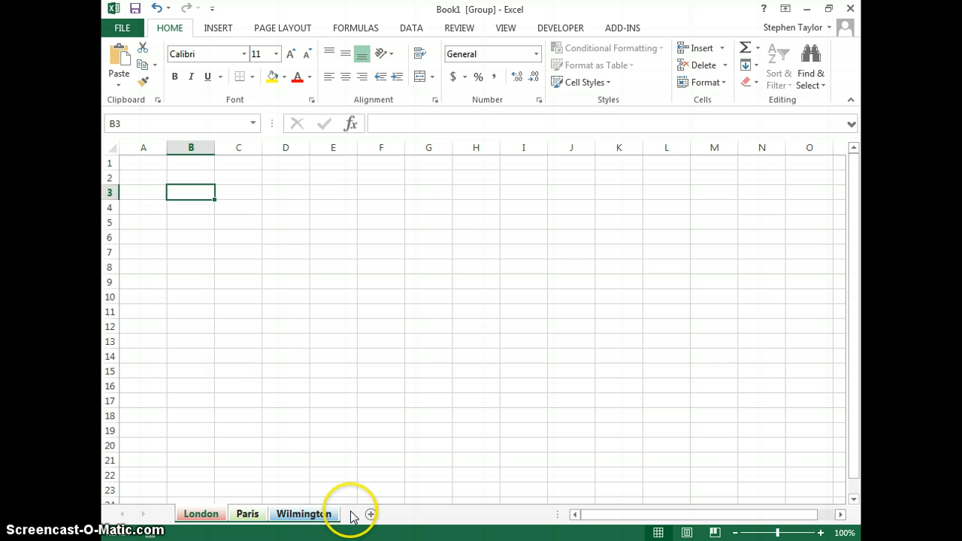
left_click(428, 515)
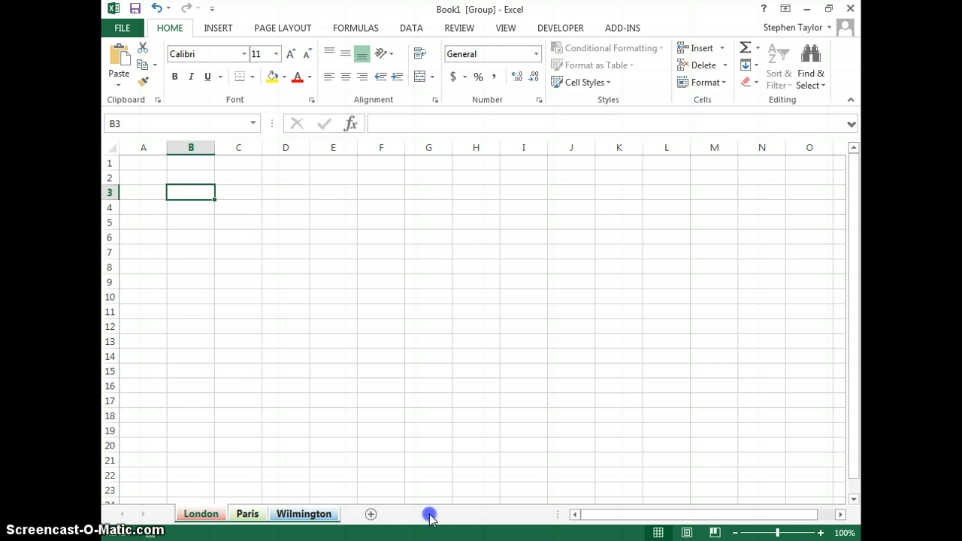
Ungroup the sheets and look through Wilmington, Paris and London individually.
left_click(321, 516)
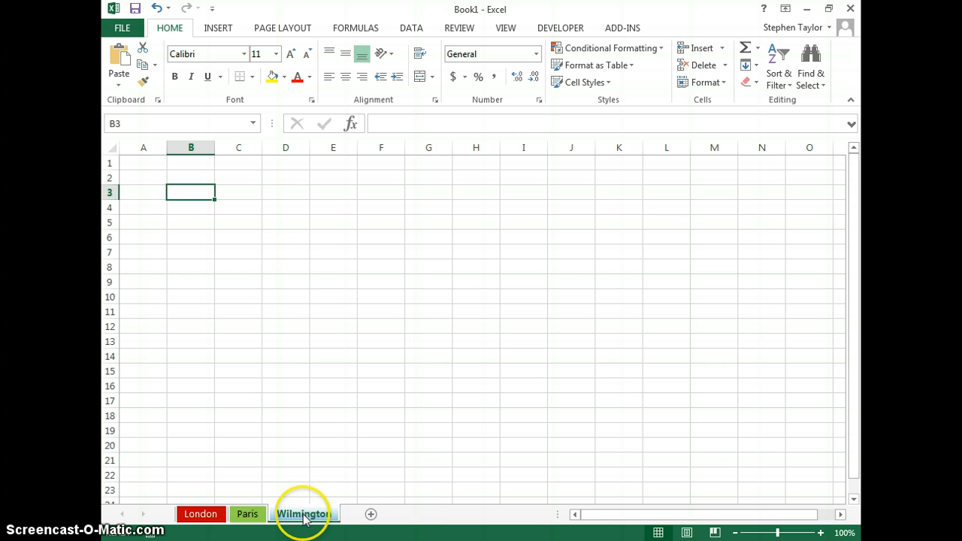
left_click(236, 515)
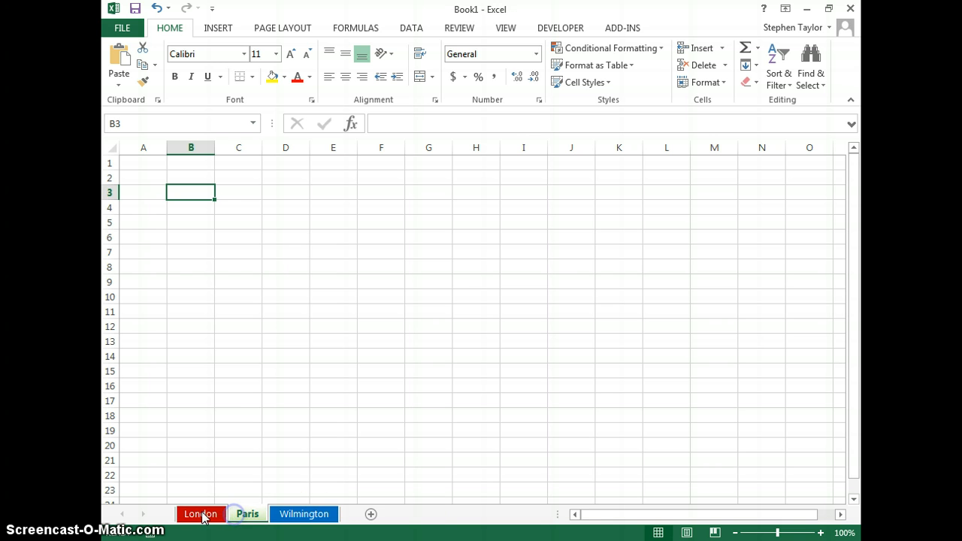
left_click(202, 515)
left_click(248, 516)
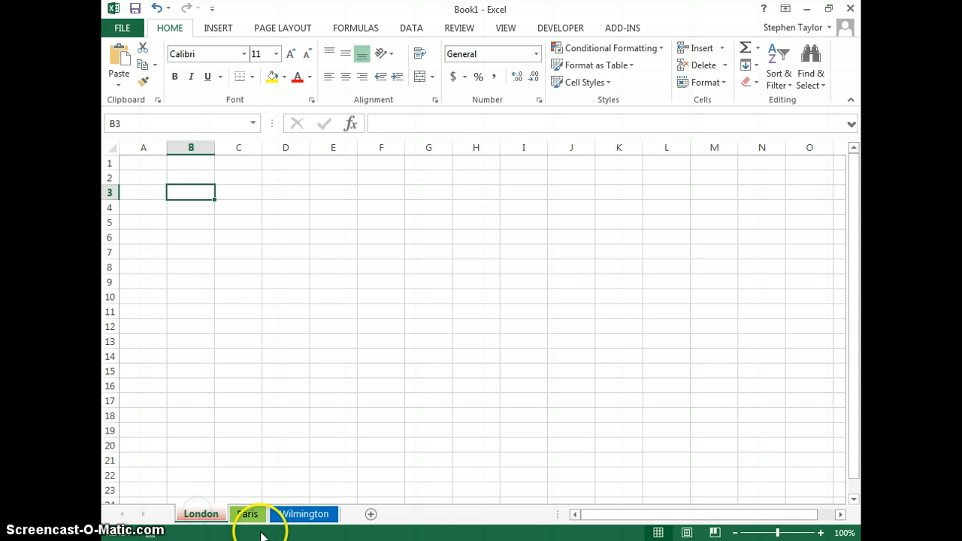
left_click(278, 516)
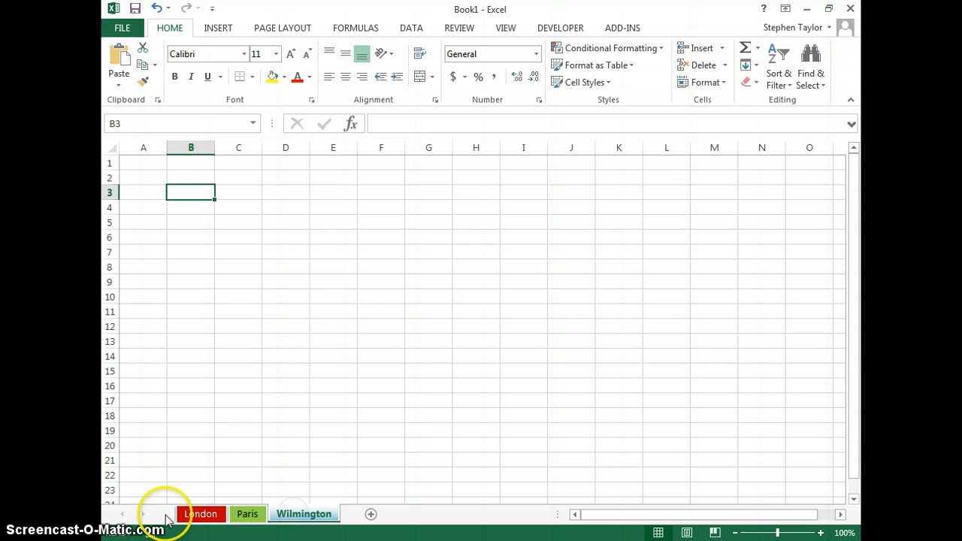
Group the whole range of sheets from London through Wilmington, with London as the active sheet.
left_click(193, 516)
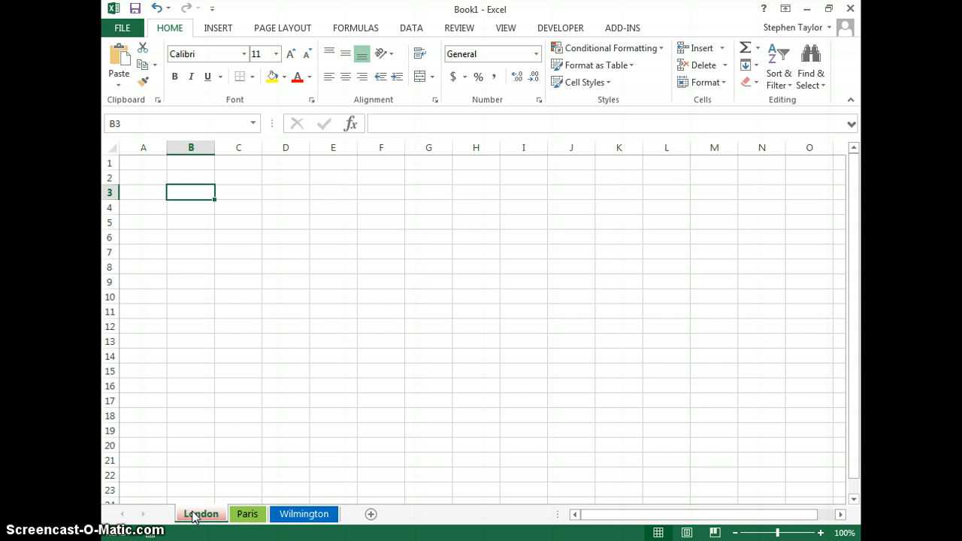
left_click(315, 517)
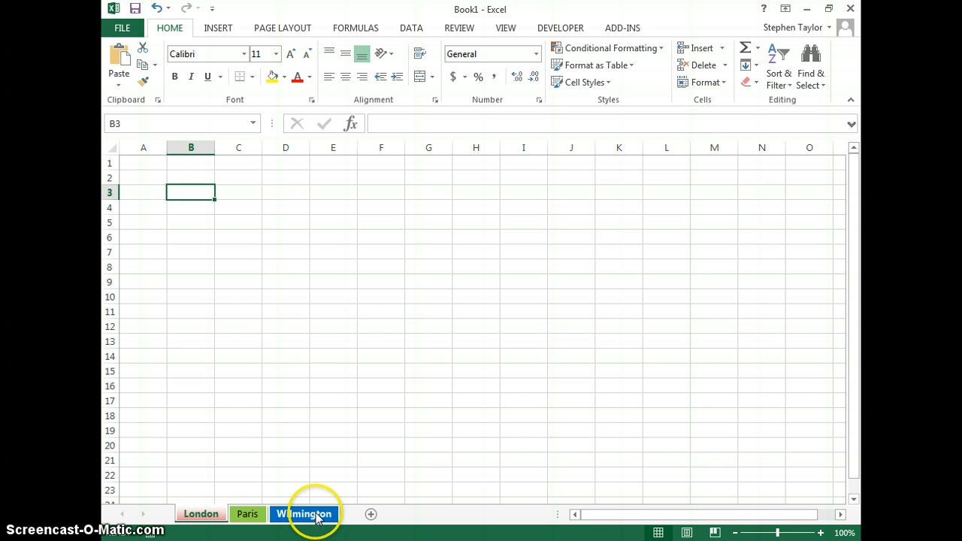
left_click(315, 517, "shift")
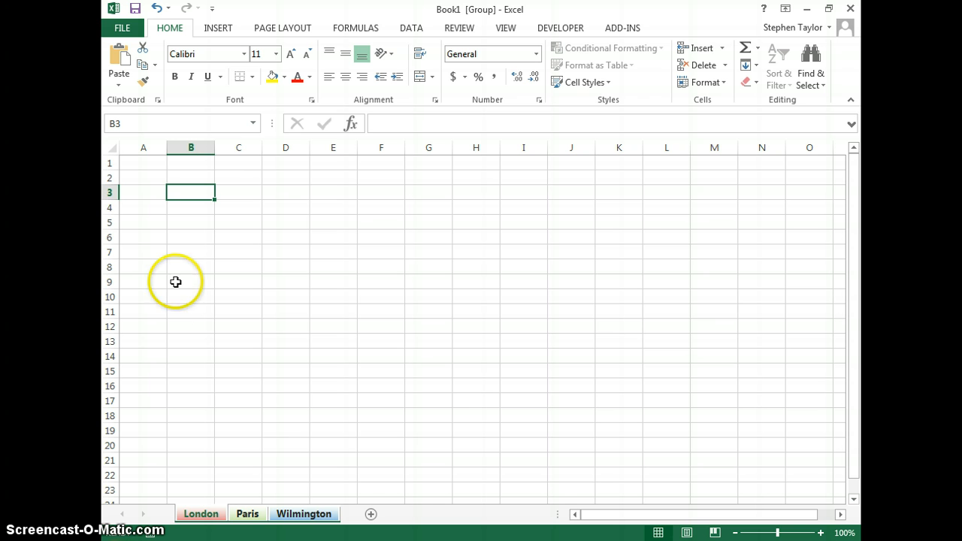
Enter the heading Product in cell B3 of the grouped sheets.
left_click(190, 193)
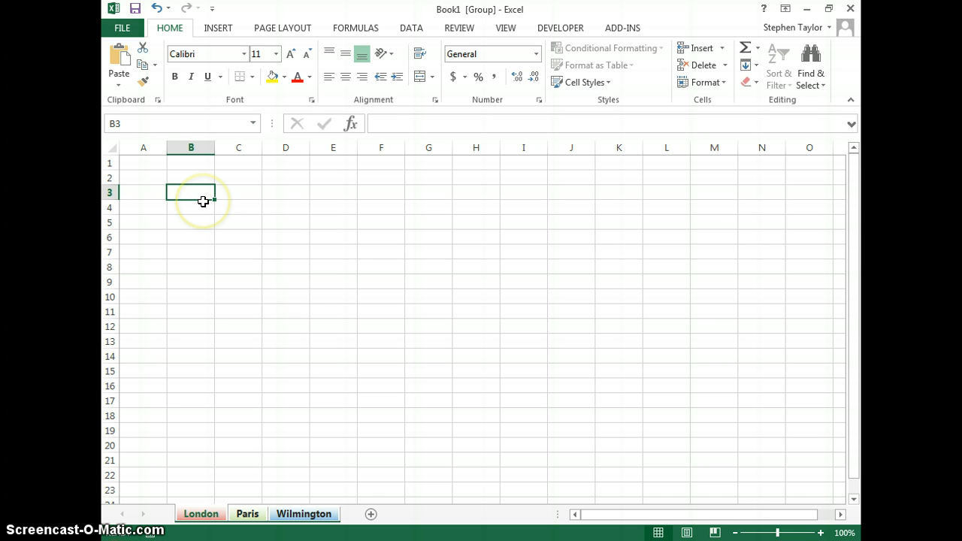
type("Prod")
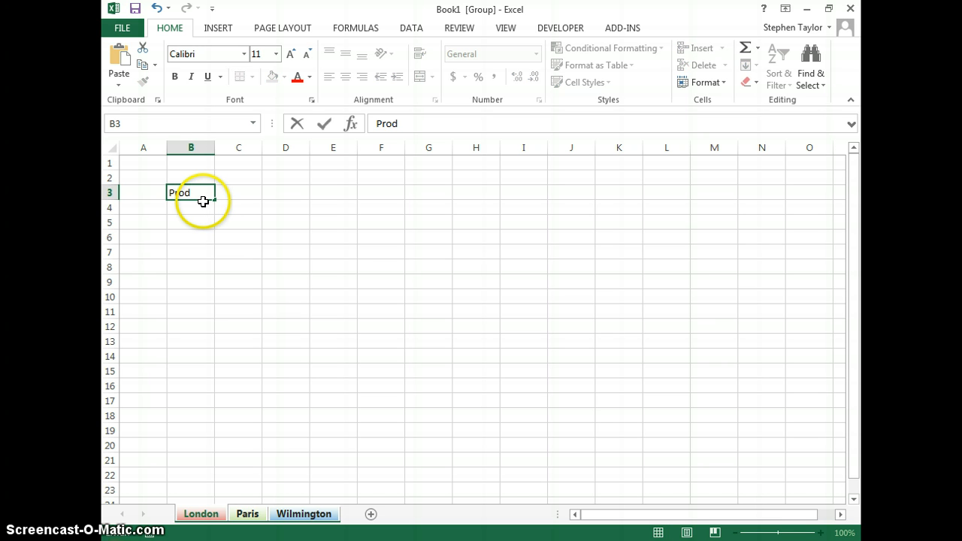
type("uce")
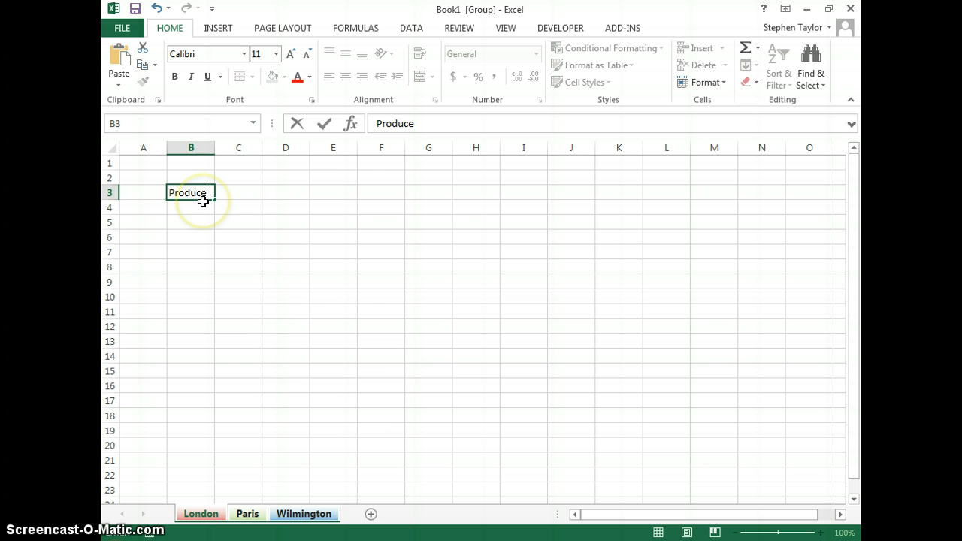
key("BackSpace")
type("t")
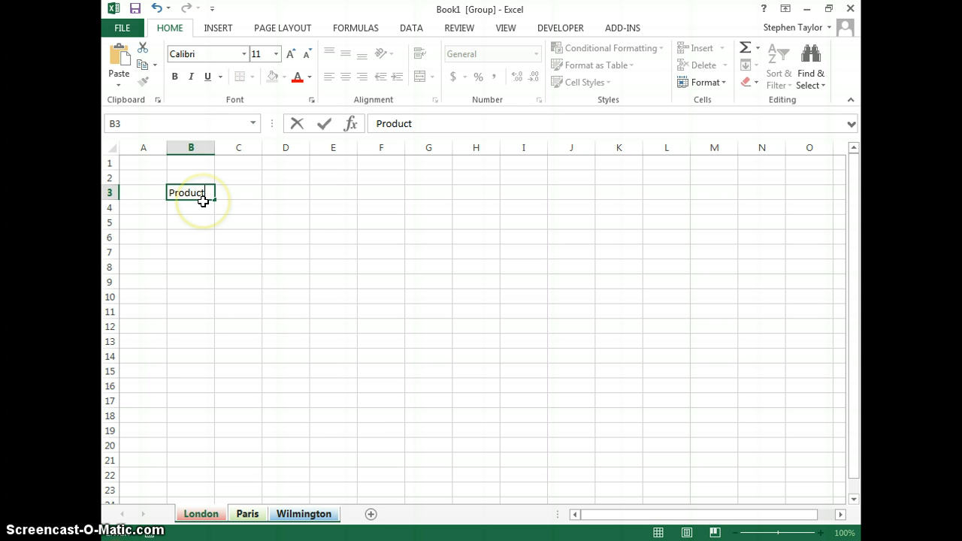
Enter the headings Q1 Sales, Q2 Sales, Q3 Sales and Q4 Sales in cells C3 to F3.
left_click(250, 194)
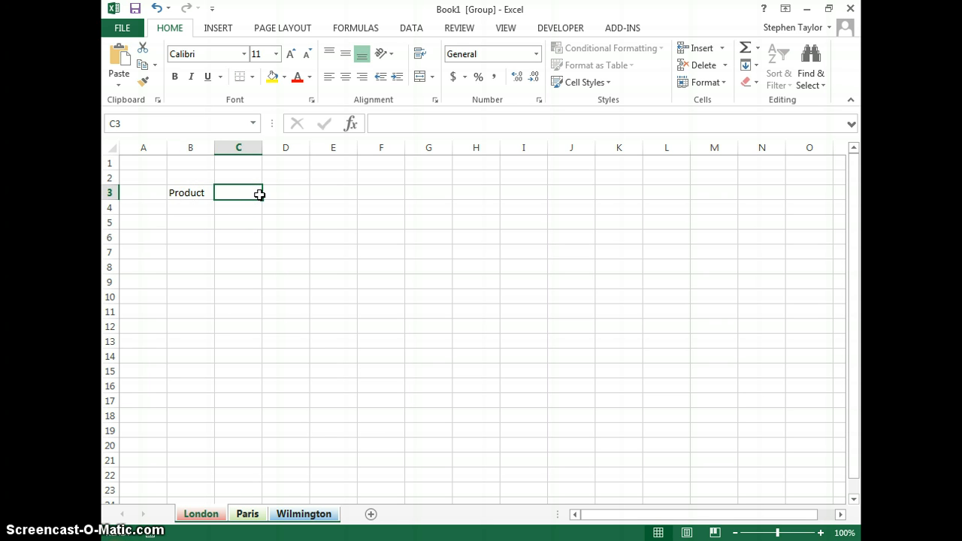
type("Q1 Sales")
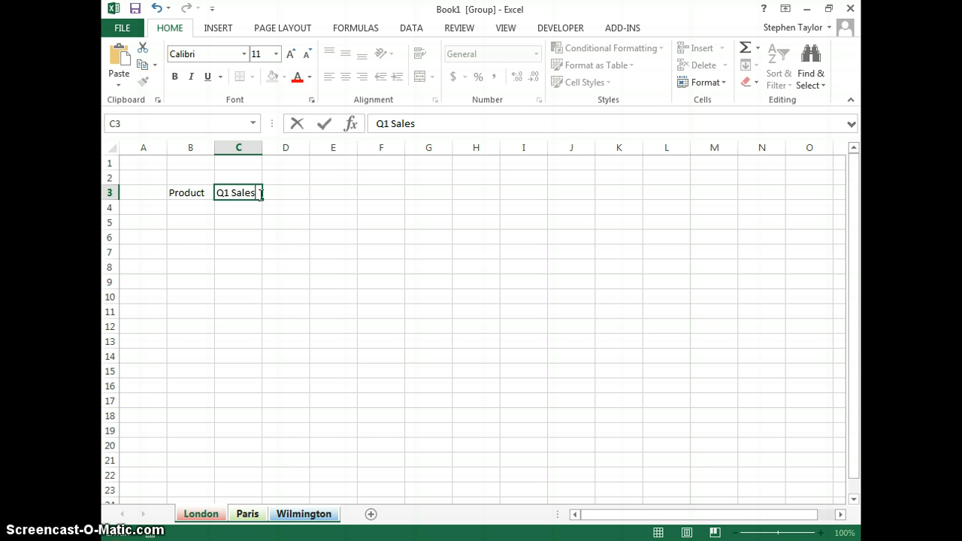
key("Tab")
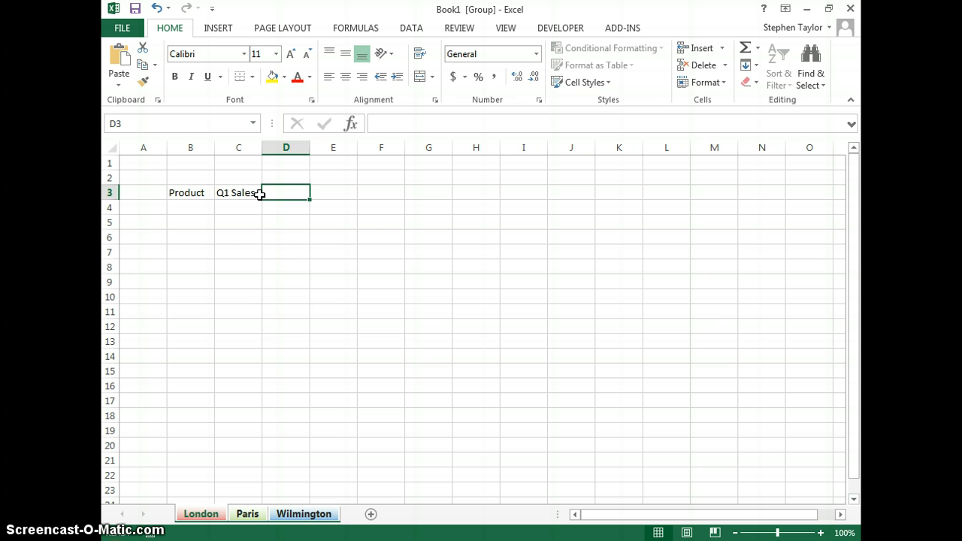
type("Q2 Sales")
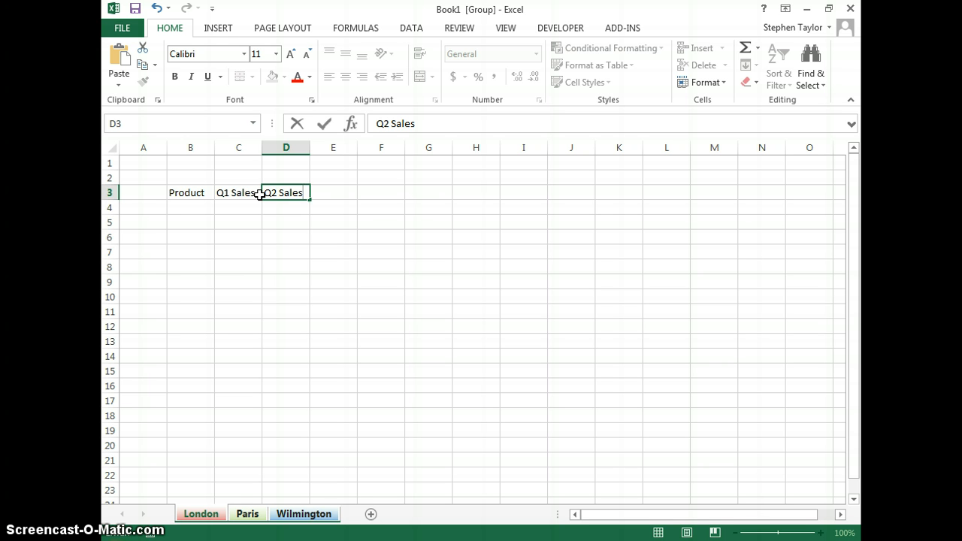
key("Tab")
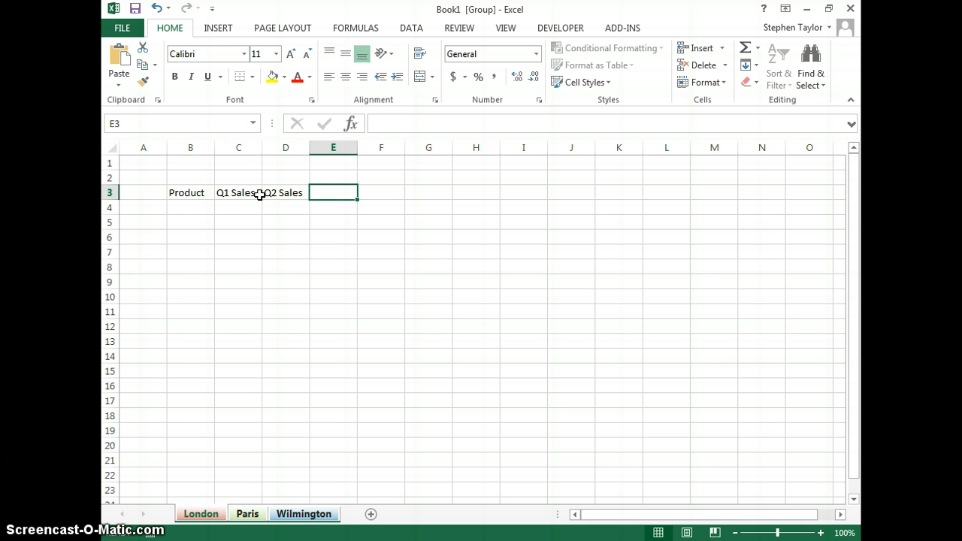
type("Q3 Sa")
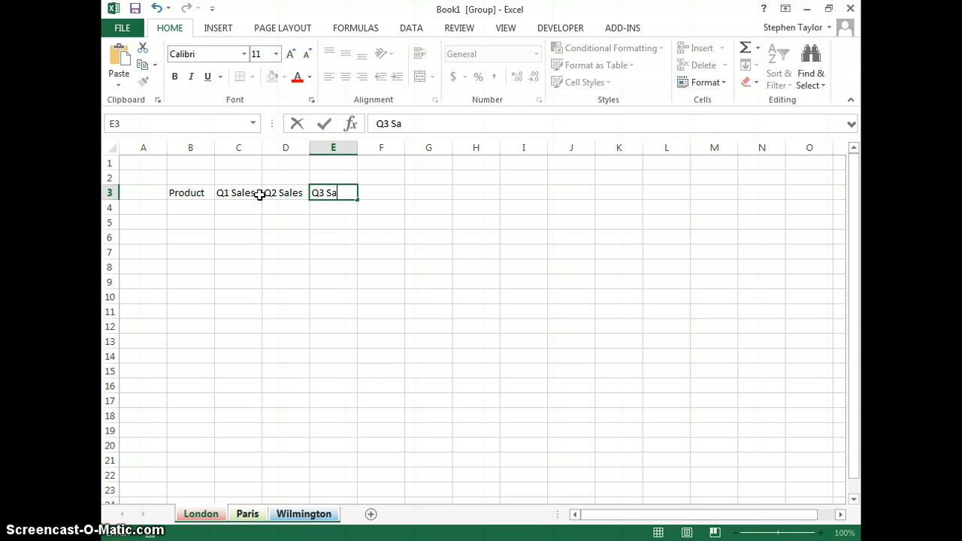
type("les")
key("Tab")
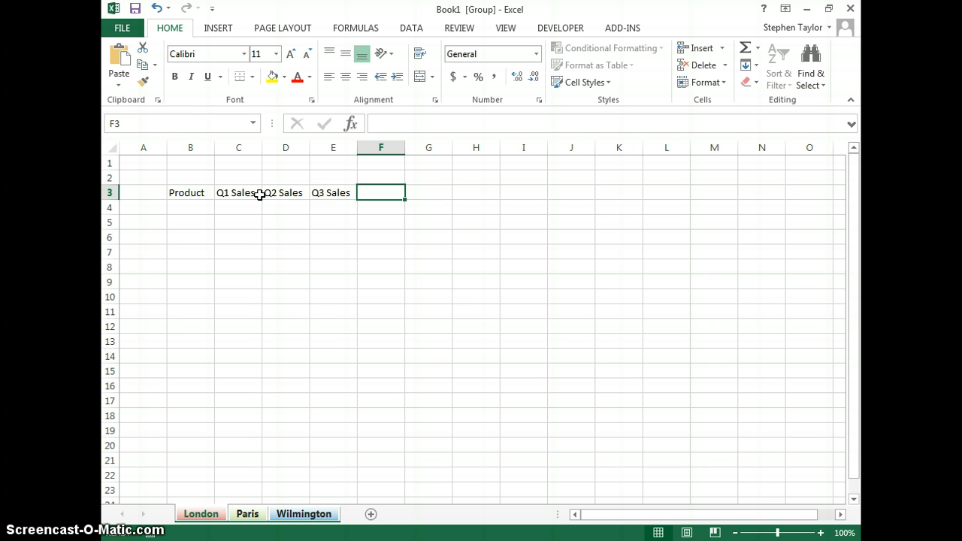
type("Q")
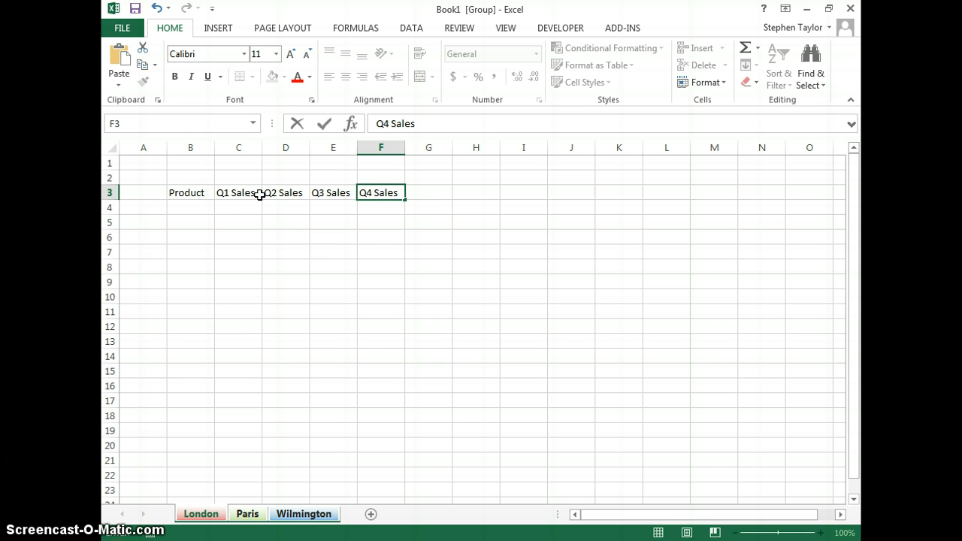
type("4 Sales")
List the products Cars, Bikes, Trucks and Motorcycles in cells B4 to B7 below the Product heading.
left_click(193, 206)
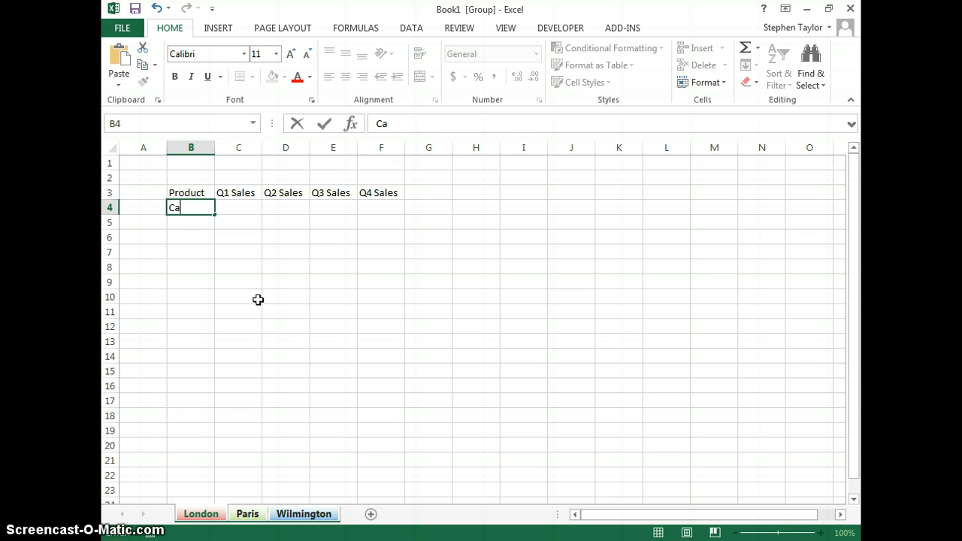
type("Cars")
key("Return")
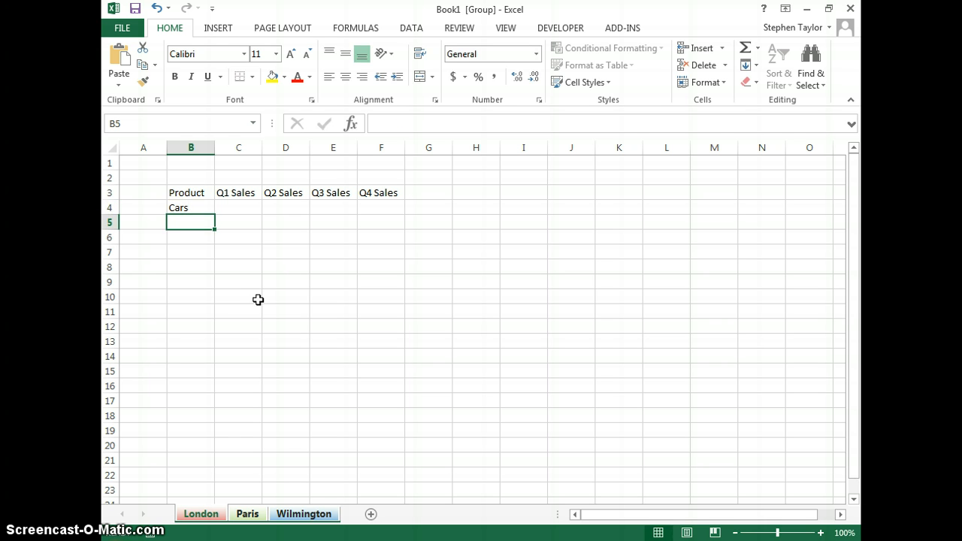
type("Bikes")
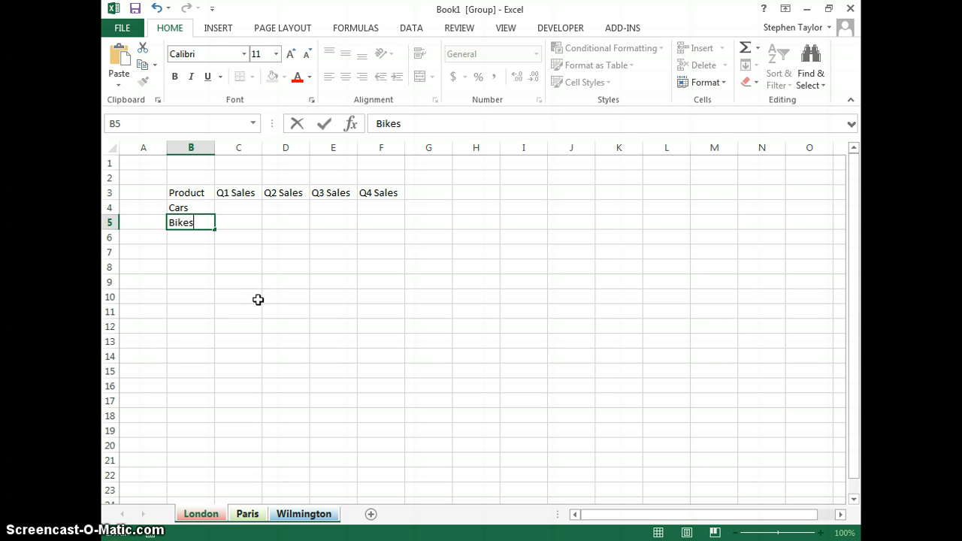
key("Return")
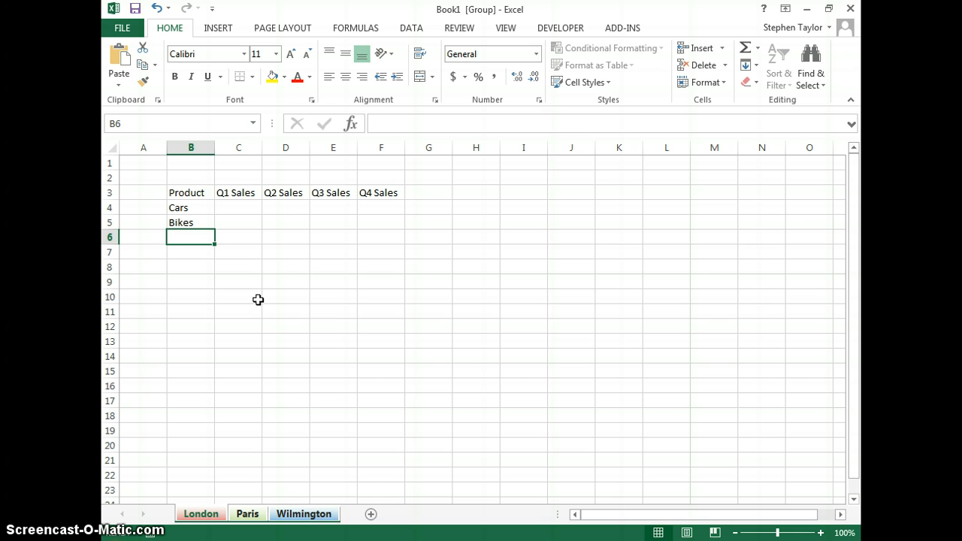
type("Trucks")
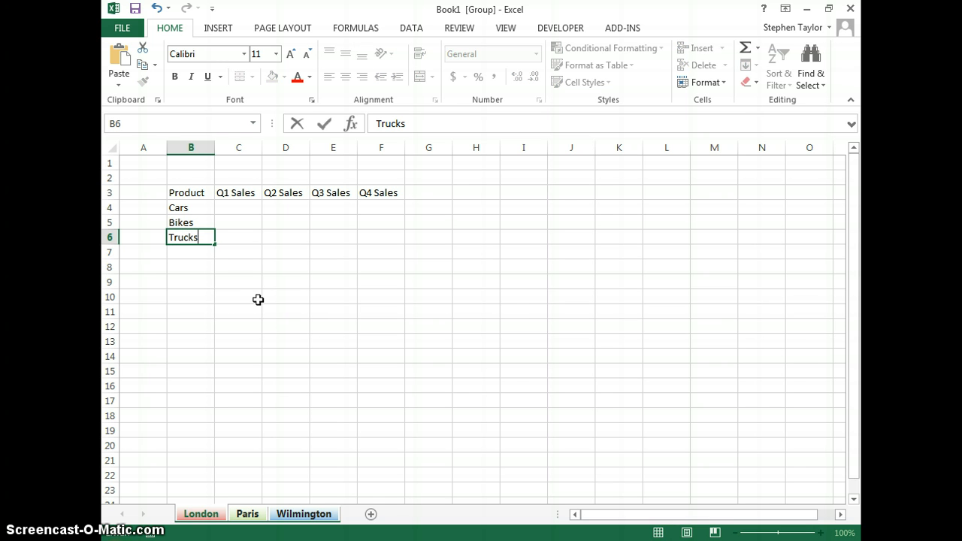
key("Return")
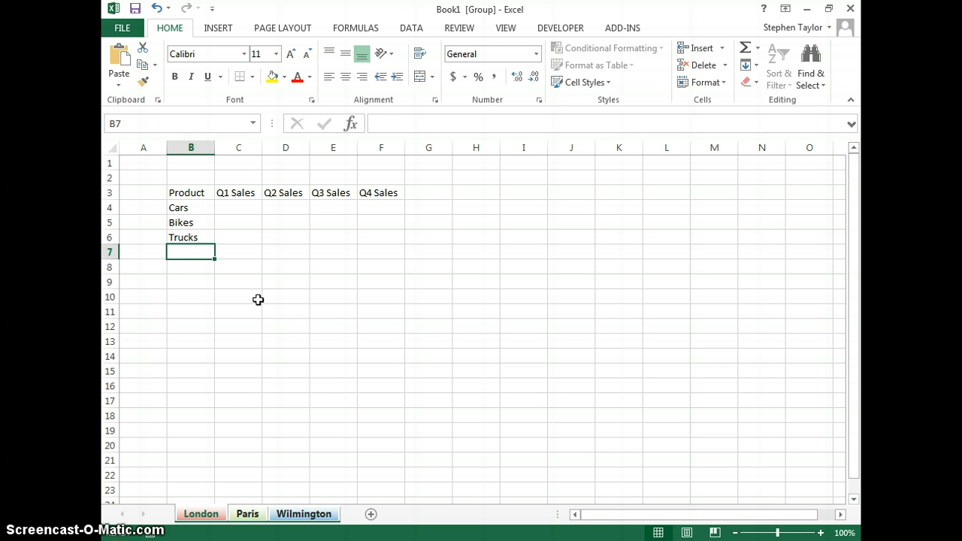
type("Motorcycles")
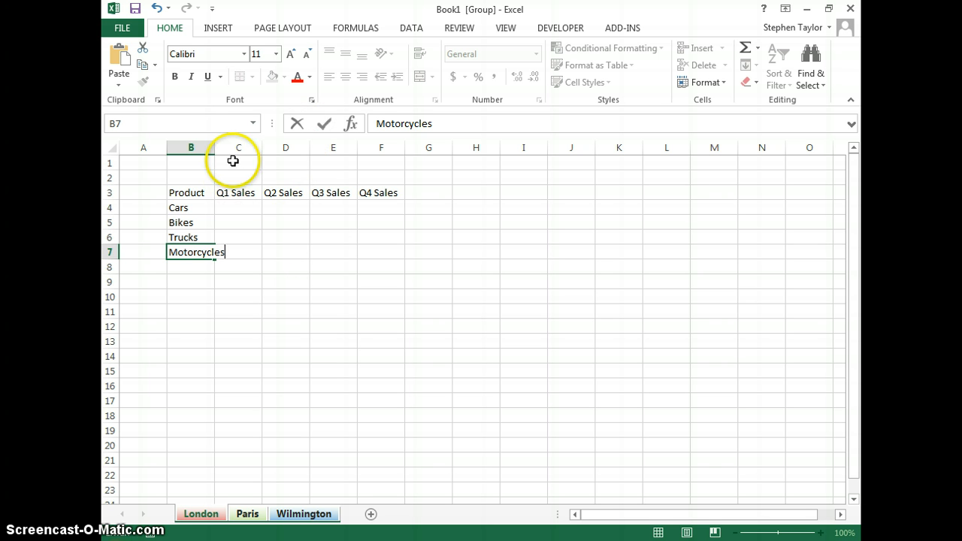
left_click(239, 207)
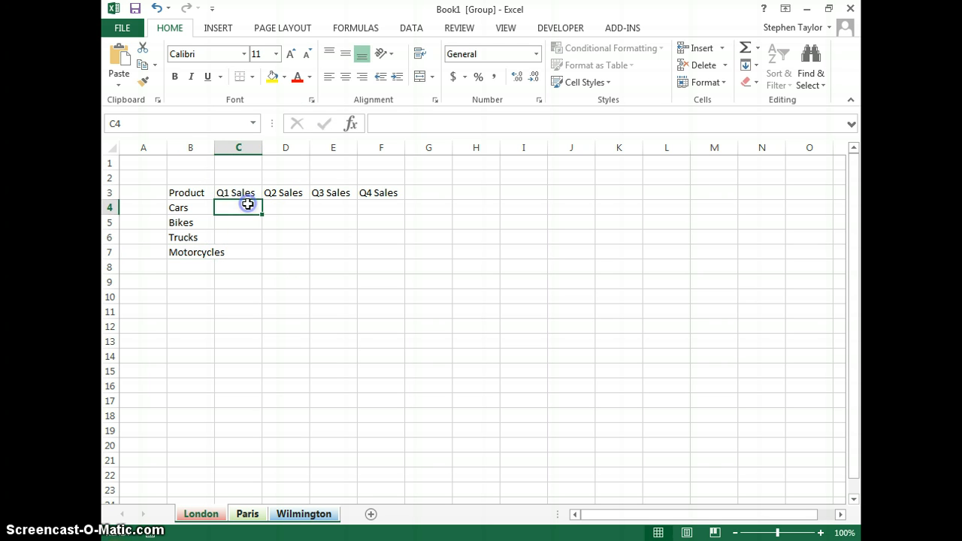
Fit column B's width to its contents and enter the label Totals in cells G3 and B8 of the grouped sheets.
double_click(213, 146)
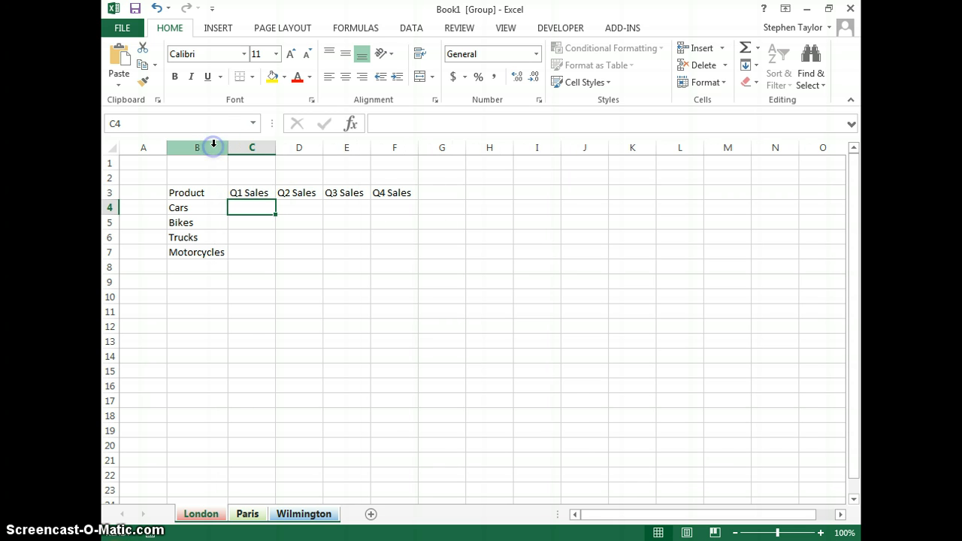
left_click(245, 262)
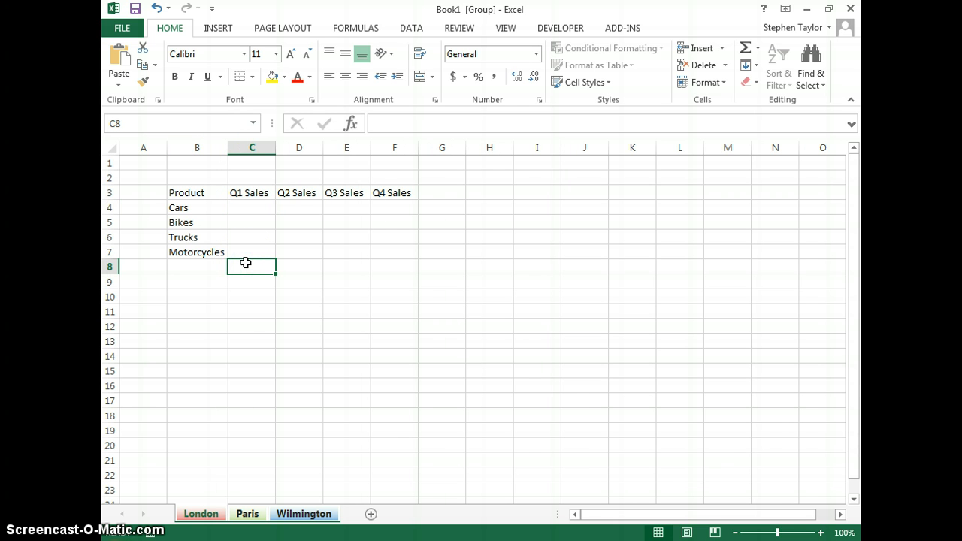
left_click(440, 192)
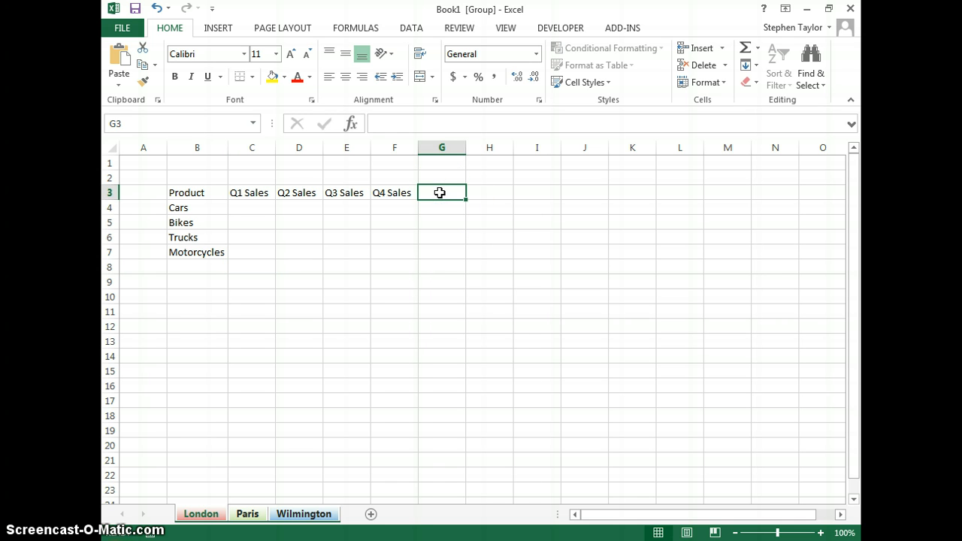
type("Totals")
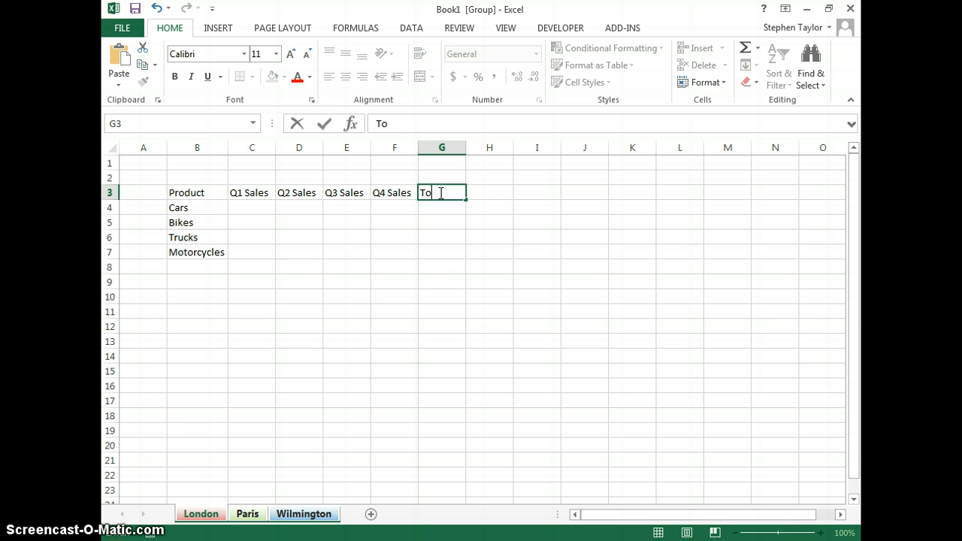
left_click(191, 268)
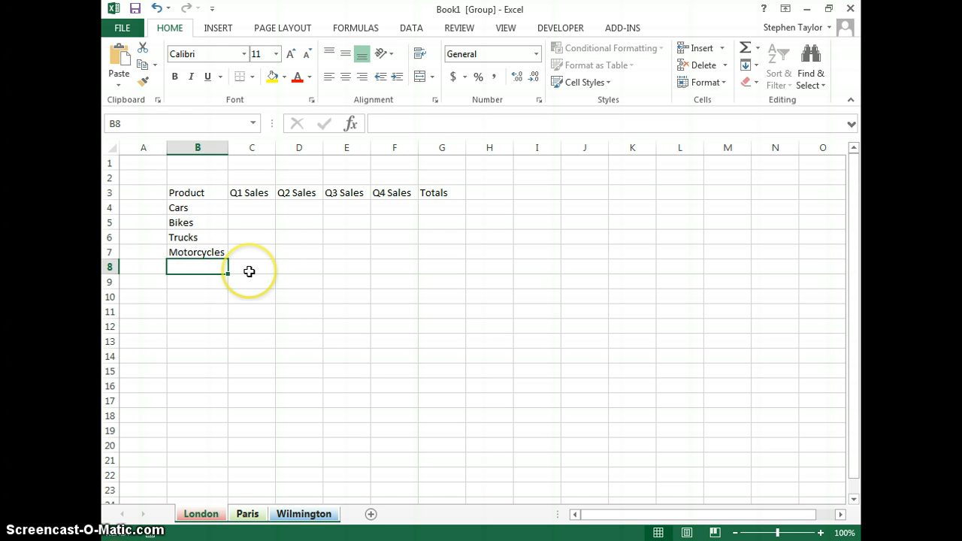
type("Totals")
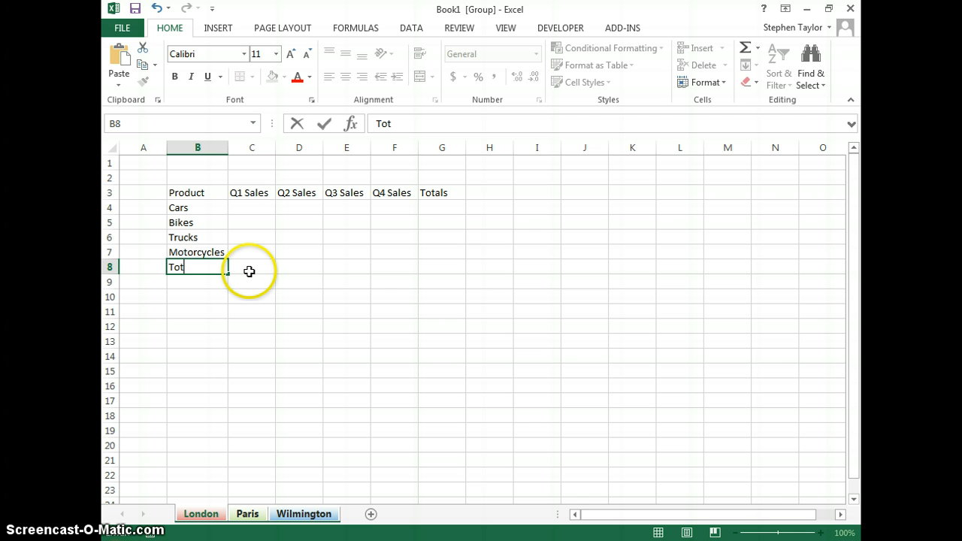
left_click(186, 310)
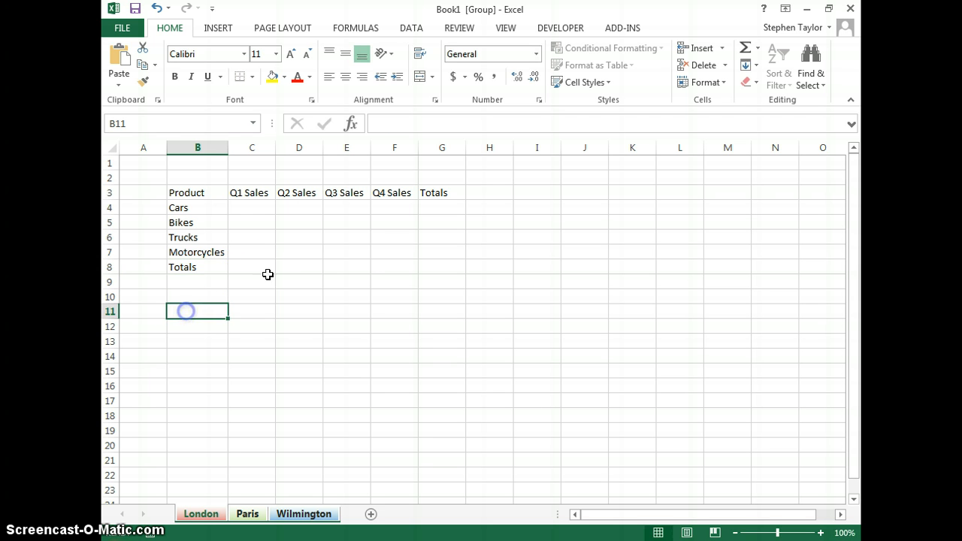
Make the header row B3:G3 and the row labels in B4:B8 bold.
left_click(177, 193)
left_click_drag(177, 193, 436, 193)
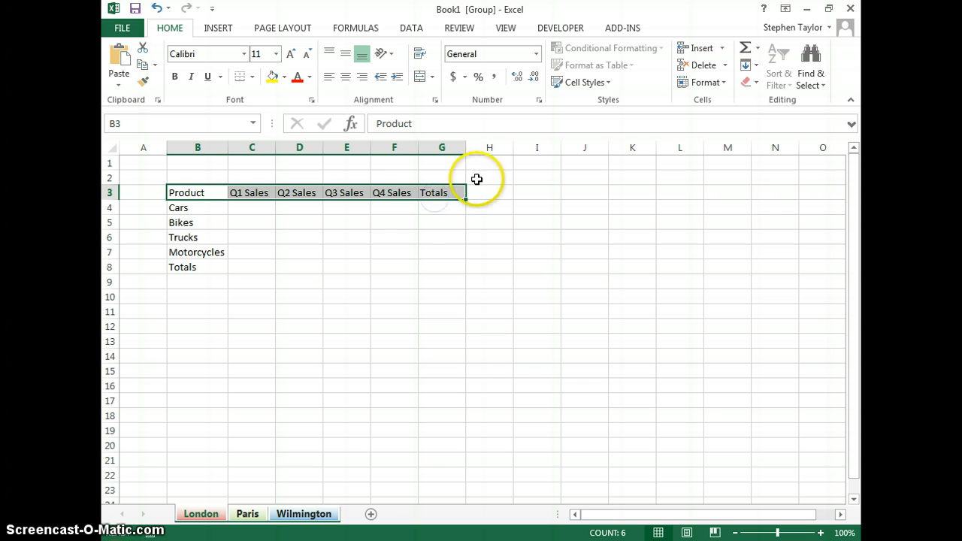
left_click(174, 77)
left_click_drag(188, 209, 204, 267)
left_click(174, 77)
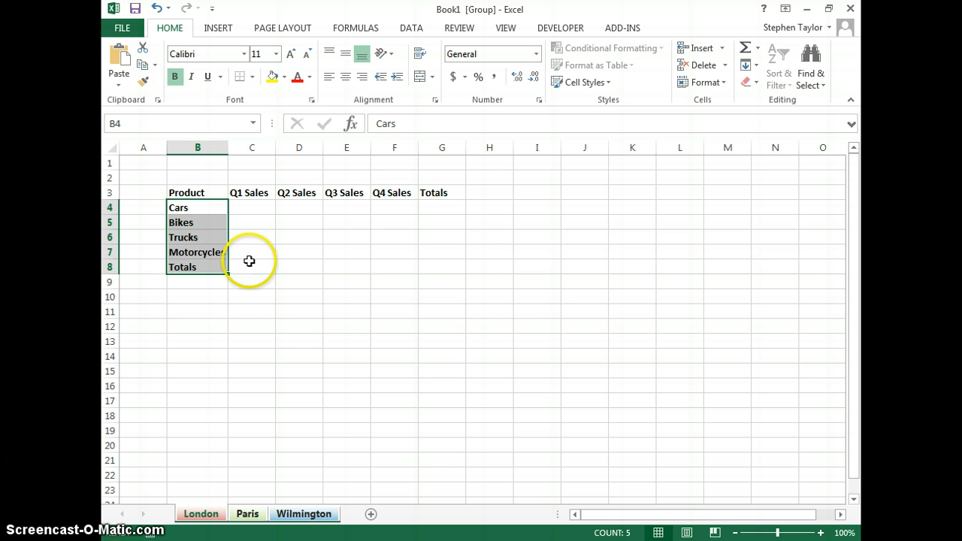
left_click(194, 193)
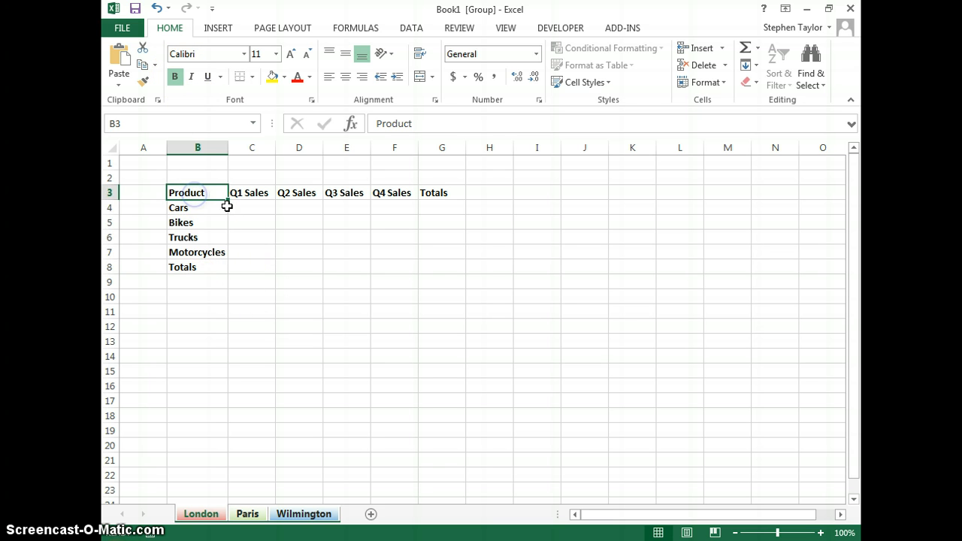
Apply the 20% - Accent5 cell style to the quarterly sales cells C4:F8.
left_click_drag(251, 208, 420, 263)
left_click(346, 237)
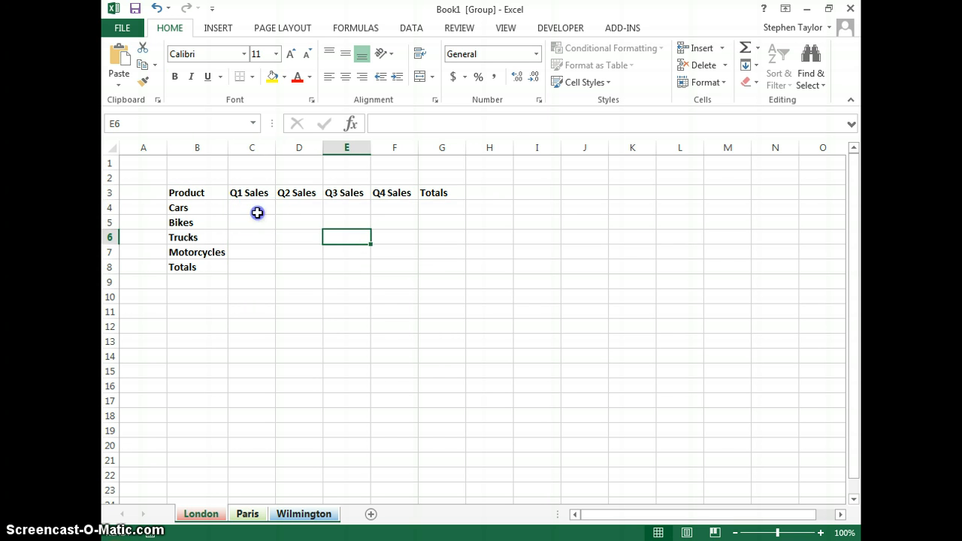
left_click_drag(255, 210, 376, 265)
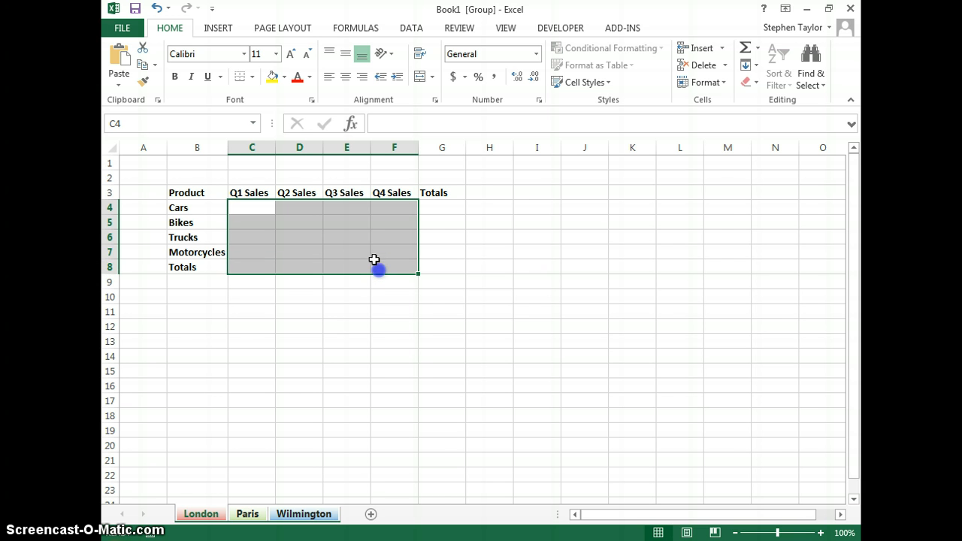
left_click(603, 85)
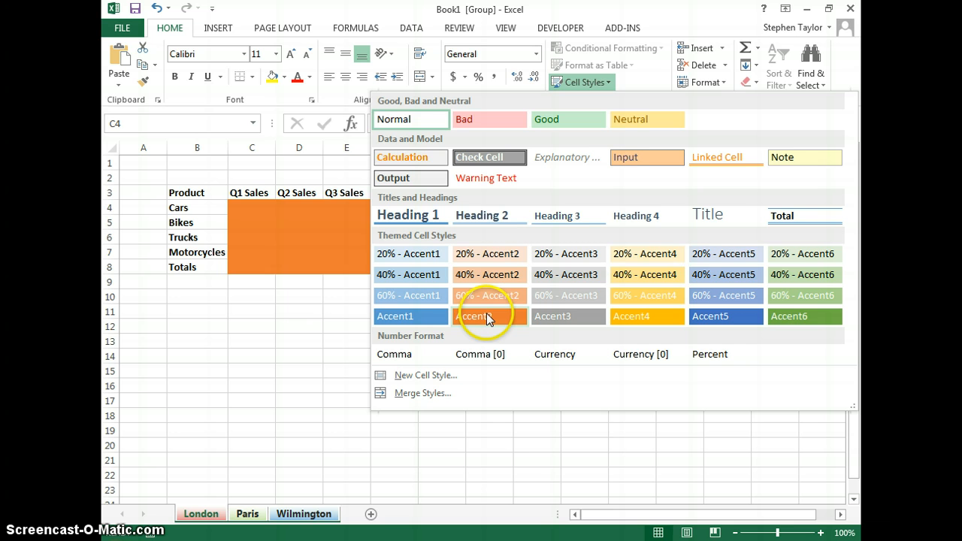
key("Escape")
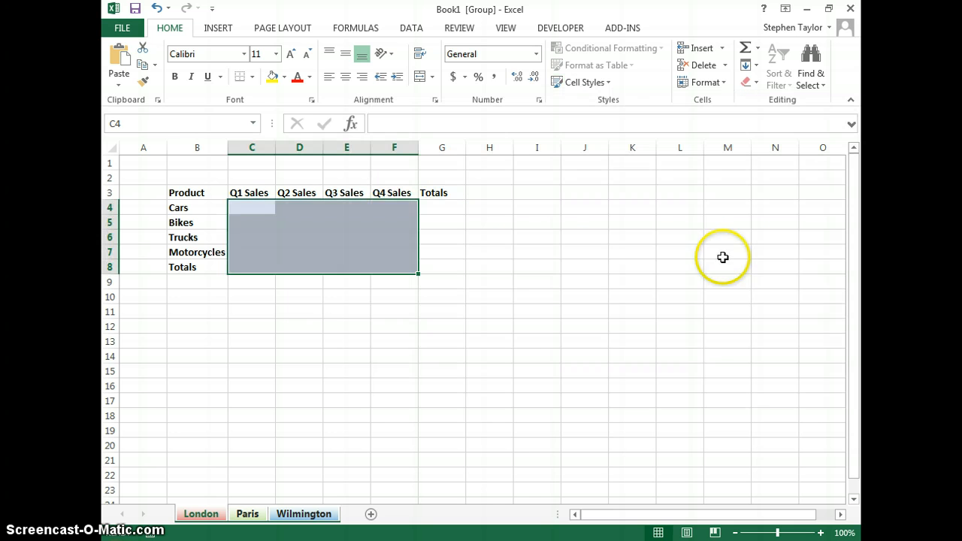
left_click(455, 219)
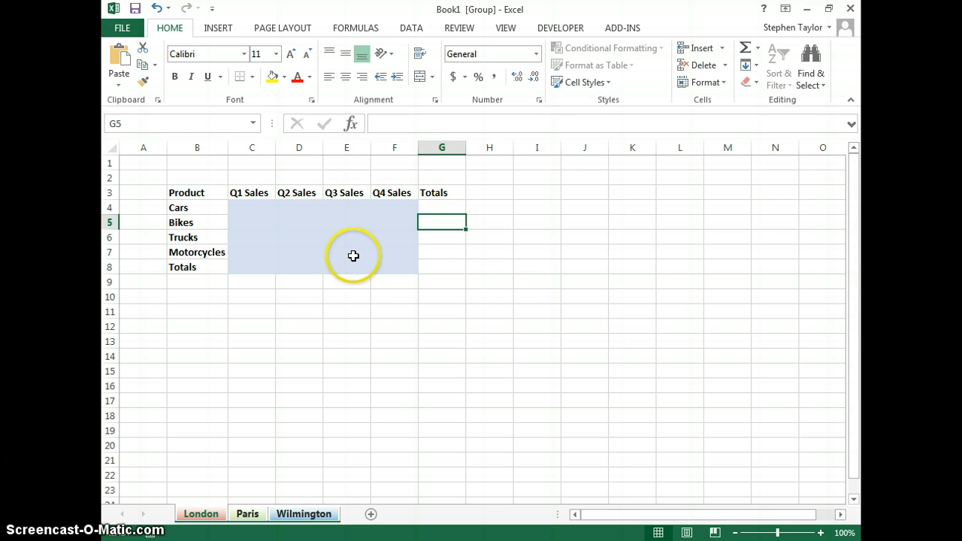
Add all borders to the quarterly sales cells C4:F8.
left_click_drag(248, 206, 382, 261)
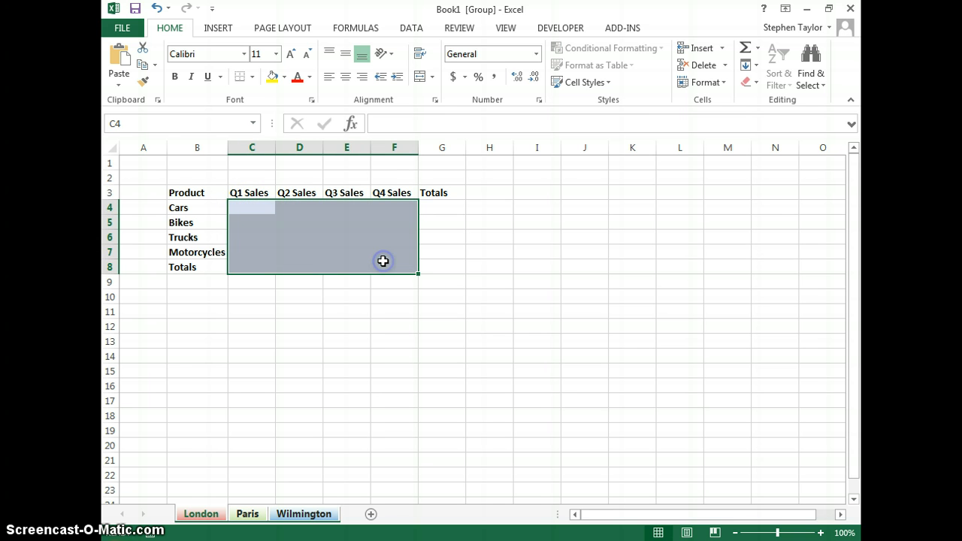
left_click(253, 78)
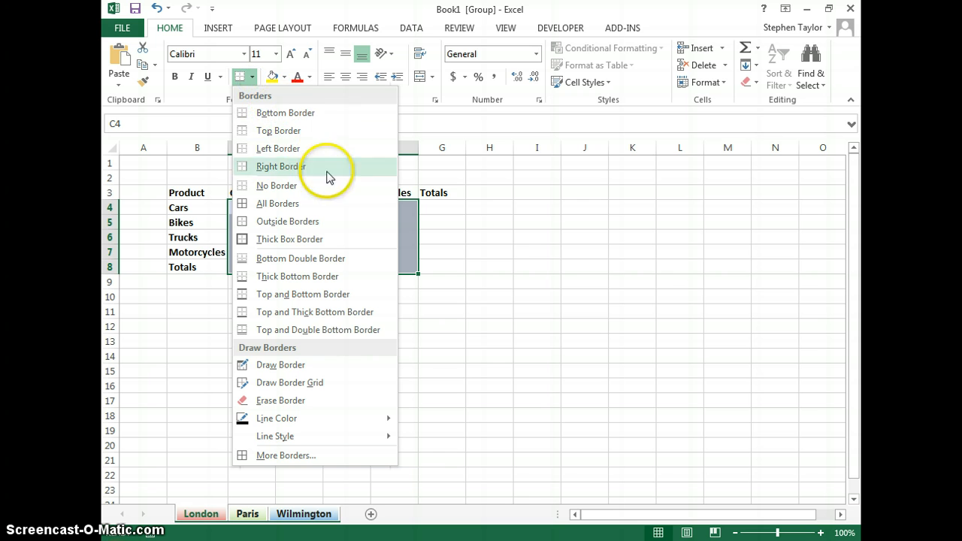
left_click(303, 203)
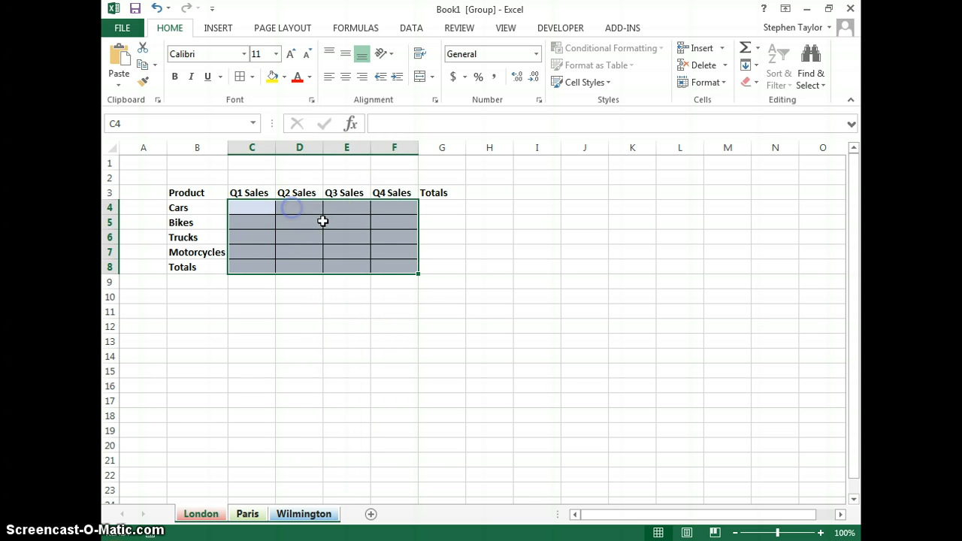
left_click(386, 313)
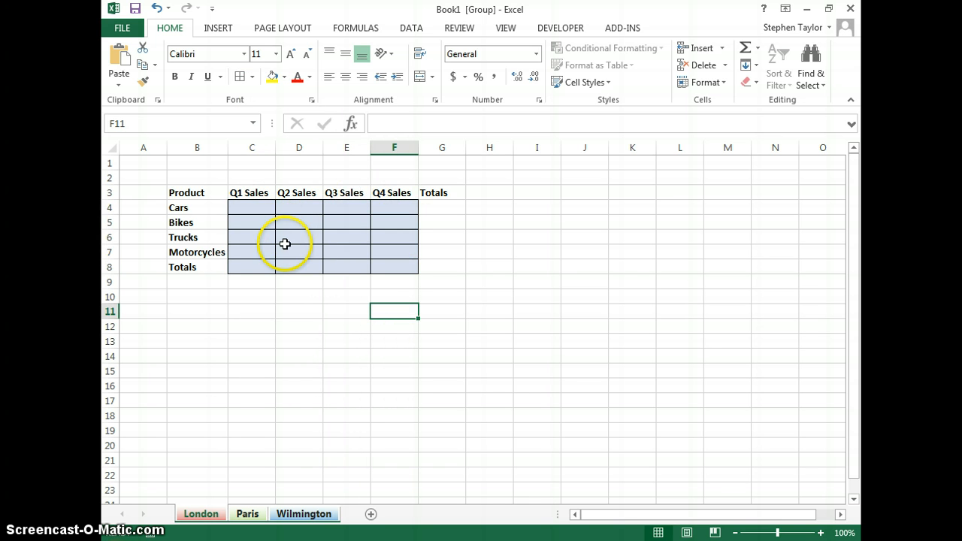
Apply the Accent5 cell style and all borders to the cells G4:G8 under the Totals heading.
left_click_drag(446, 204, 456, 271)
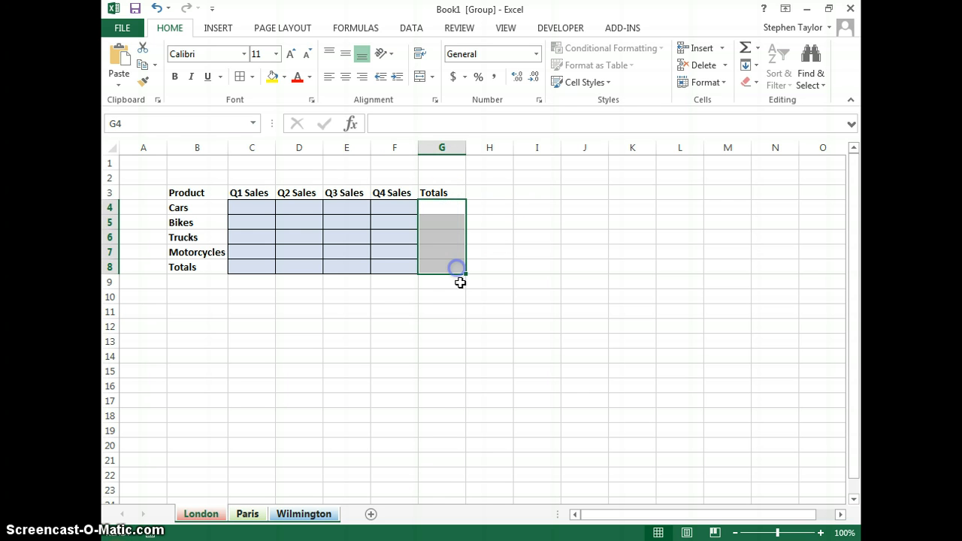
left_click(579, 83)
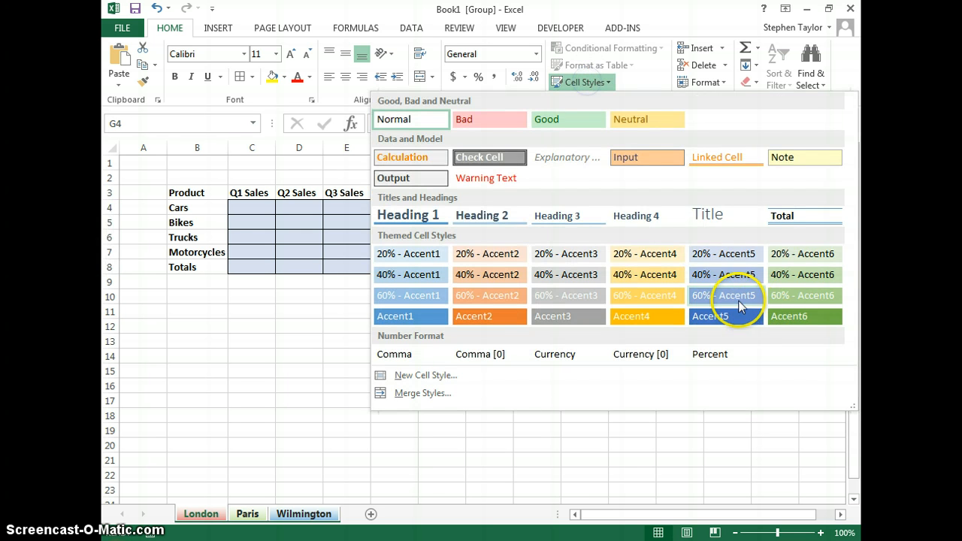
left_click(431, 326)
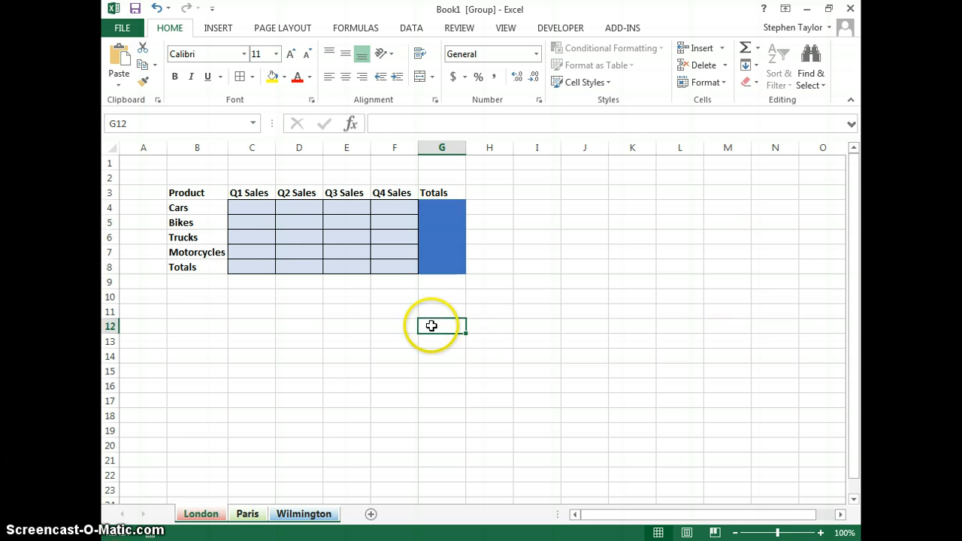
left_click_drag(446, 208, 455, 264)
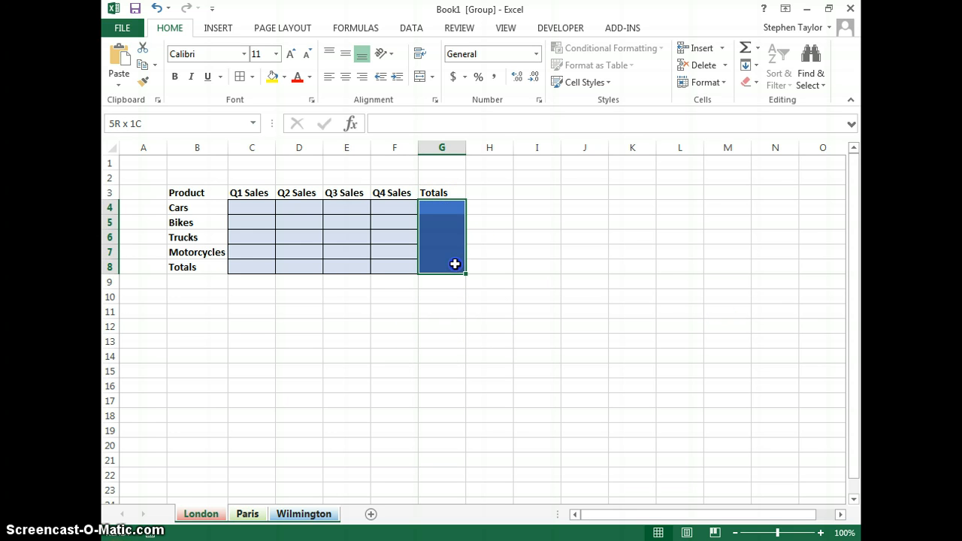
left_click(489, 383)
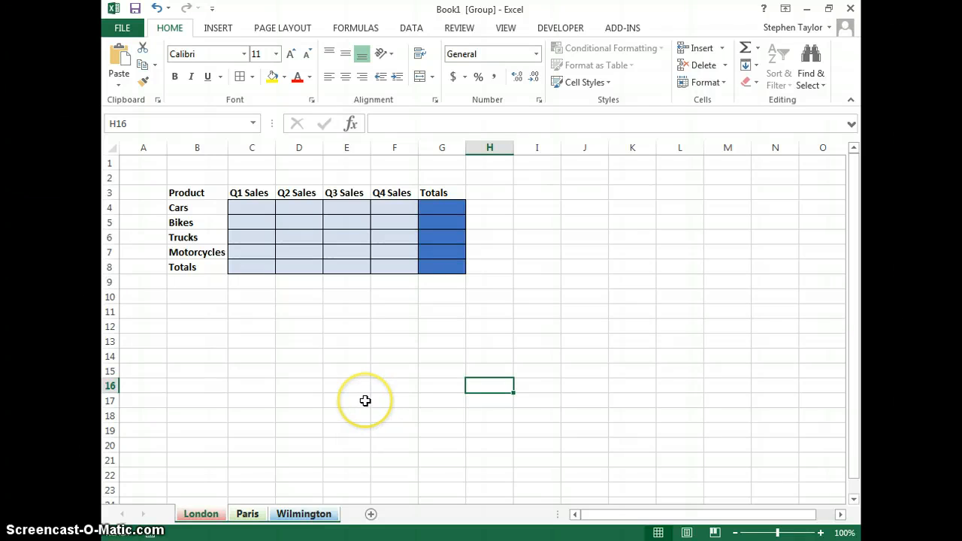
Ungroup the worksheets and check the table on the Paris, Wilmington and London sheets, ending on London.
left_click(247, 514)
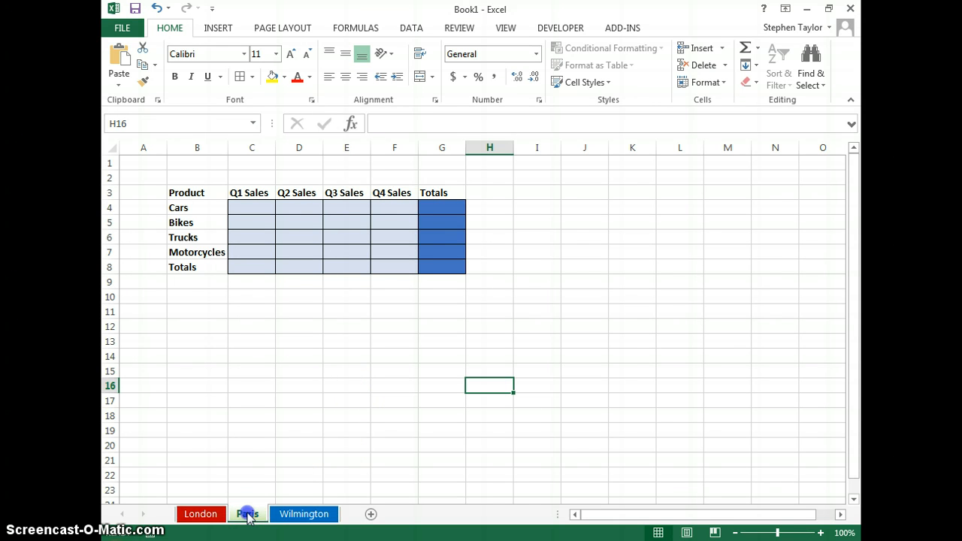
left_click(295, 515)
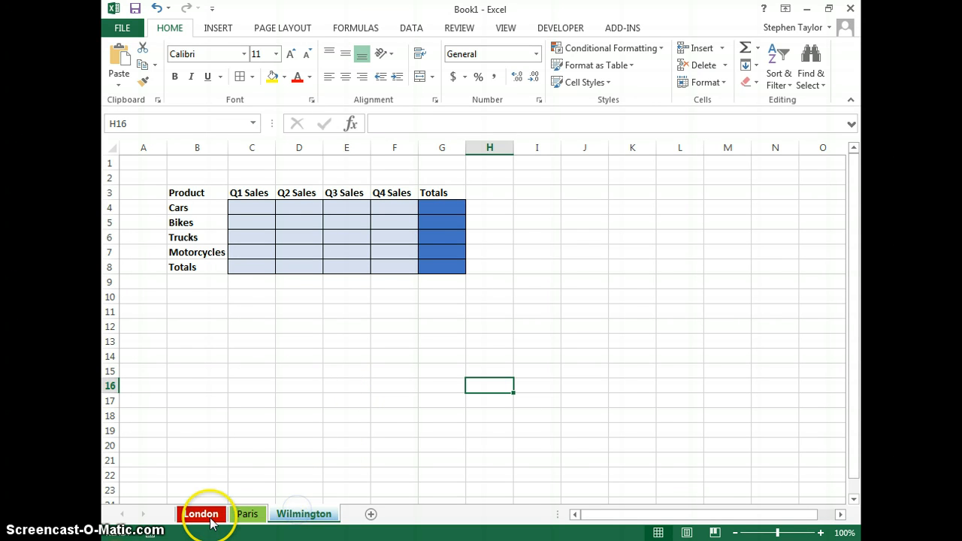
left_click(200, 515)
left_click(294, 514)
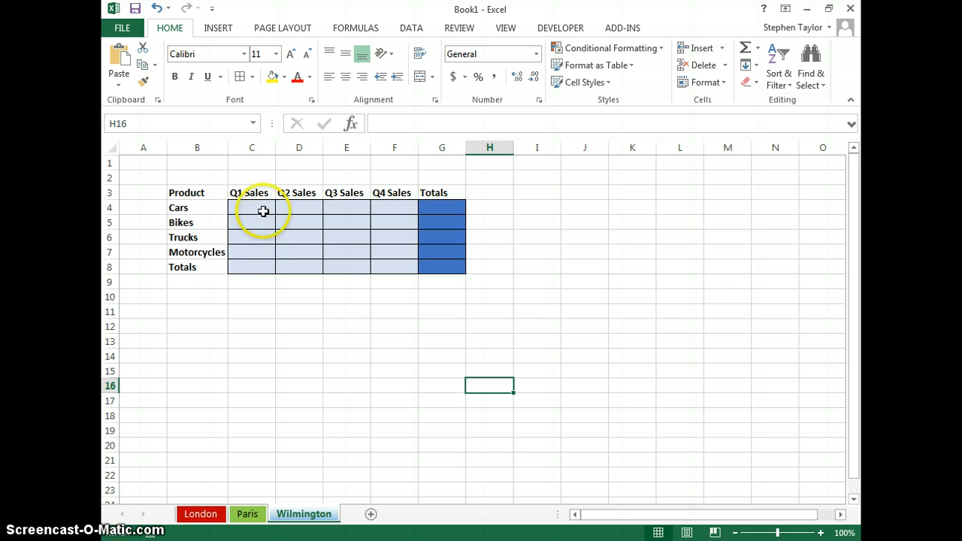
left_click(247, 514)
left_click(197, 514)
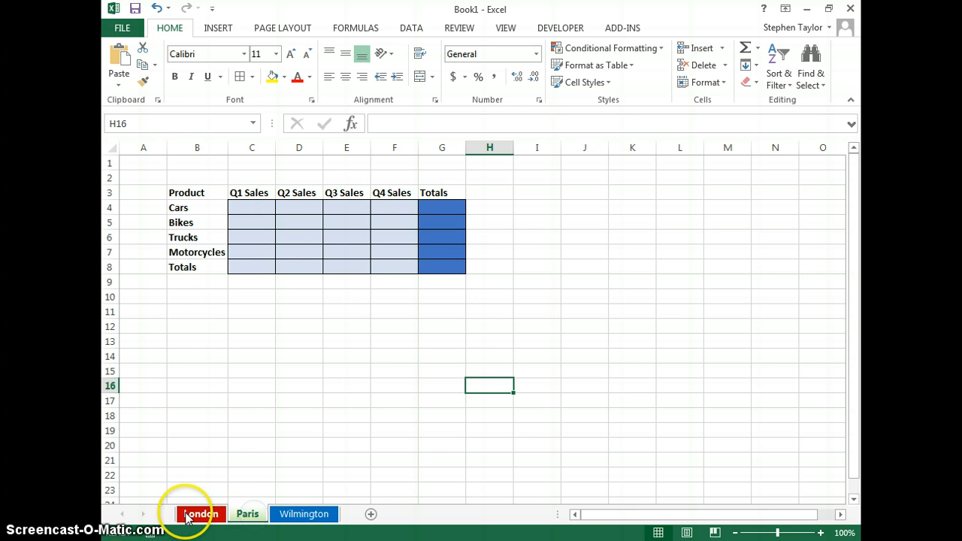
Enter the title London in cell B1 of the London sheet only.
left_click(193, 165)
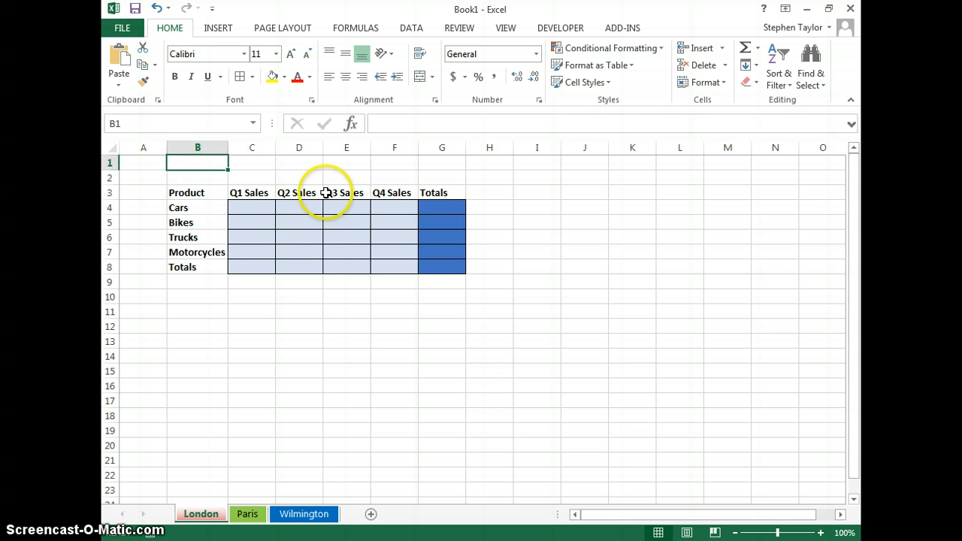
type("London")
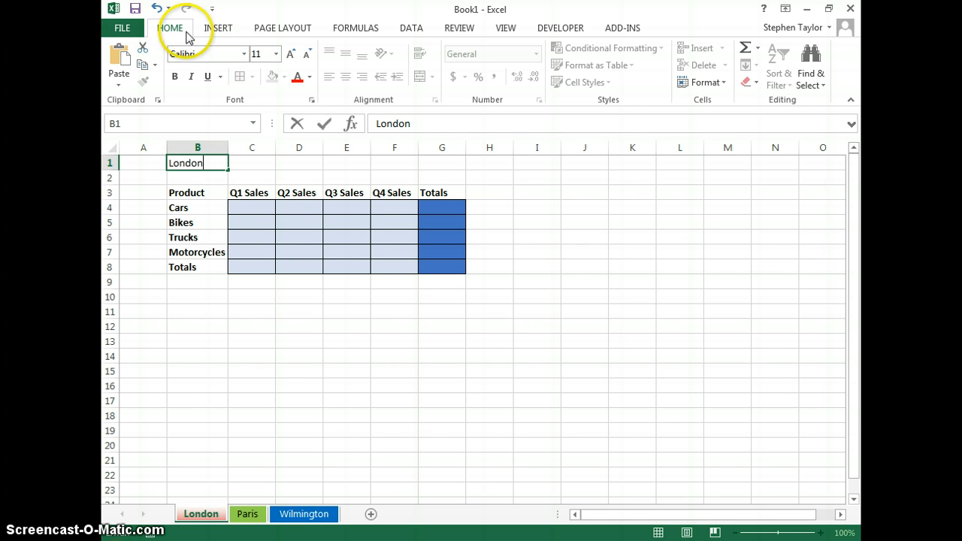
left_click(704, 83)
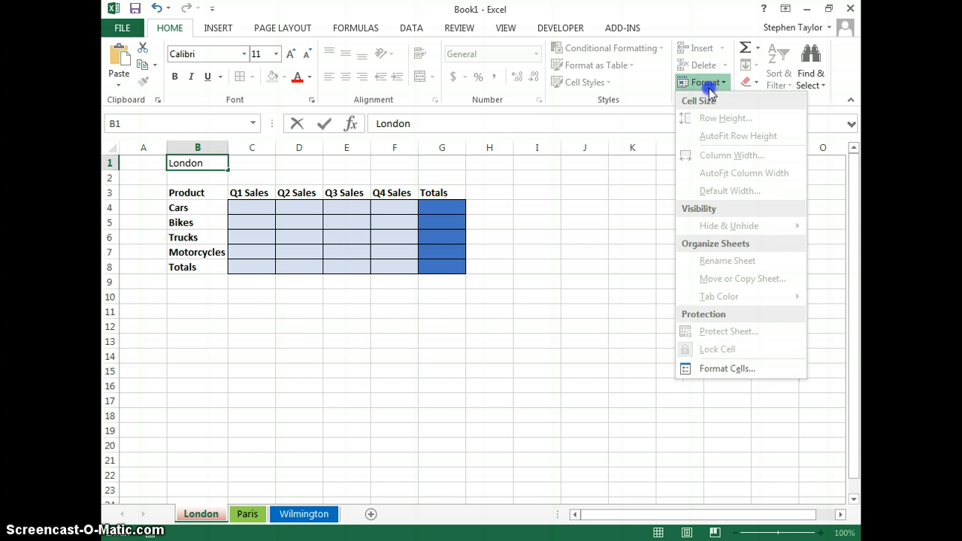
left_click(709, 84)
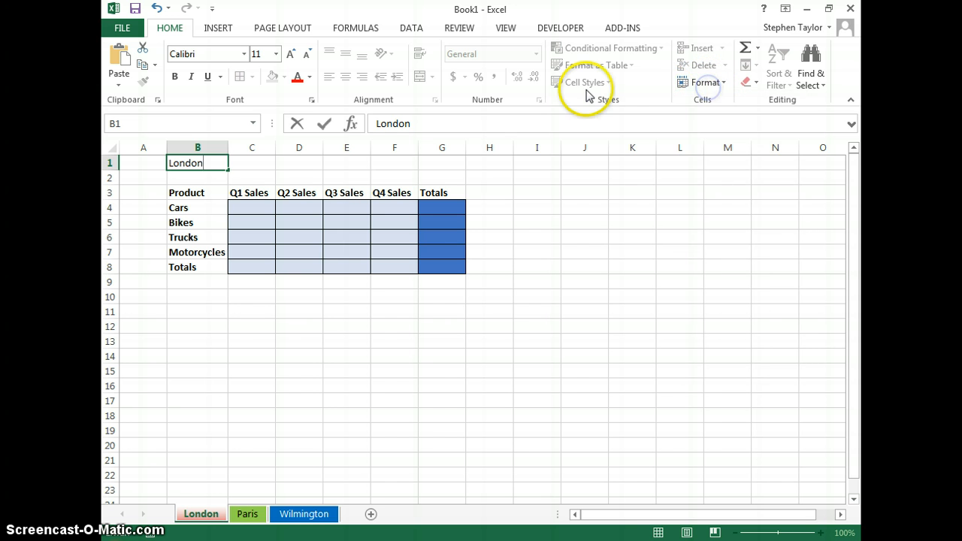
left_click(244, 222)
Apply the Heading 1 cell style to the London title in cell B1.
left_click(210, 161)
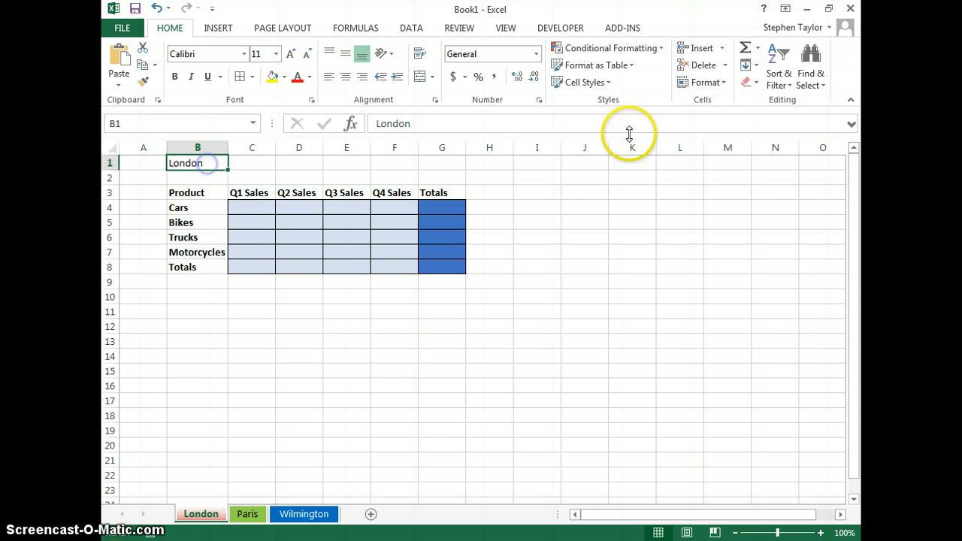
left_click(615, 89)
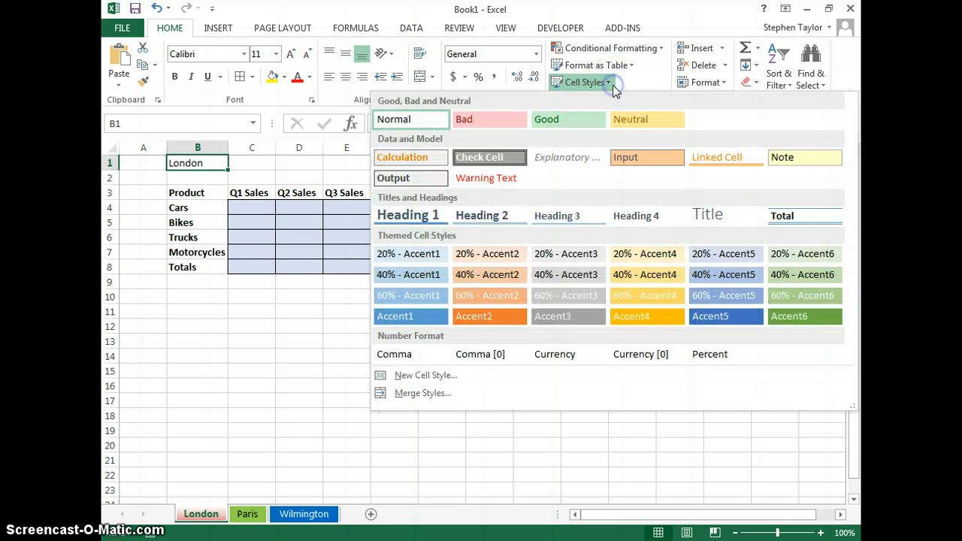
left_click(424, 217)
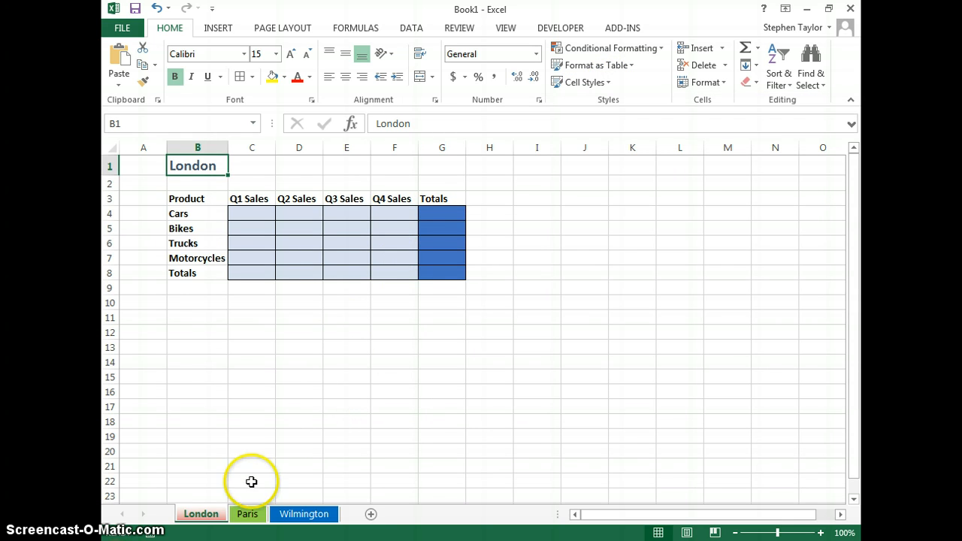
Enter the title Paris in cell B1 of the Paris sheet.
left_click(247, 514)
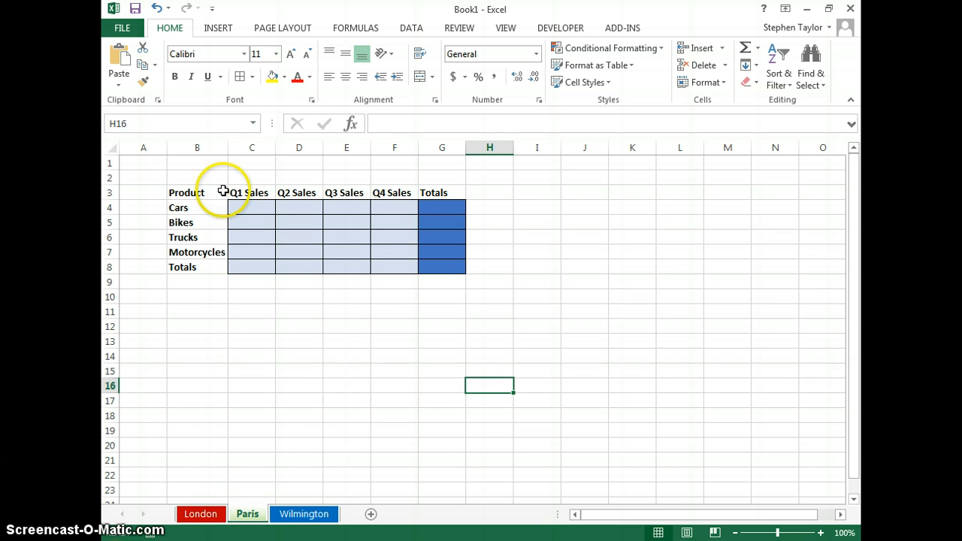
left_click(185, 162)
type("Pa")
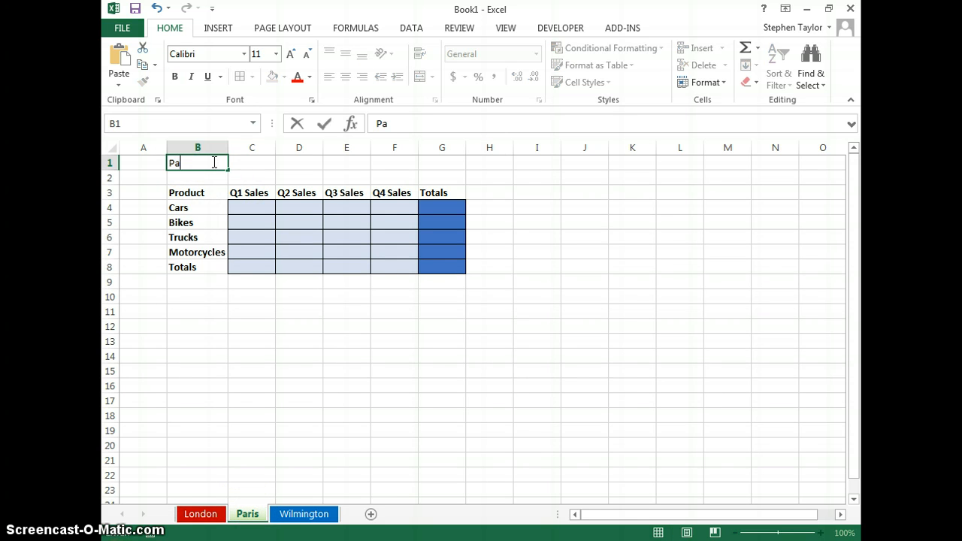
type("ris")
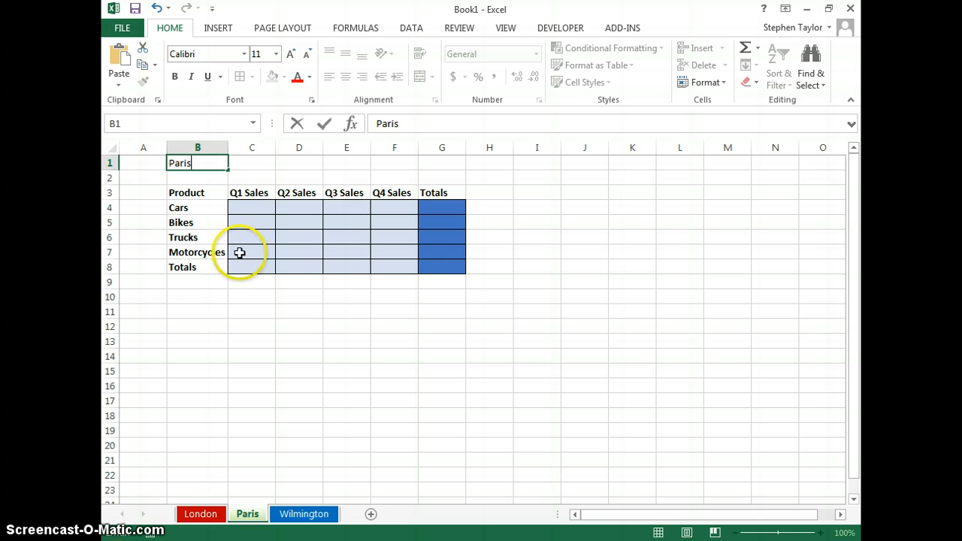
left_click(187, 181)
Apply the Heading 1 cell style to the Paris title in cell B1.
left_click(193, 164)
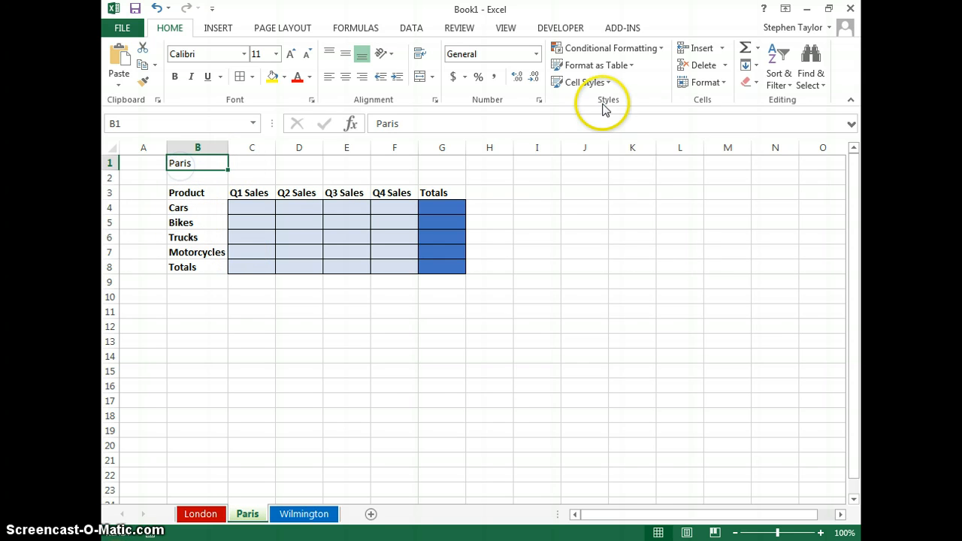
left_click(585, 81)
left_click(409, 216)
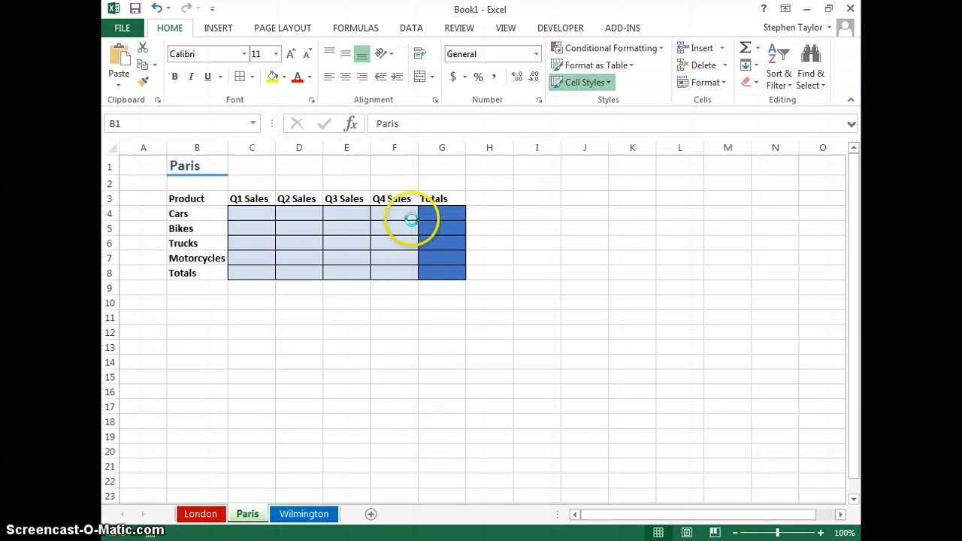
Enter the title Wilmington in cell B1 of the Wilmington sheet.
left_click(319, 517)
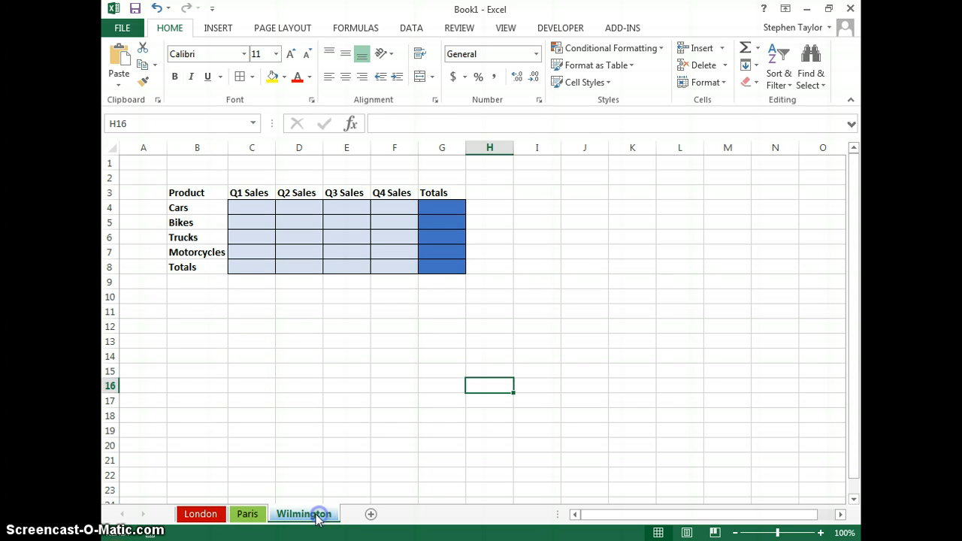
left_click(191, 165)
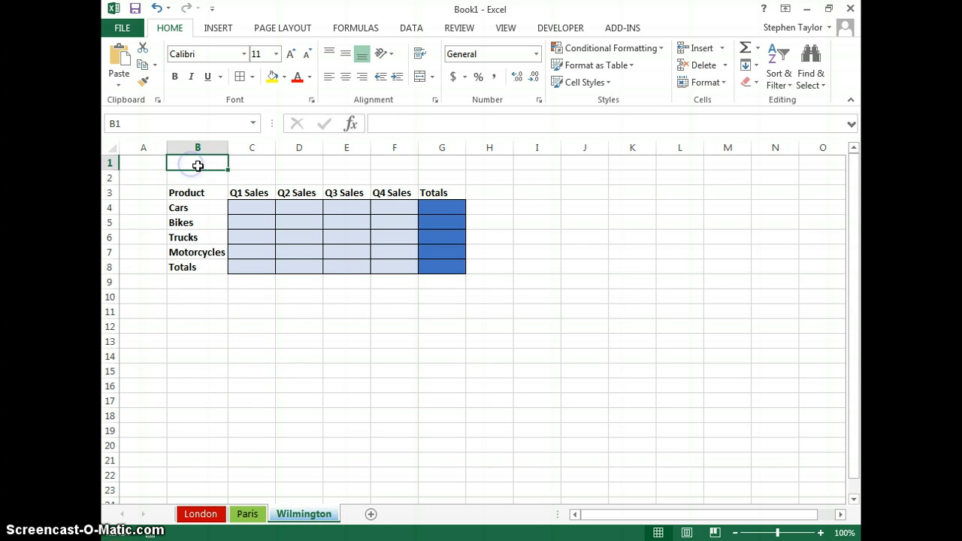
type("Wilmington")
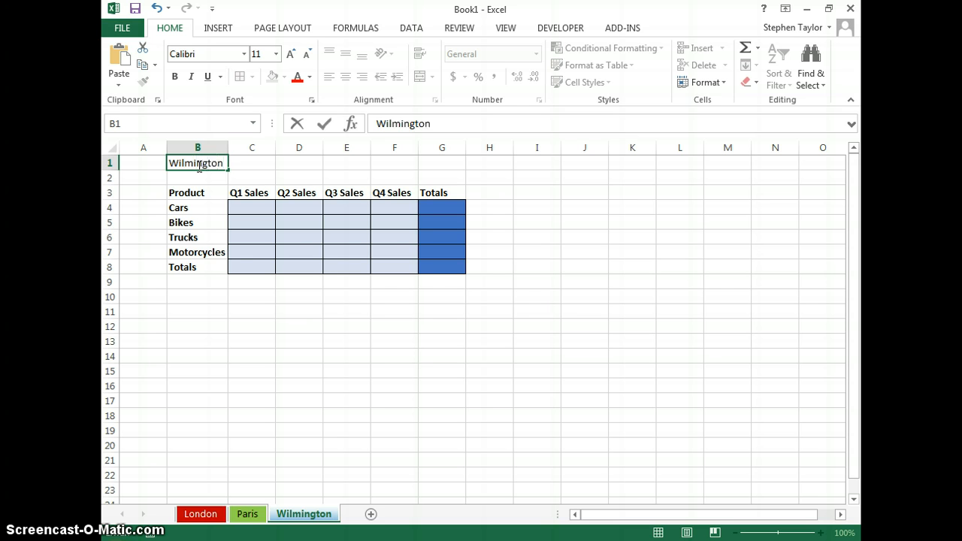
left_click(207, 175)
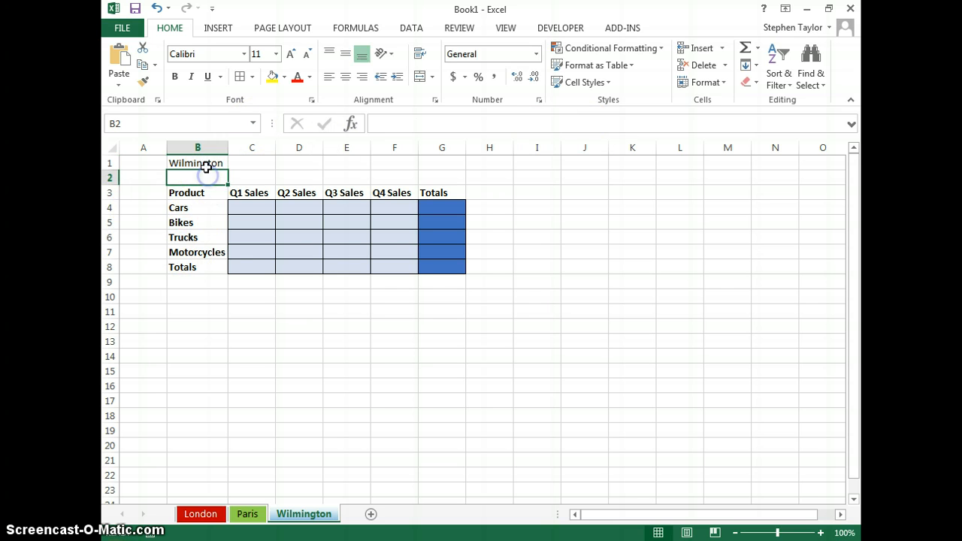
Apply the Heading 1 cell style to the Wilmington title in cell B1.
left_click(207, 165)
left_click(579, 82)
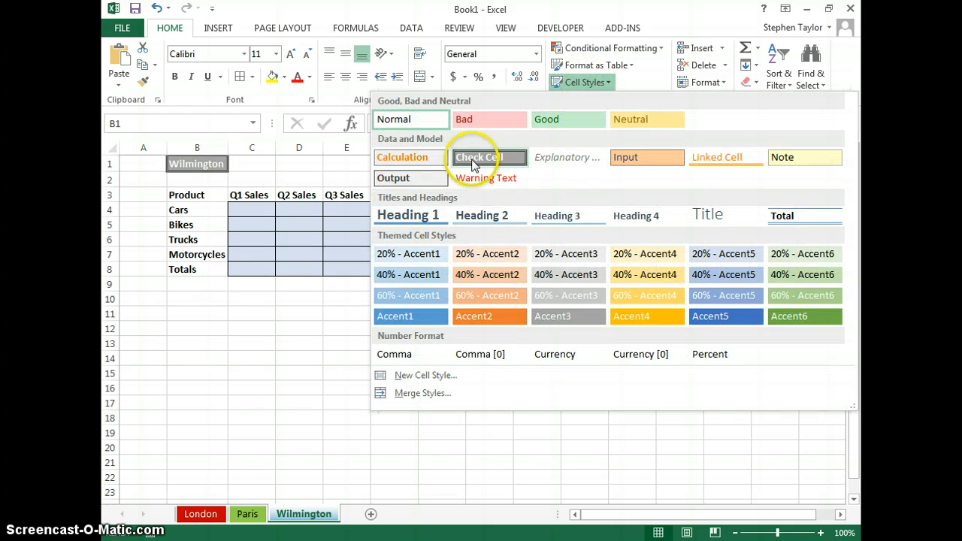
left_click(410, 216)
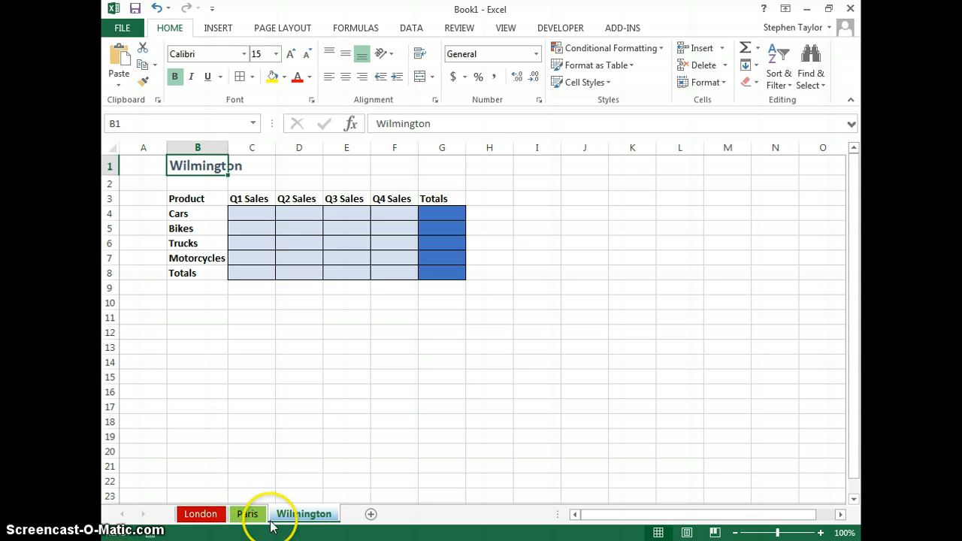
Check the individual titles and tables on the London, Paris and Wilmington sheets.
left_click(247, 513, "ctrl")
left_click(202, 513, "ctrl")
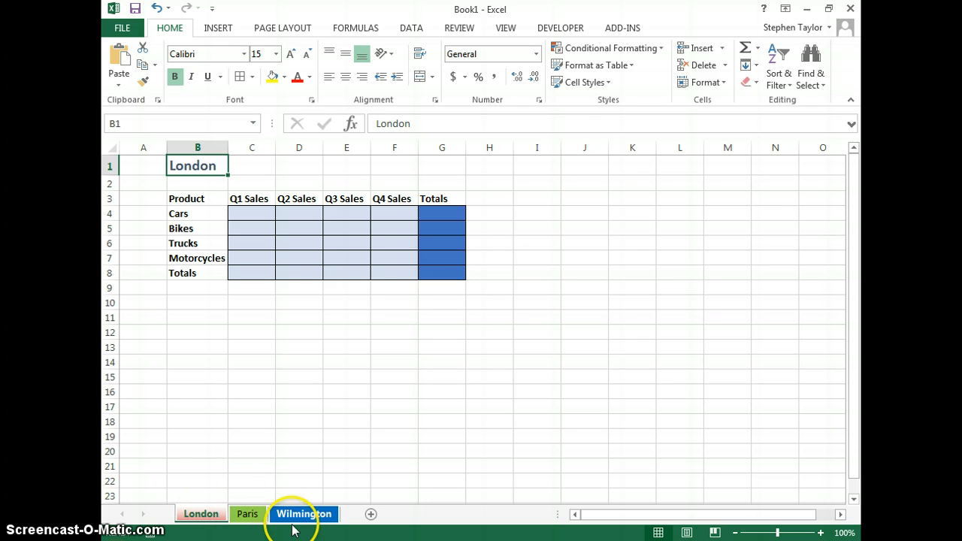
left_click(290, 513)
left_click(248, 514)
left_click(201, 514)
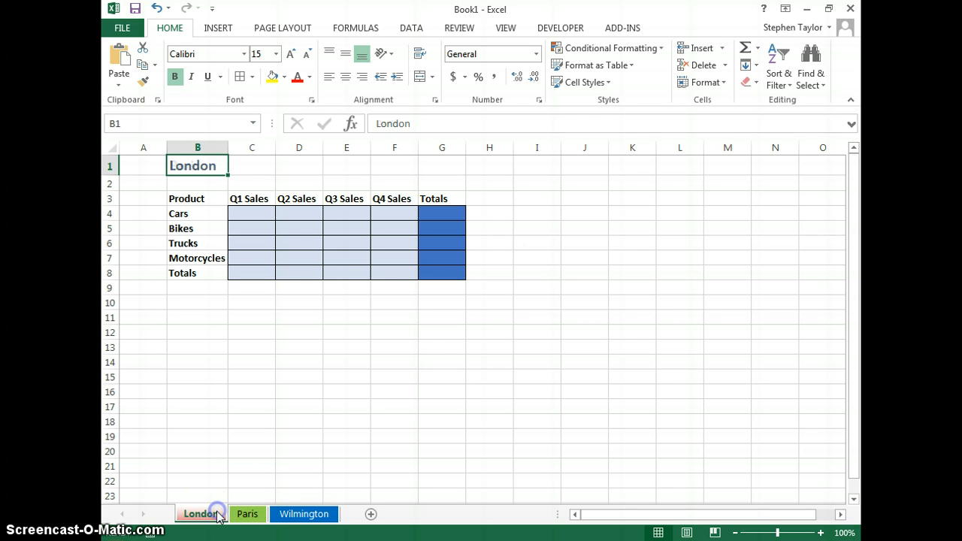
left_click(248, 513)
left_click(304, 514)
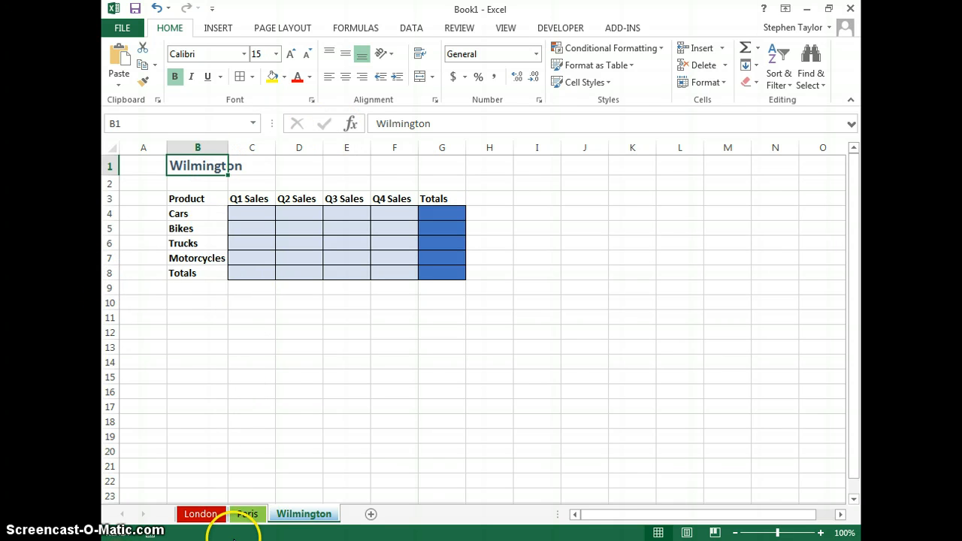
On the London sheet, enter the Cars sales for Q1 to Q4 in C4:F4 as 125000, 200000, 245000 and 156000.
left_click(201, 514)
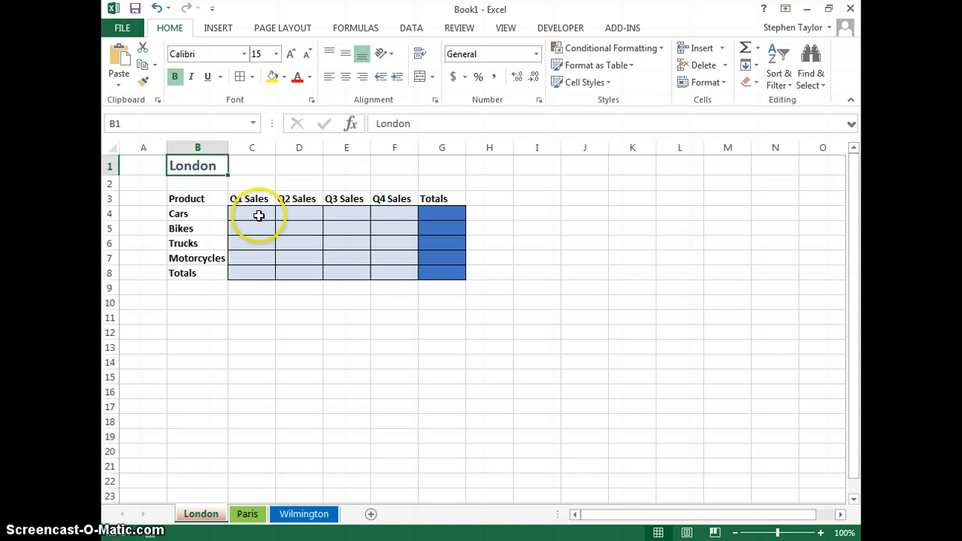
left_click(258, 216)
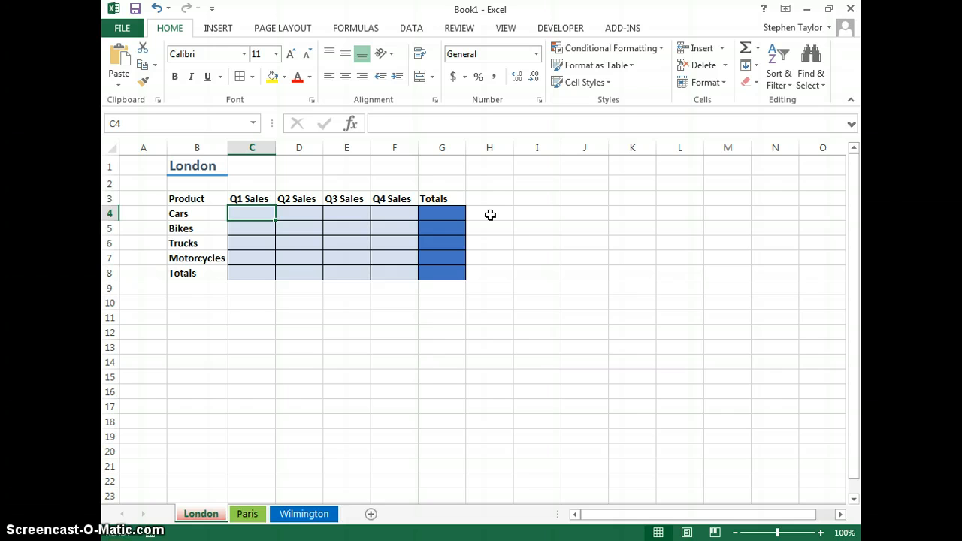
type("125000")
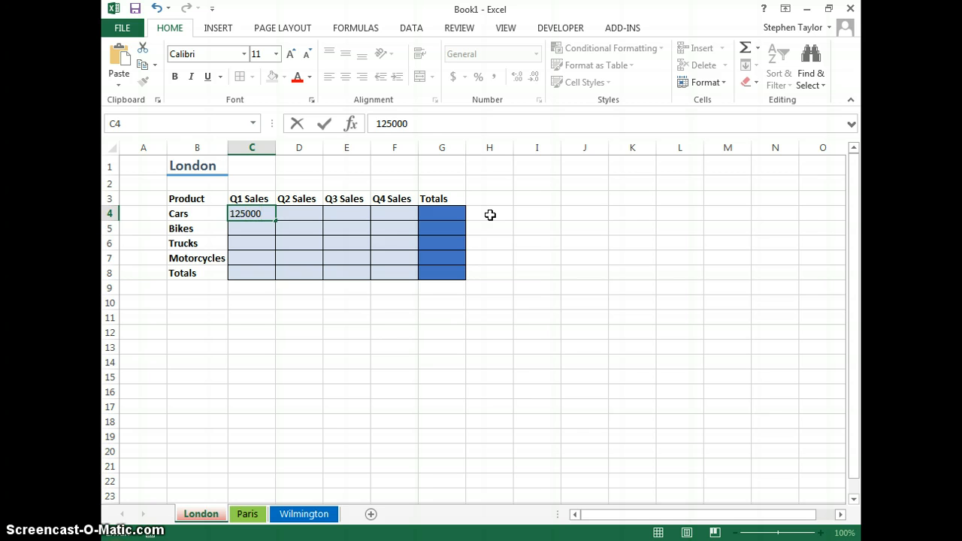
key("Tab")
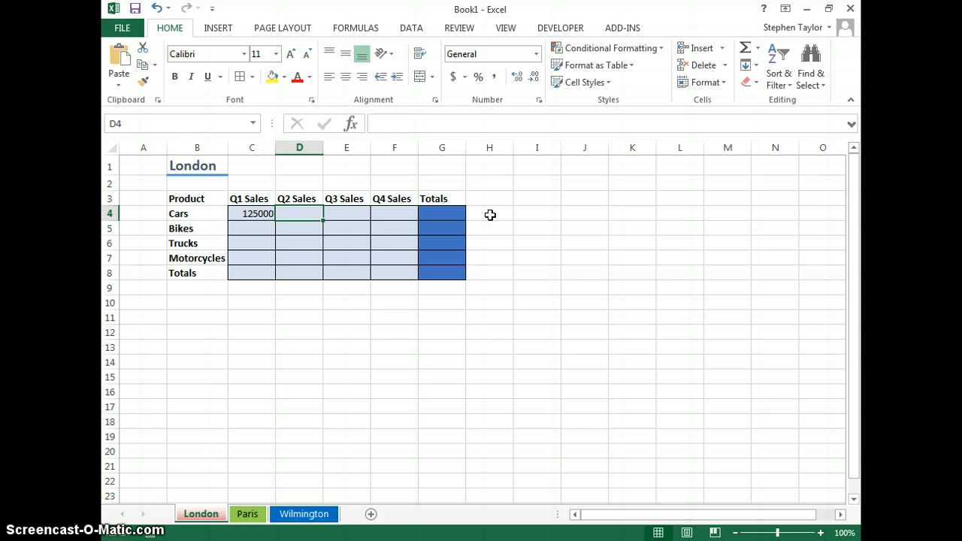
type("200000")
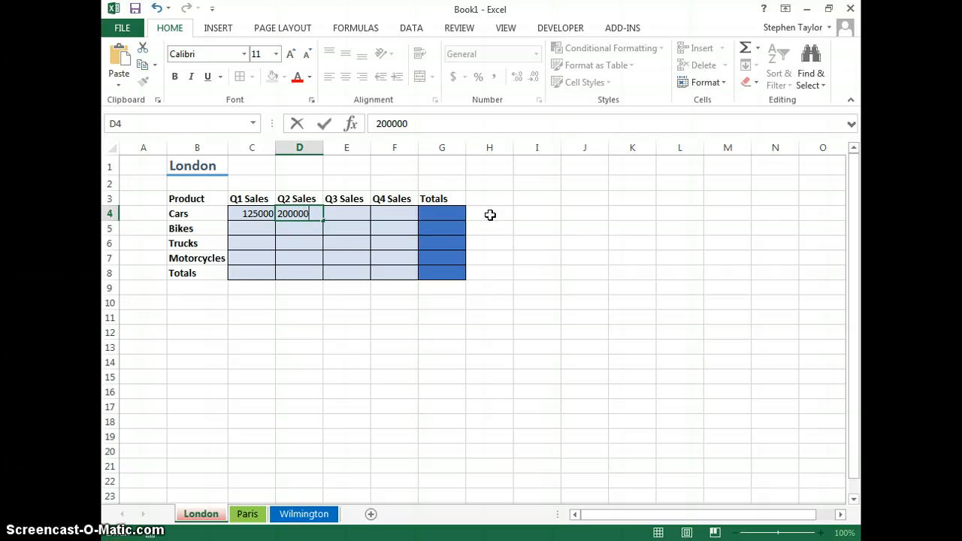
key("Tab")
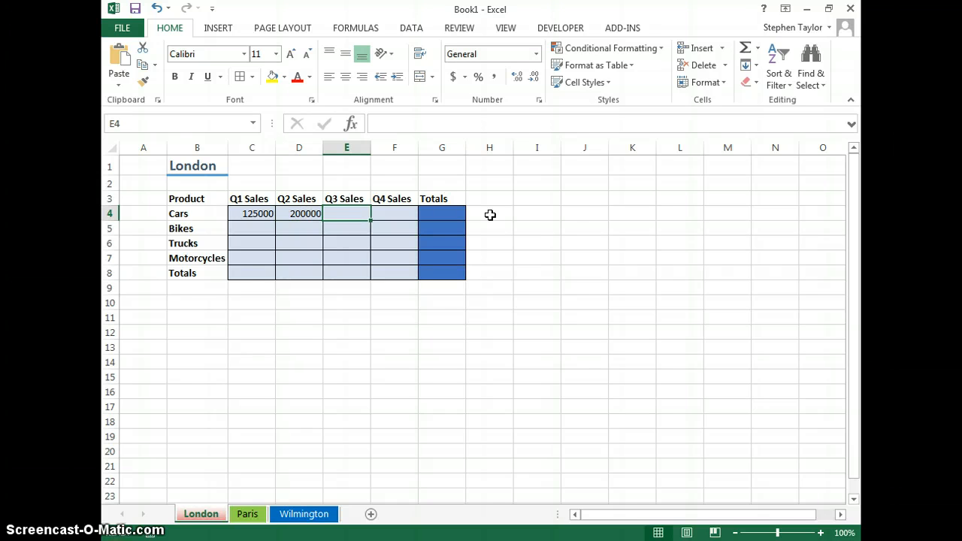
type("245000")
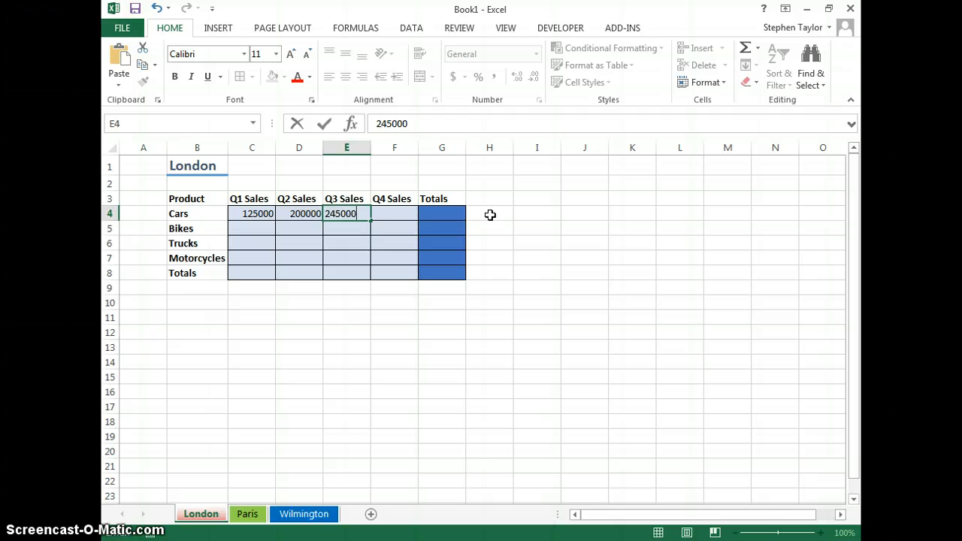
key("Tab")
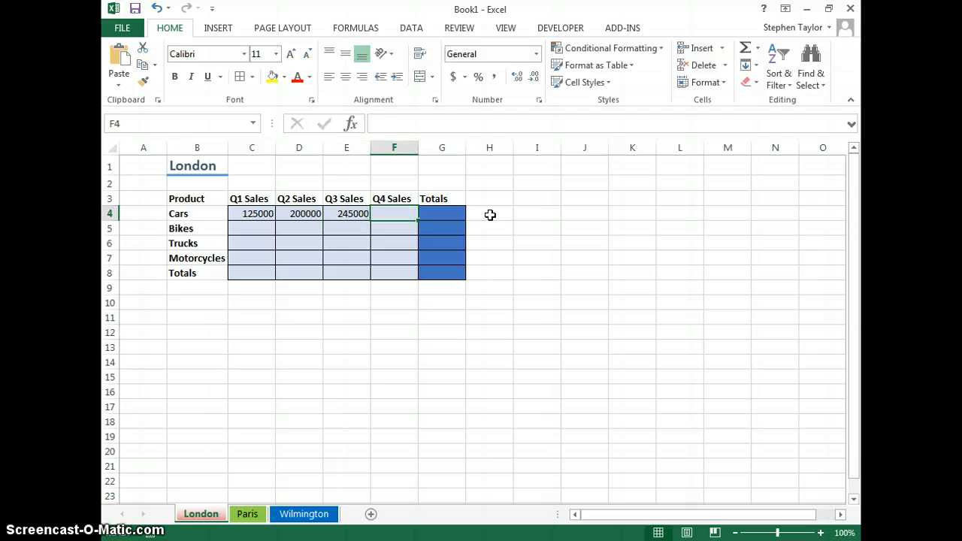
type("156000")
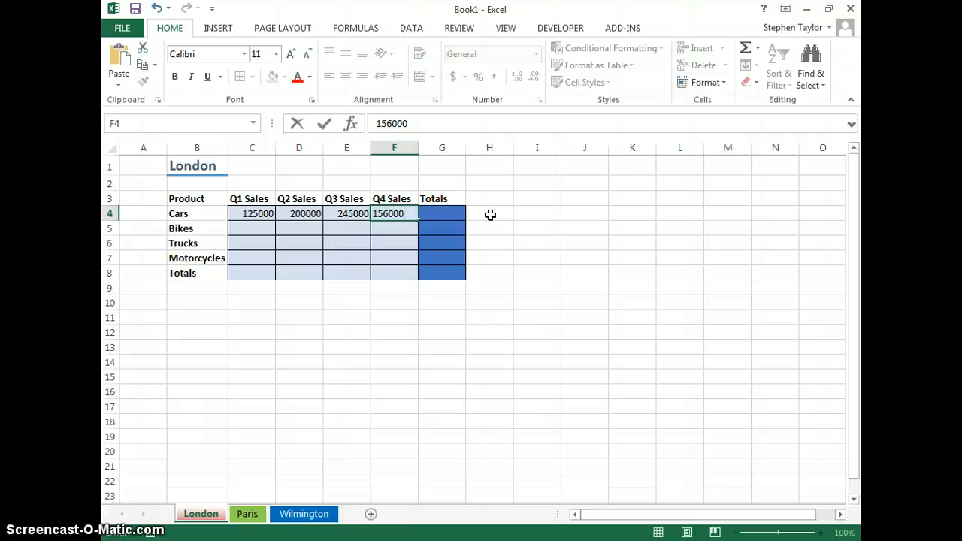
key("Tab")
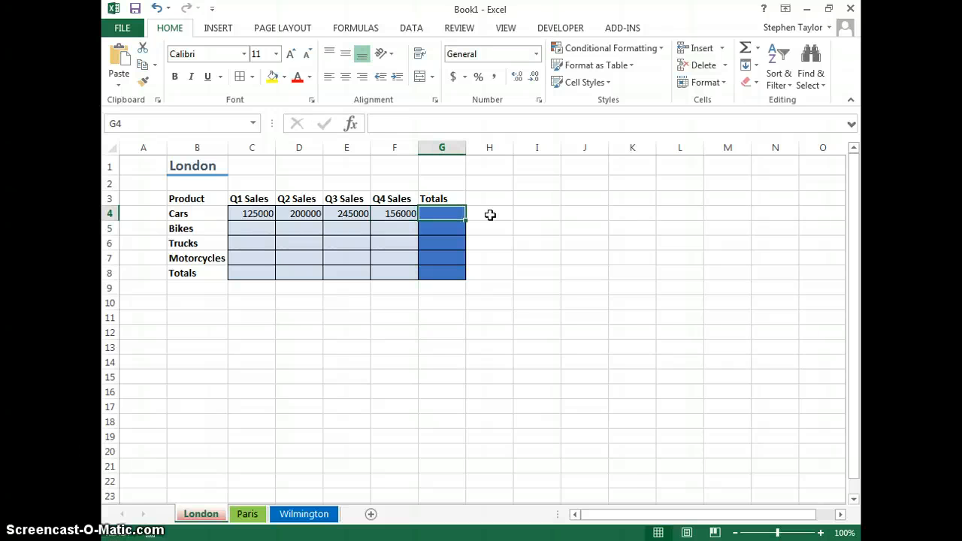
Total the London Cars sales in cell G4 with AutoSum over C4:F4.
left_click(747, 50)
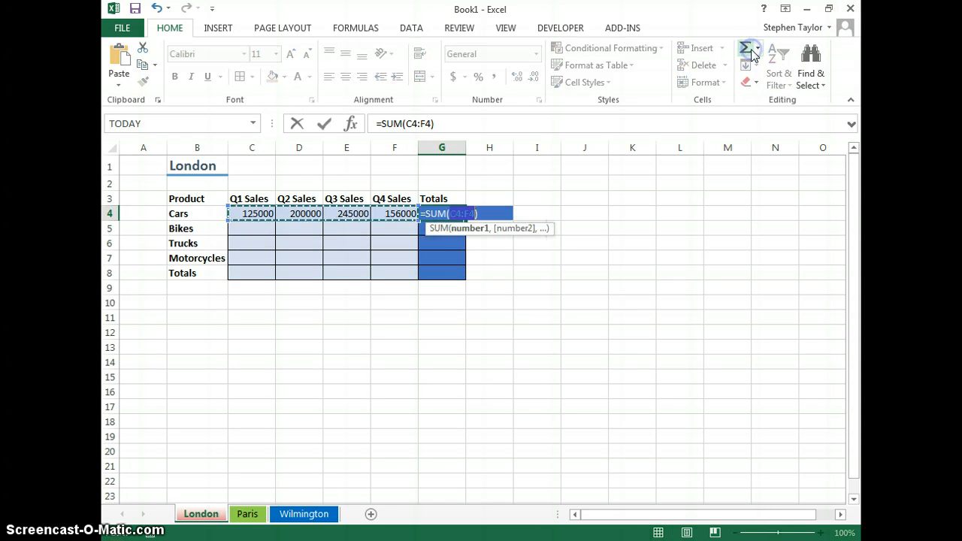
key("Return")
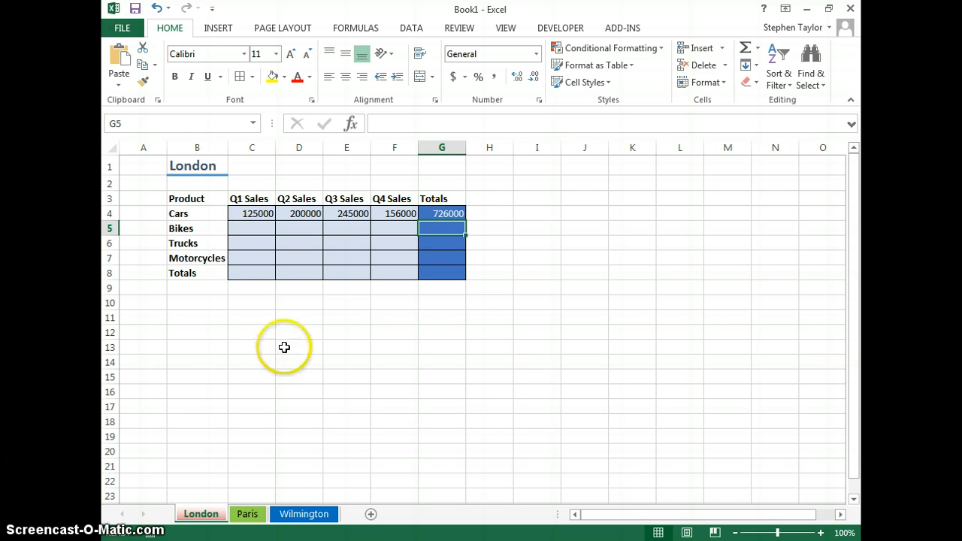
Group the London, Paris and Wilmington sheets and apply the dollar Accounting number format to C4:G8.
left_click(248, 218)
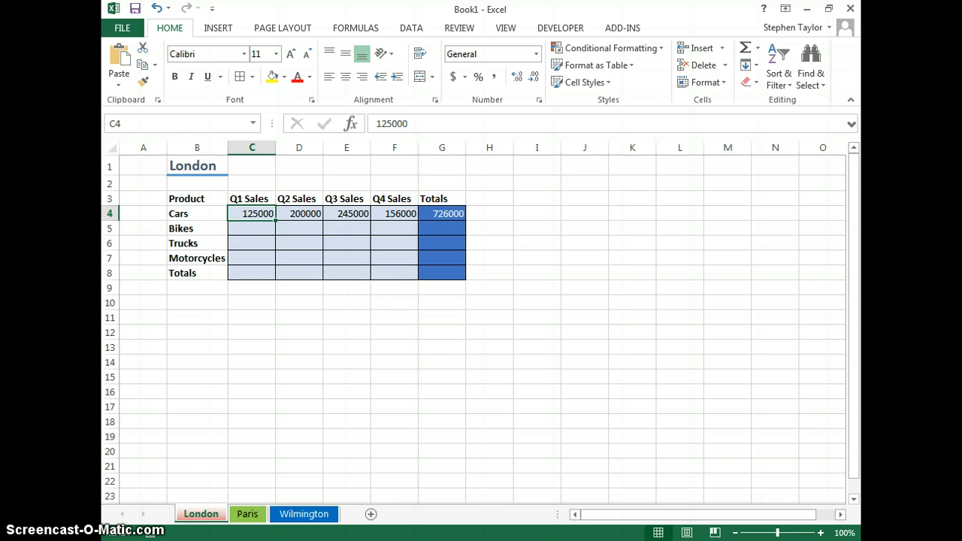
left_click(242, 514, "ctrl")
left_click(305, 515, "ctrl")
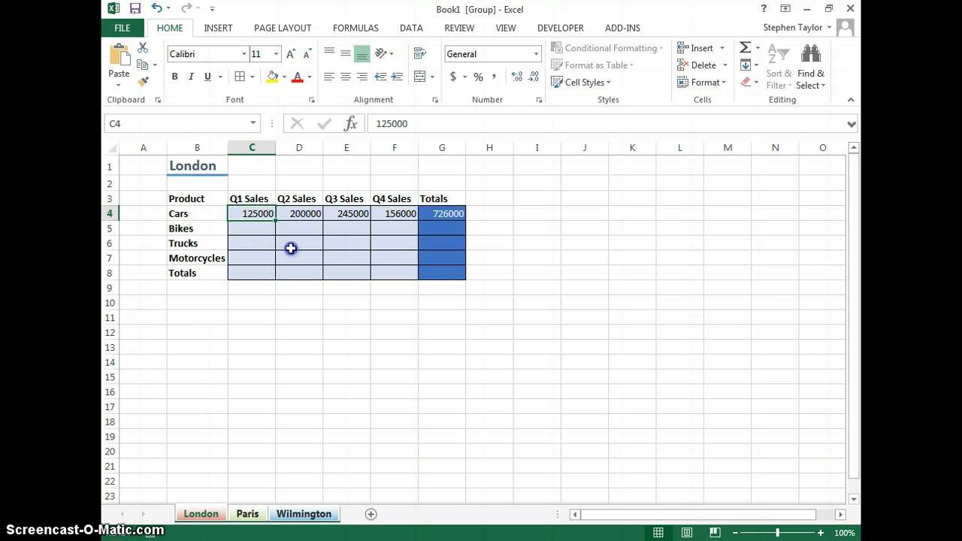
left_click_drag(291, 248, 465, 275)
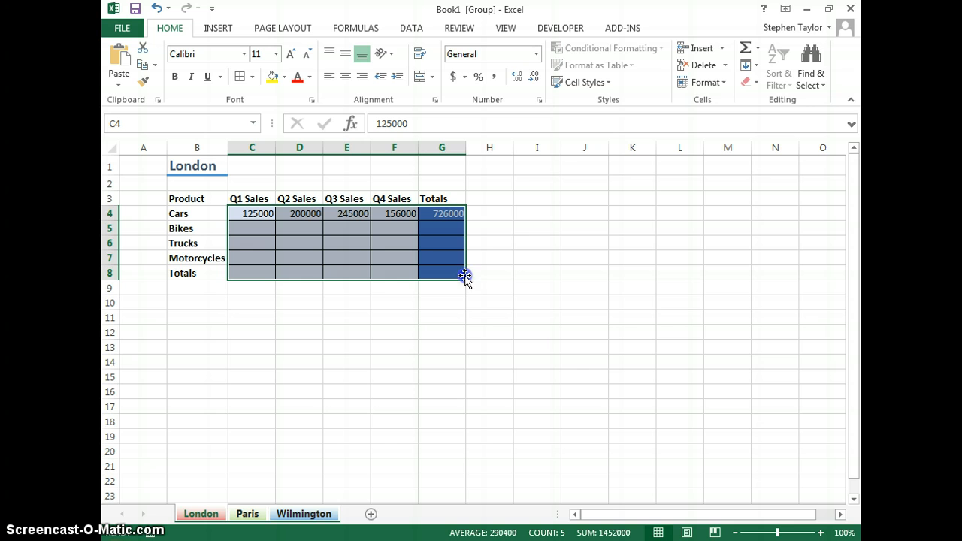
left_click(453, 77)
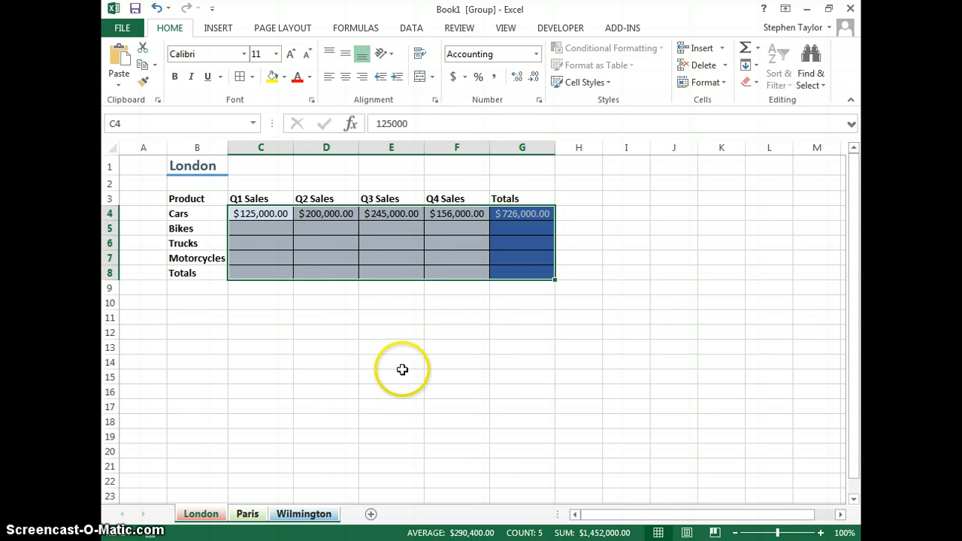
Ungroup the worksheets and check the number format on the Wilmington and Paris sheets, ending on Paris.
left_click(312, 518)
left_click(247, 514)
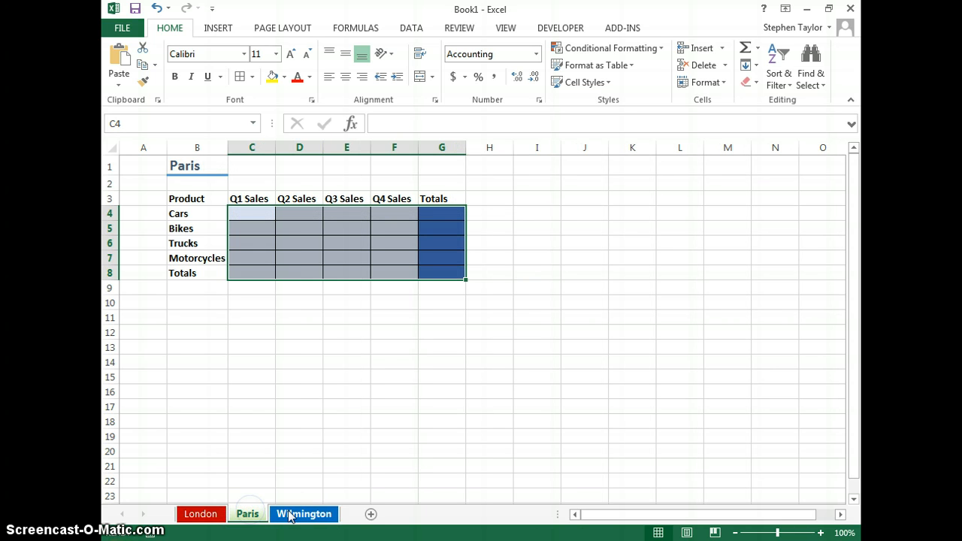
left_click(247, 514)
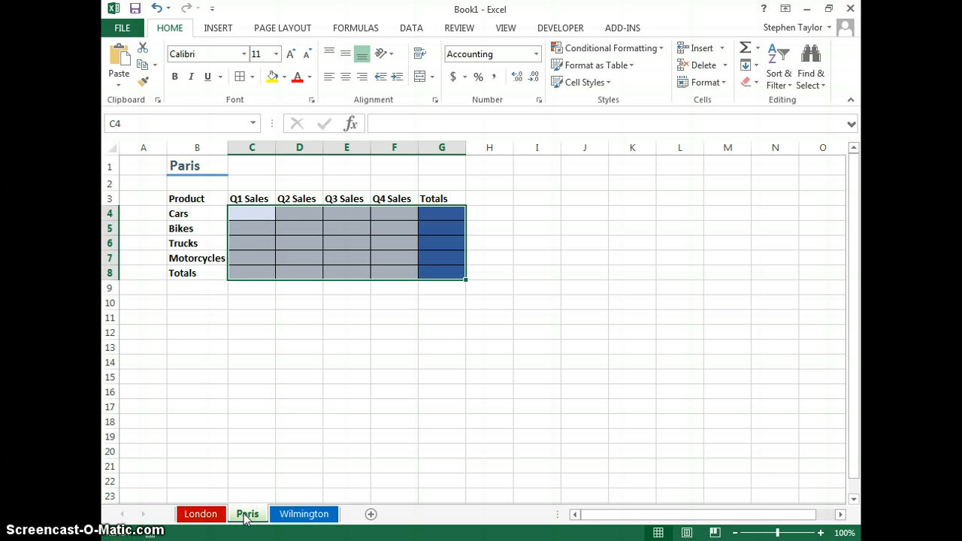
Enter 100000 as the Q1 Cars sales in cell C4 of the Paris sheet.
left_click(255, 217)
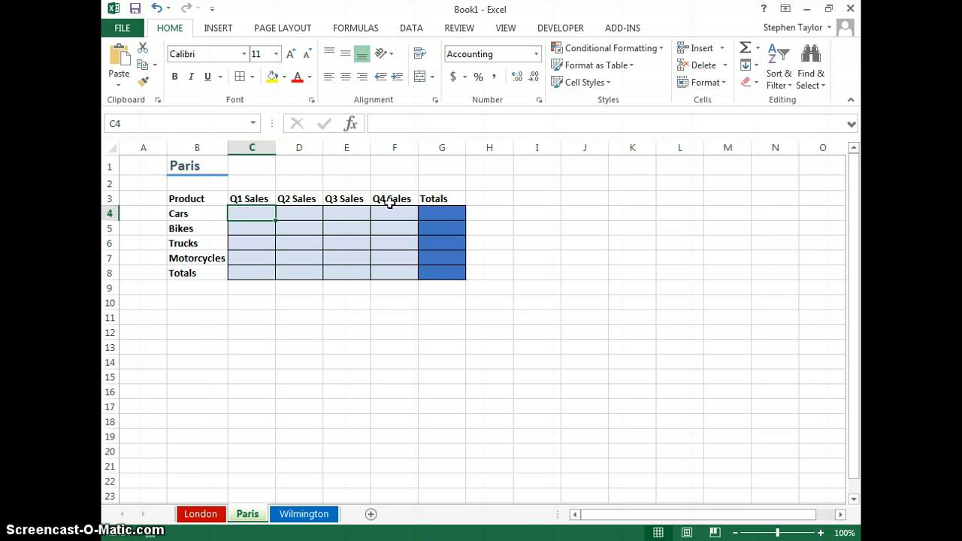
type("100000")
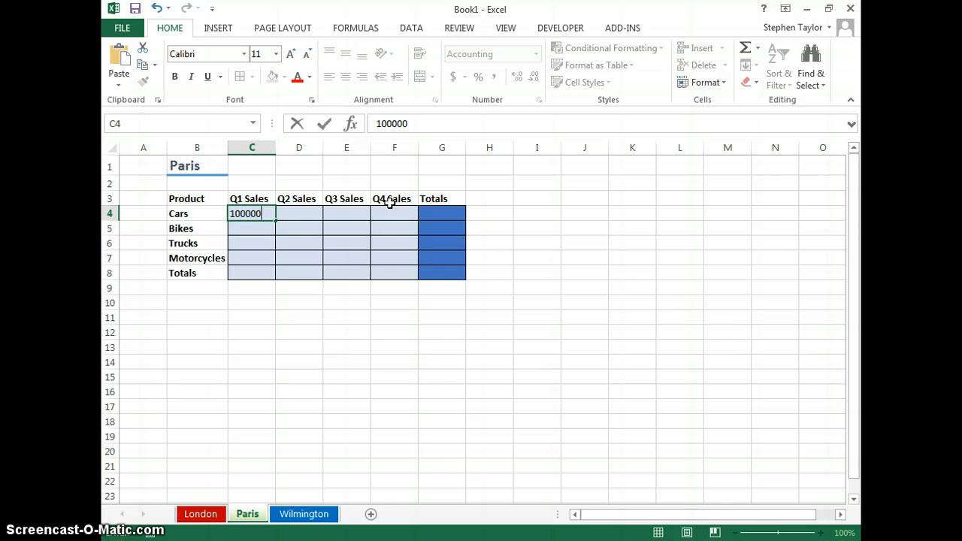
key("Tab")
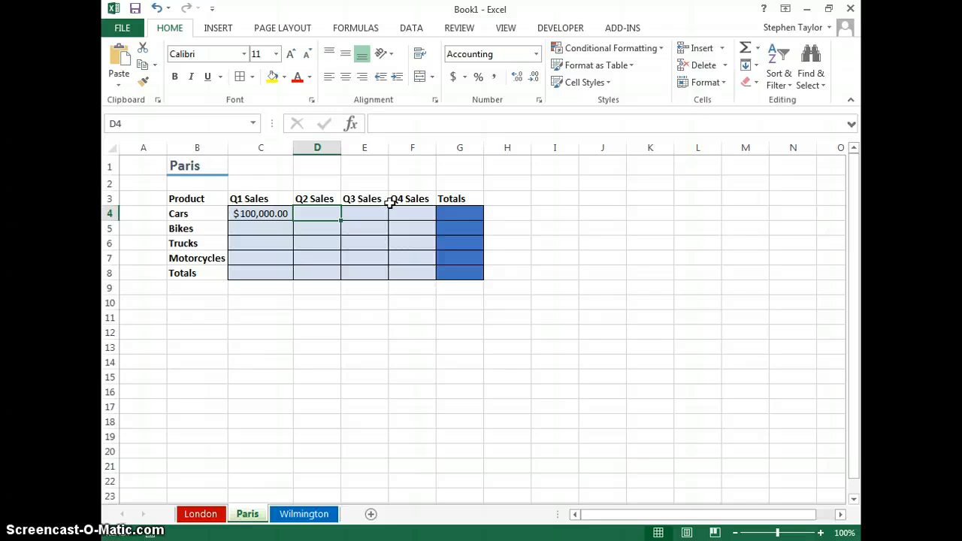
Enter the Paris Cars sales for Q2, Q3 and Q4 in D4:F4 as 90000, 45000 and 20000.
type("90000")
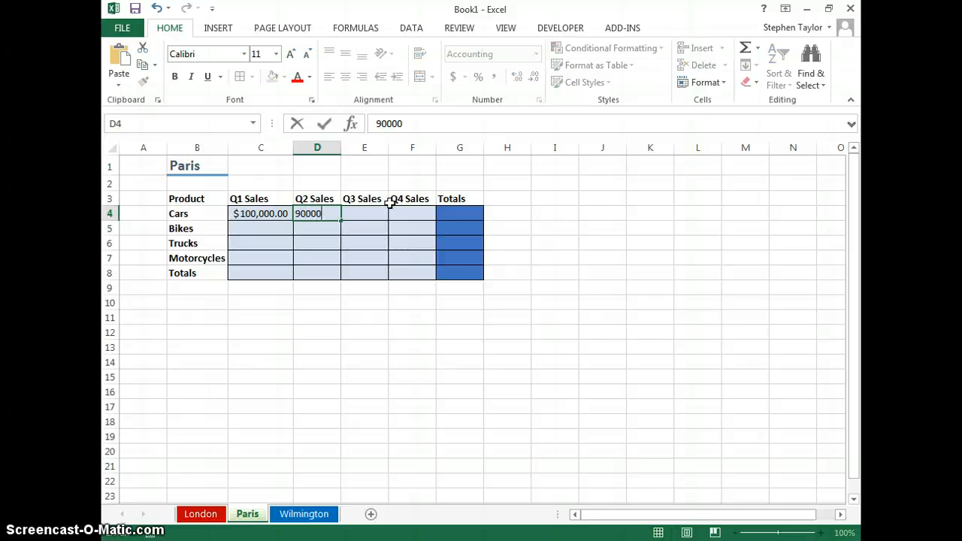
key("Tab")
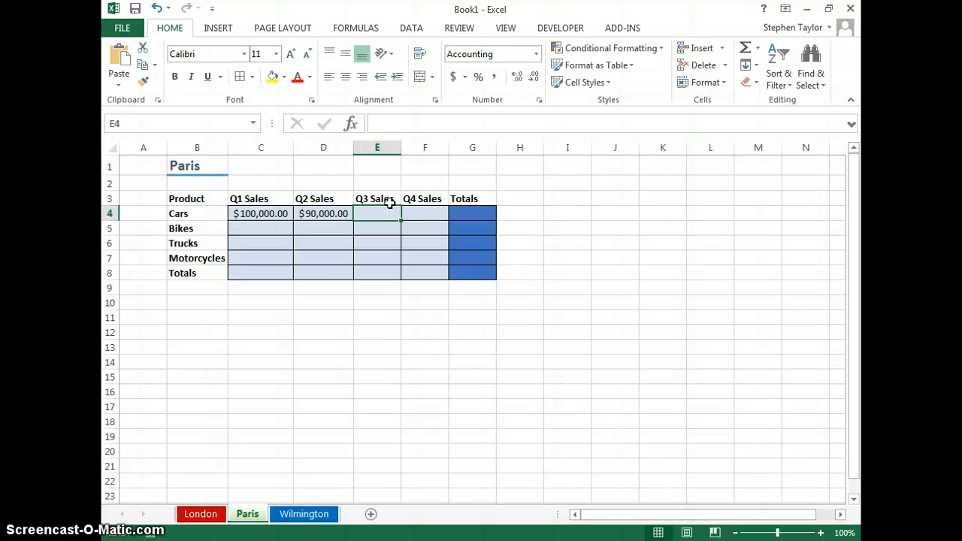
type("45")
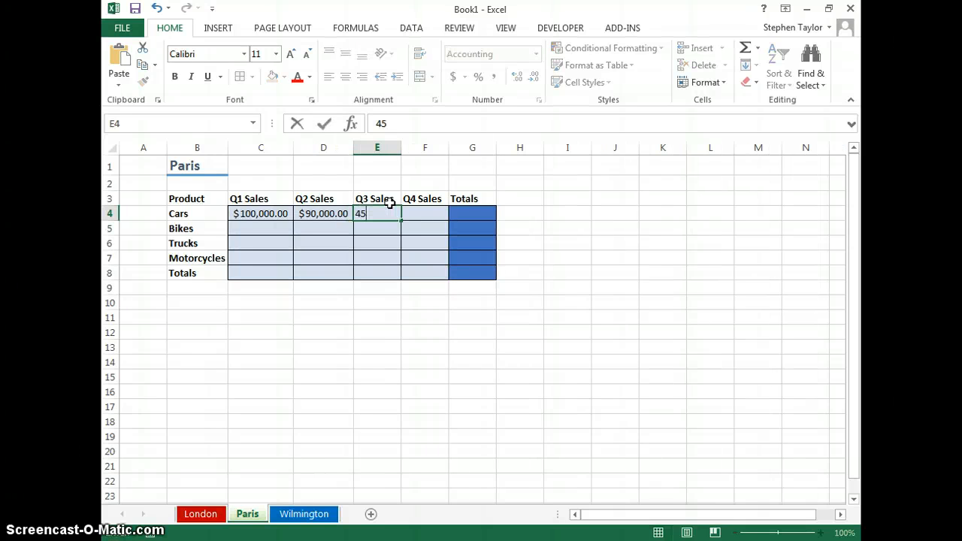
type(",000")
key("Tab")
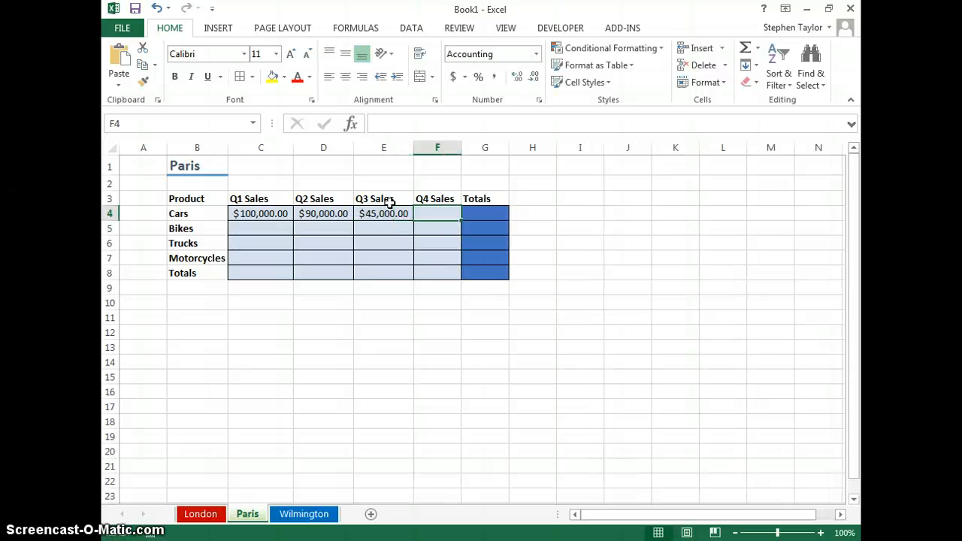
type("2")
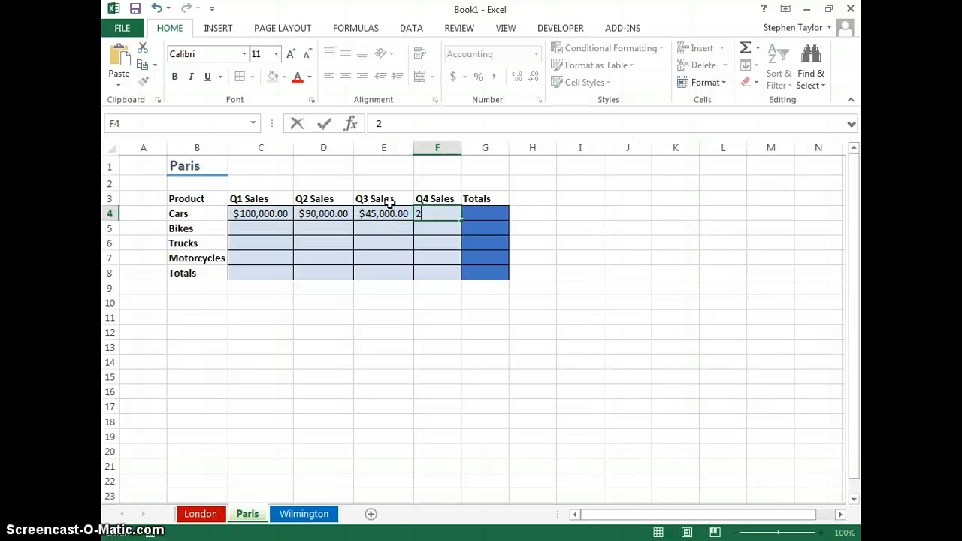
type("0,000")
key("Tab")
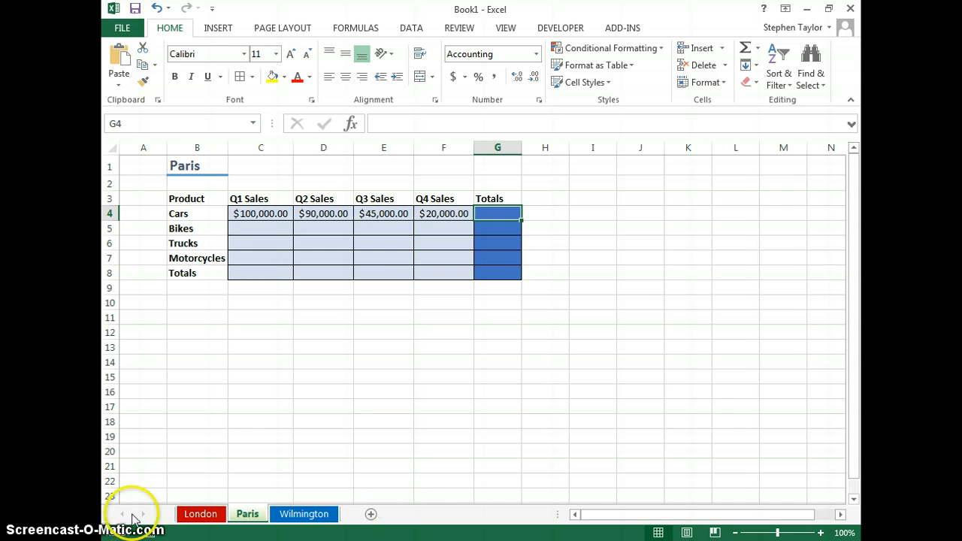
Group London, Paris and Wilmington to total C4:F4 in G4 with AutoSum, and autofit column G on the Paris sheet.
left_click(197, 514)
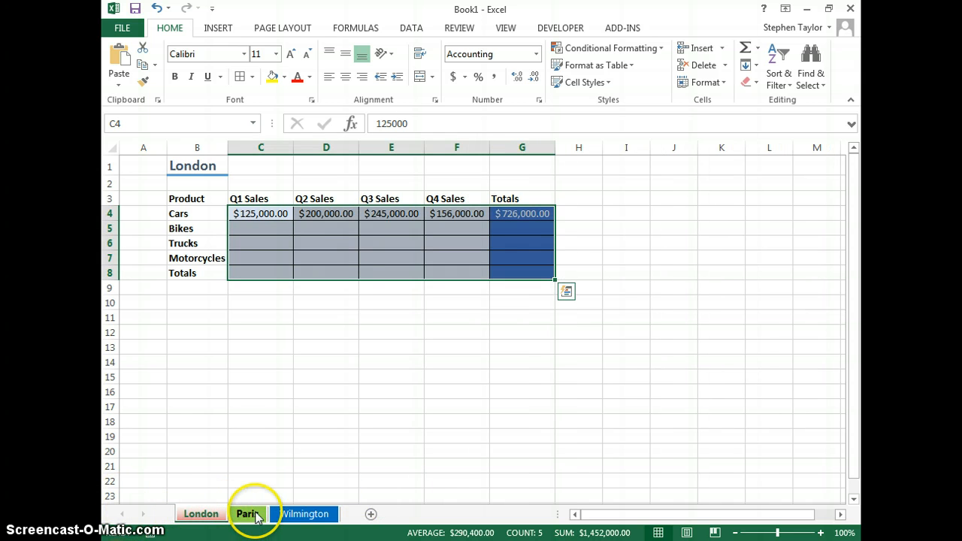
left_click(308, 515, "shift")
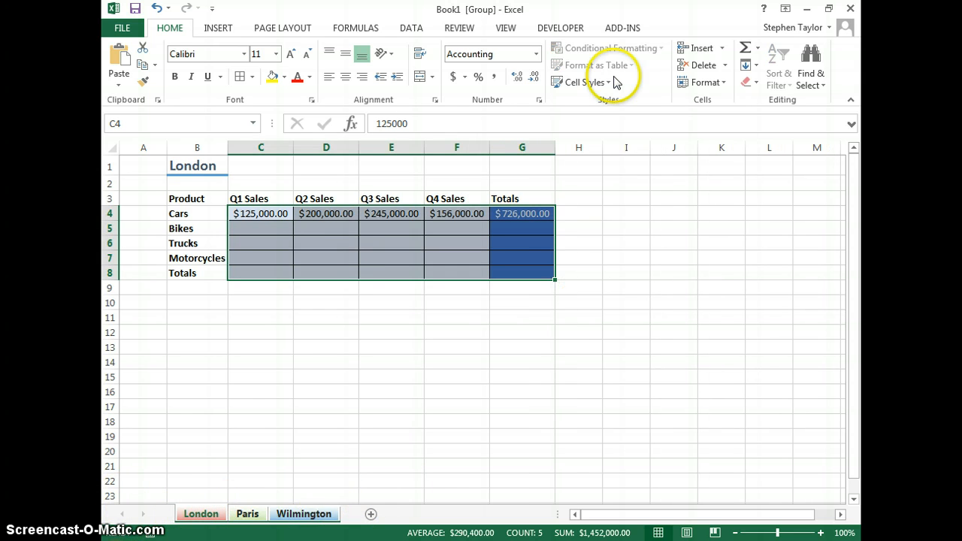
left_click(517, 213)
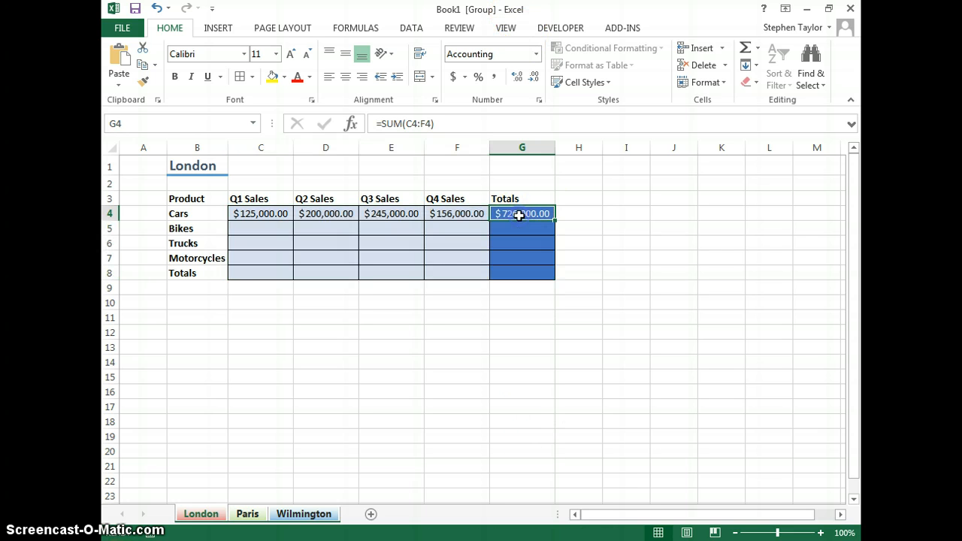
left_click(750, 50)
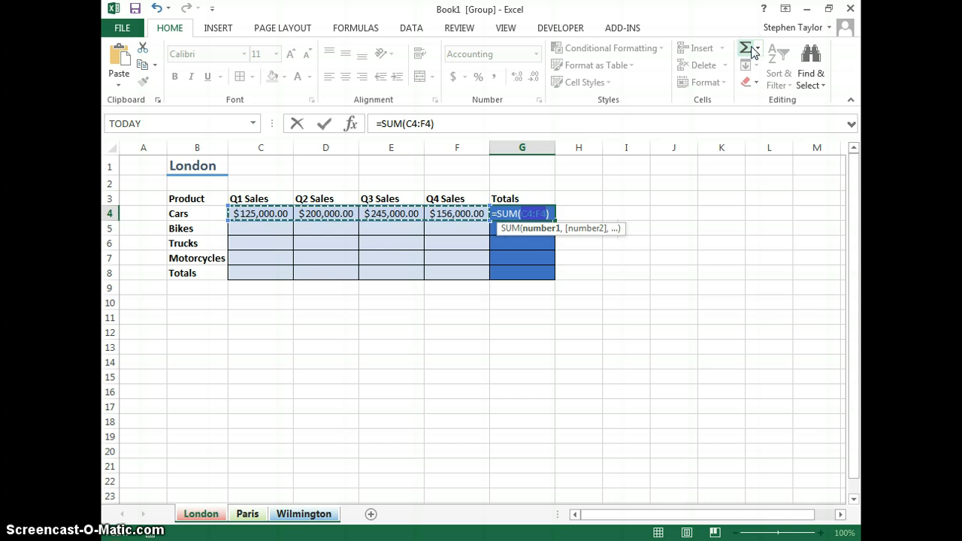
key("Return")
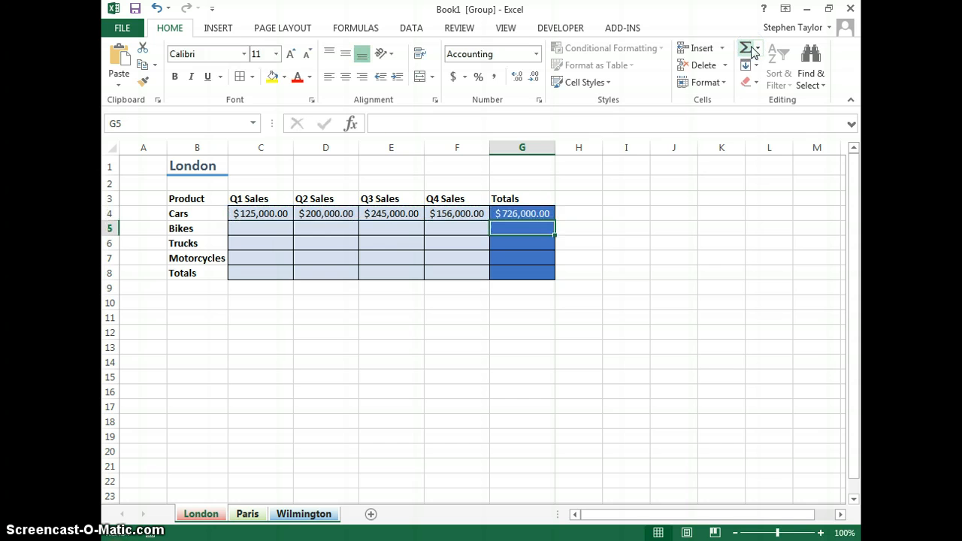
left_click(236, 514)
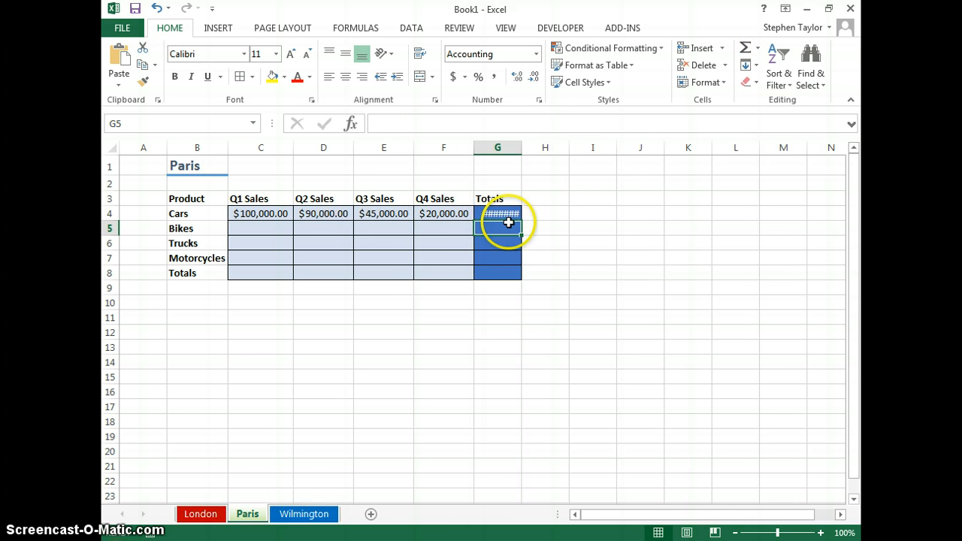
double_click(521, 146)
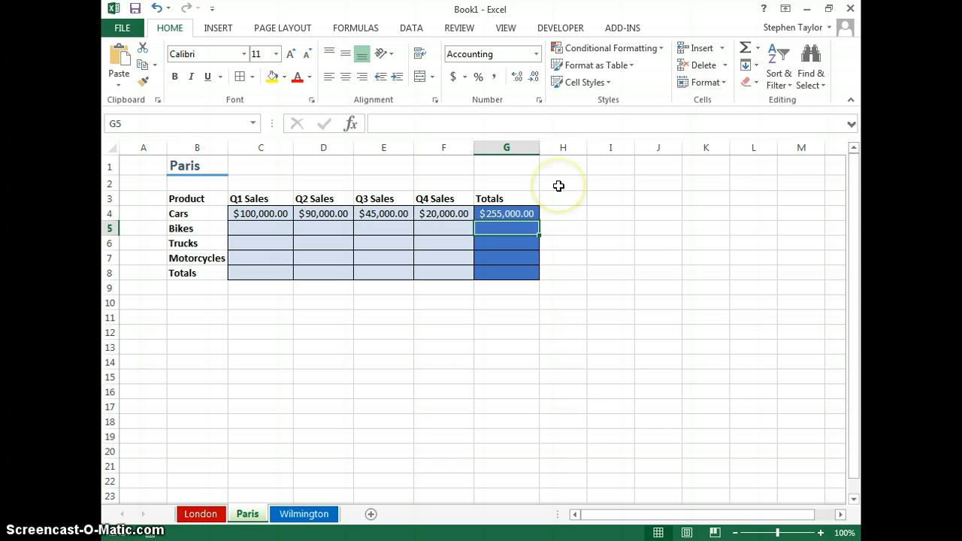
On the Wilmington sheet, enter Cars sales of 340000 for Q1 in C4 and 500000 for Q2 in D4.
left_click(294, 515)
left_click(253, 214)
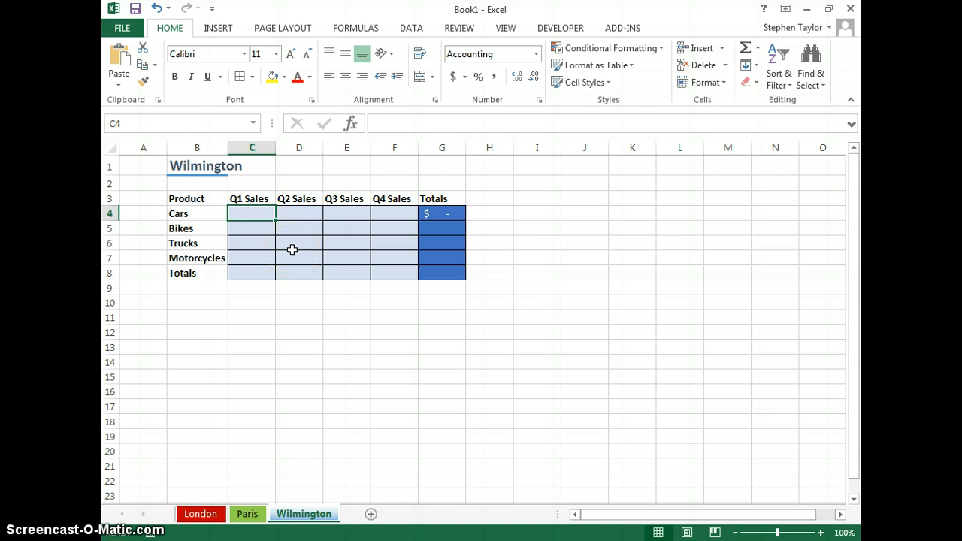
type("340")
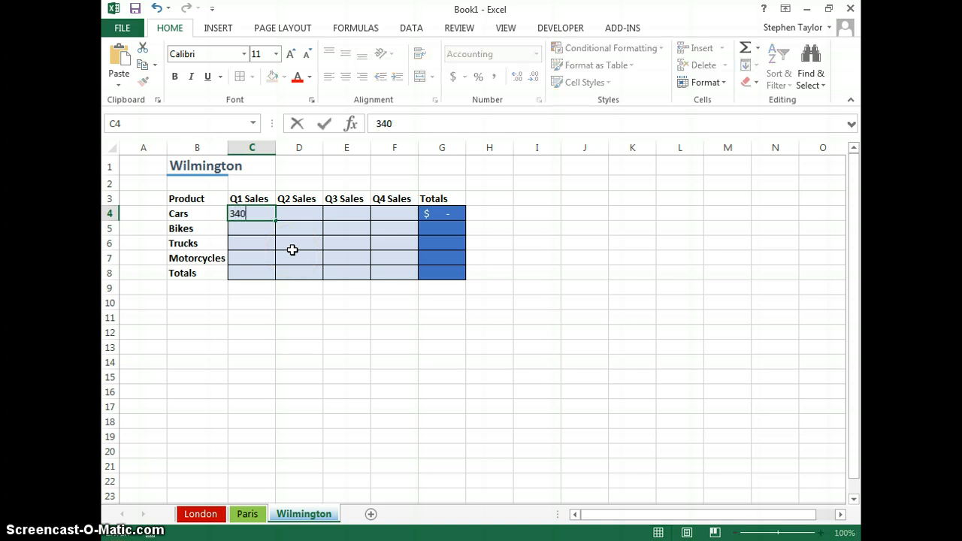
type("000")
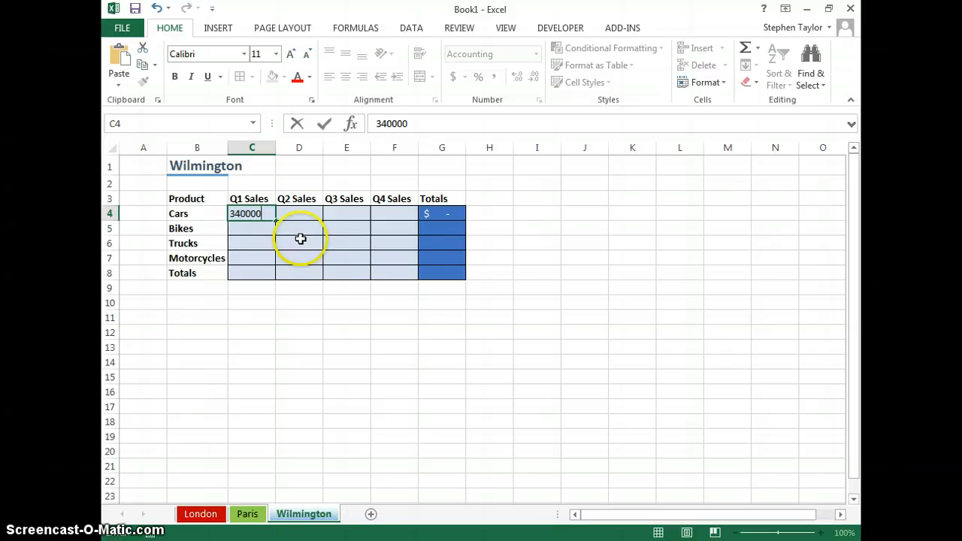
left_click(294, 217)
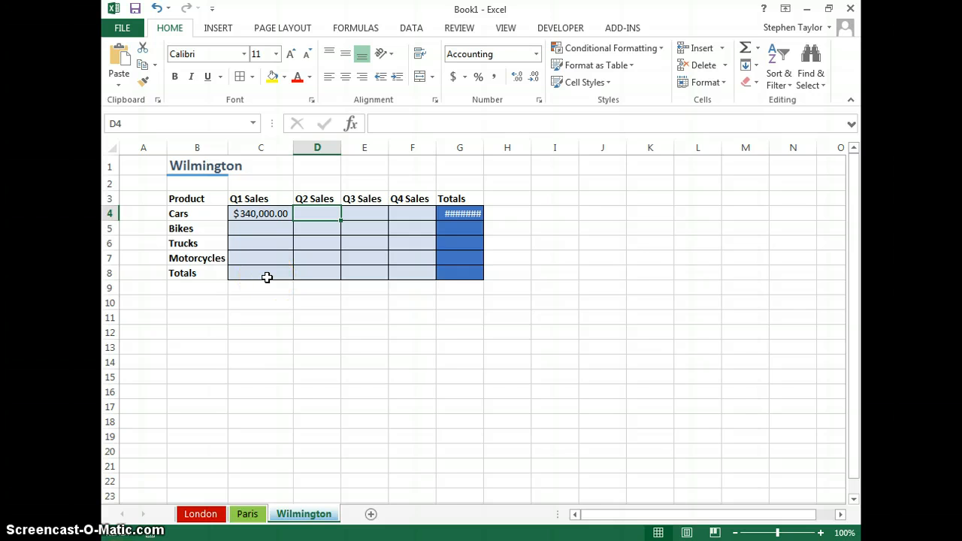
type("5")
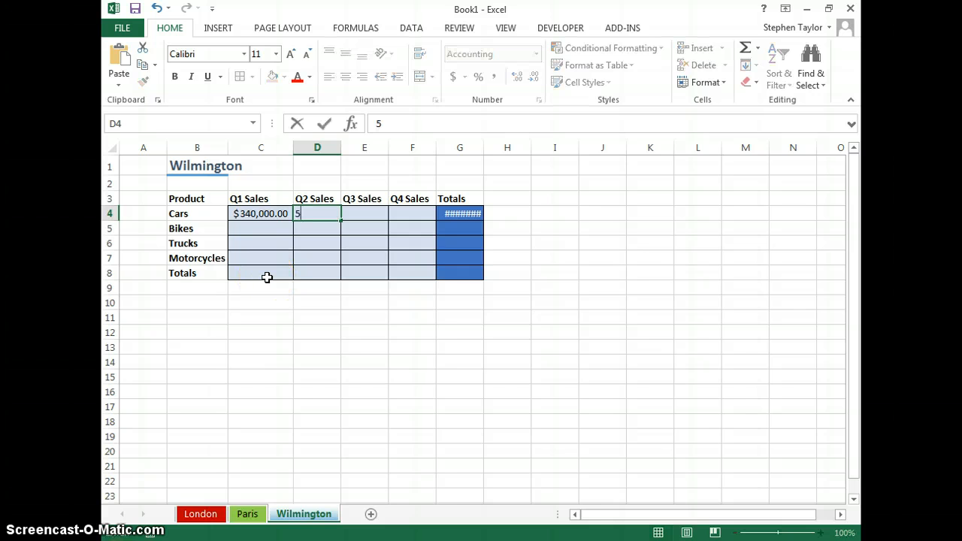
type("00,000")
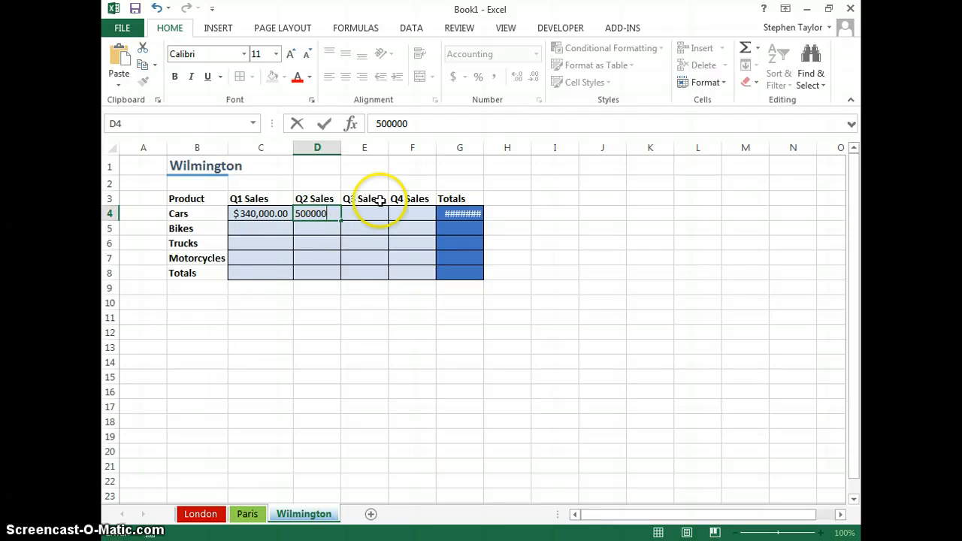
Enter the Wilmington Cars sales of 750000 for Q3 in E4 and 1000000 for Q4 in F4.
left_click(360, 213)
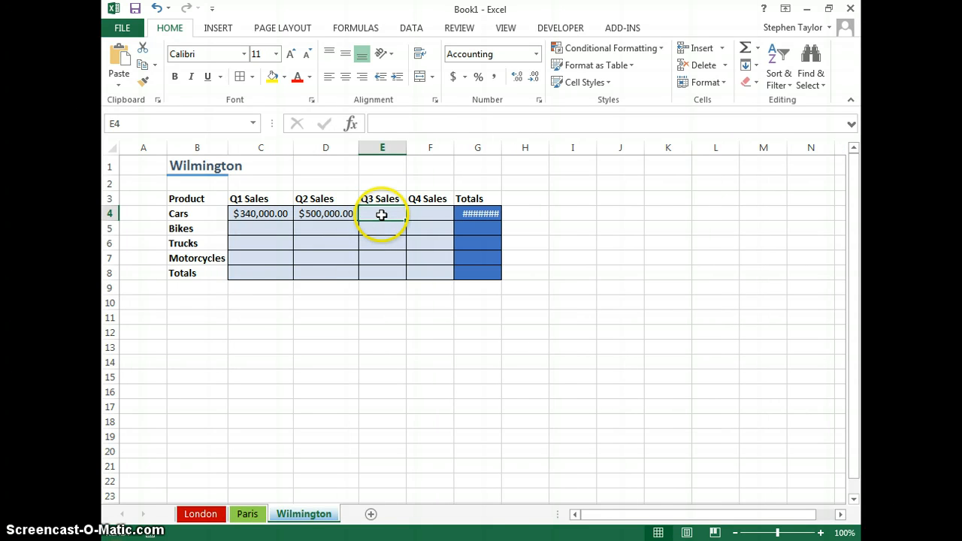
left_click(381, 214)
type("75000")
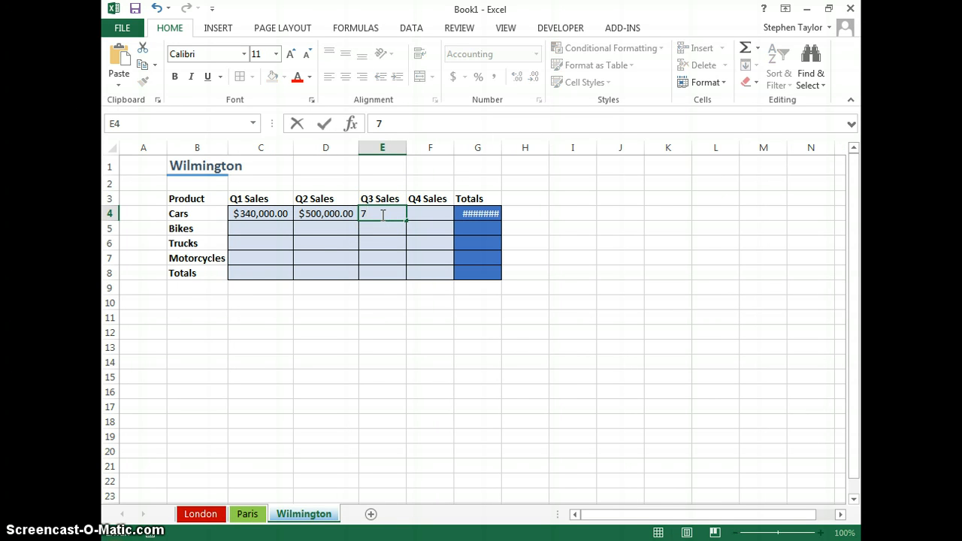
type("50,000")
left_click(418, 214)
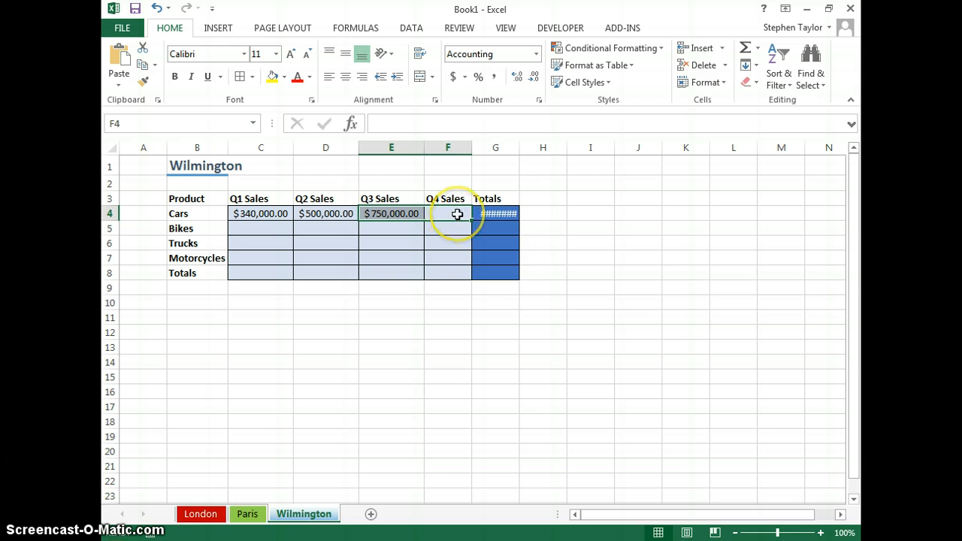
type("1")
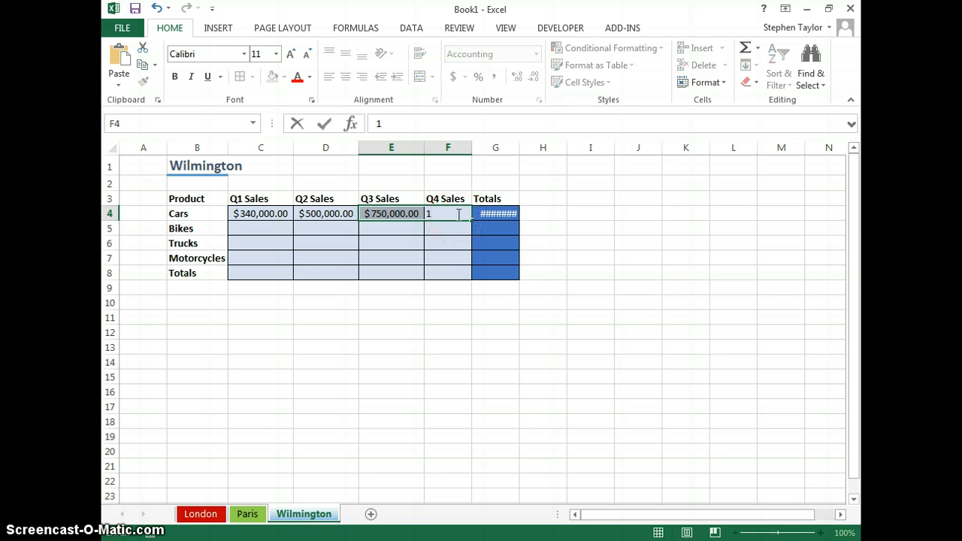
type(",000,000")
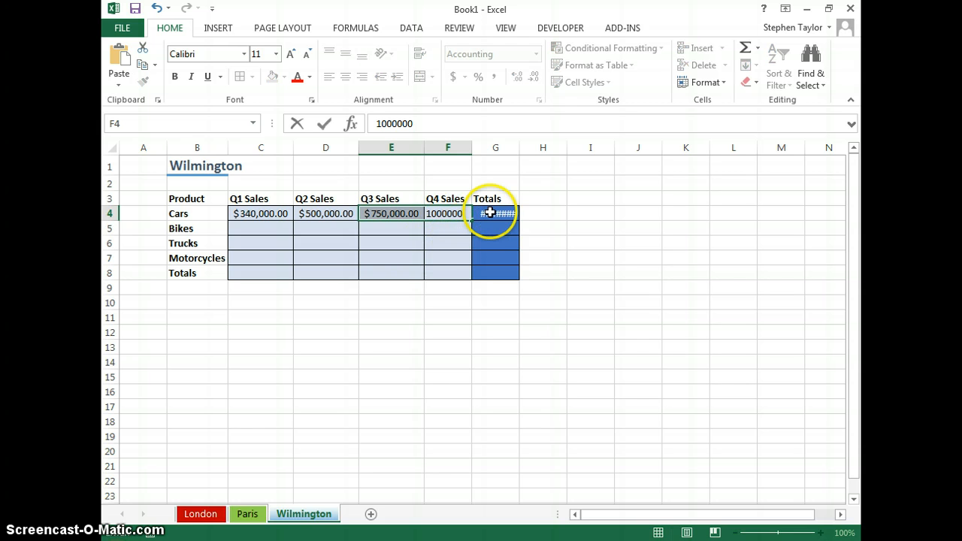
Autofit the Totals column G on the Wilmington sheet and deselect the table.
left_click(489, 213)
double_click(545, 147)
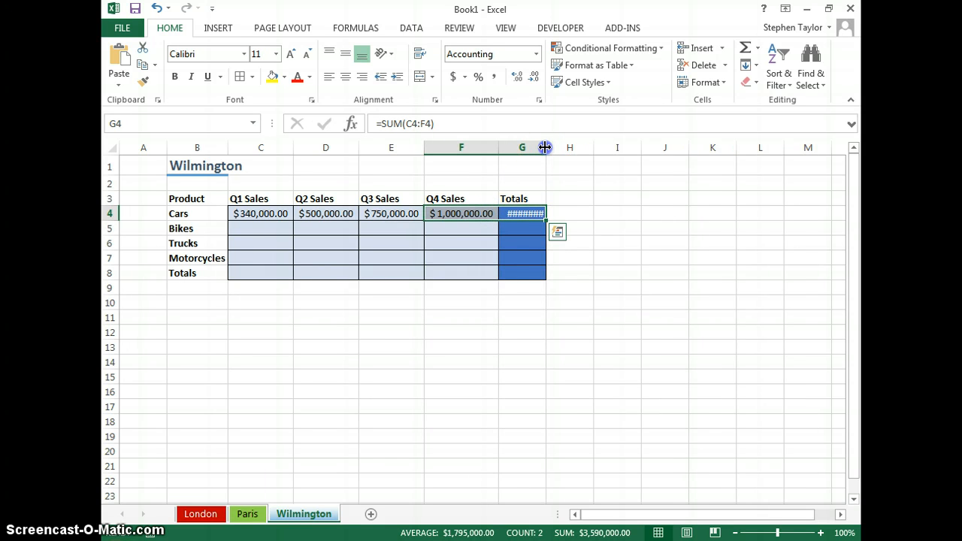
left_click(409, 356)
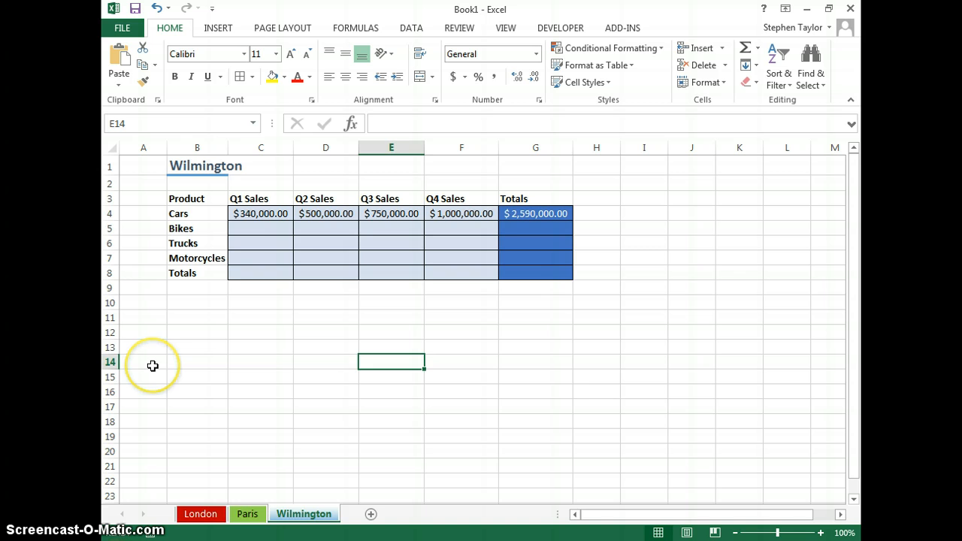
Compare the layout, formatting and Cars totals across the London, Paris and Wilmington sheets, ending on Wilmington.
scroll(440, 187, "down", 1)
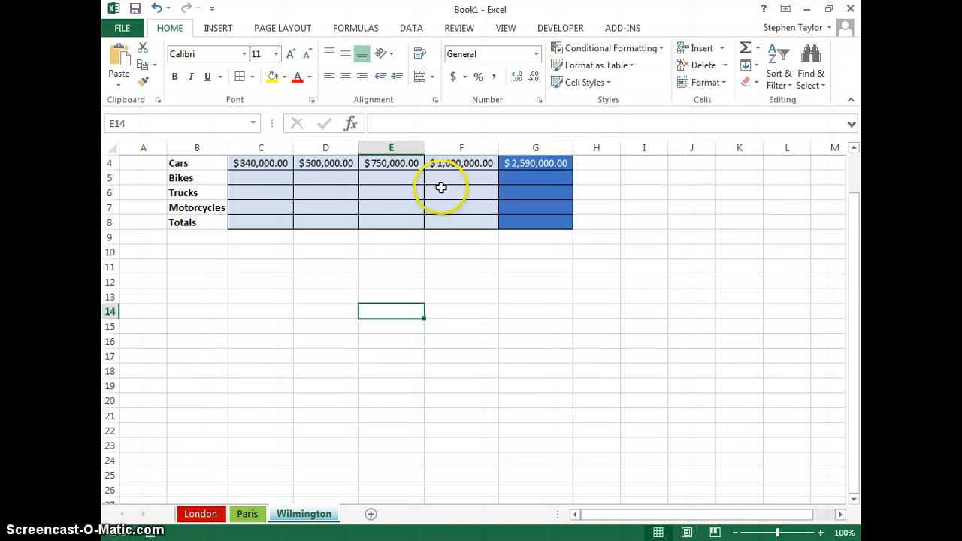
scroll(421, 195, "up", 1)
left_click(248, 516)
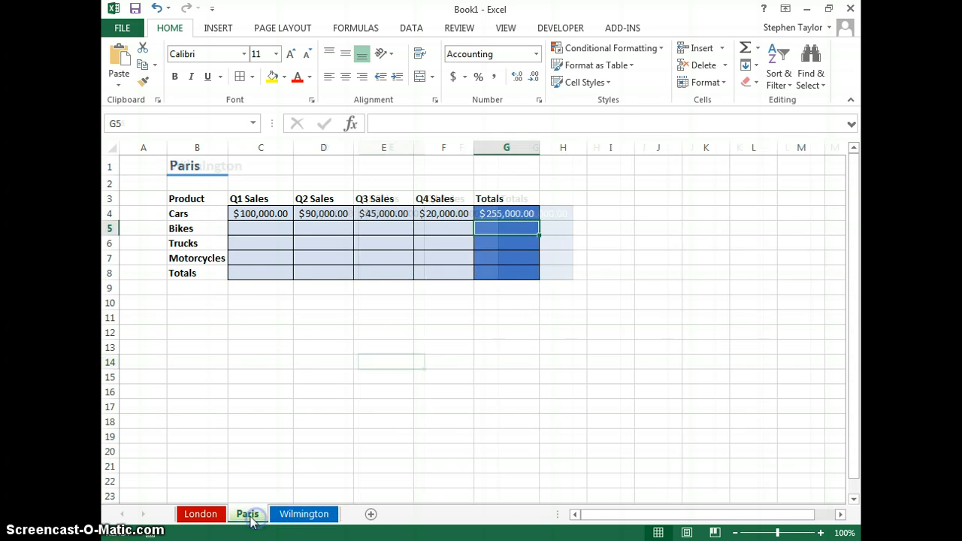
left_click(191, 516)
left_click(280, 517)
left_click(247, 516)
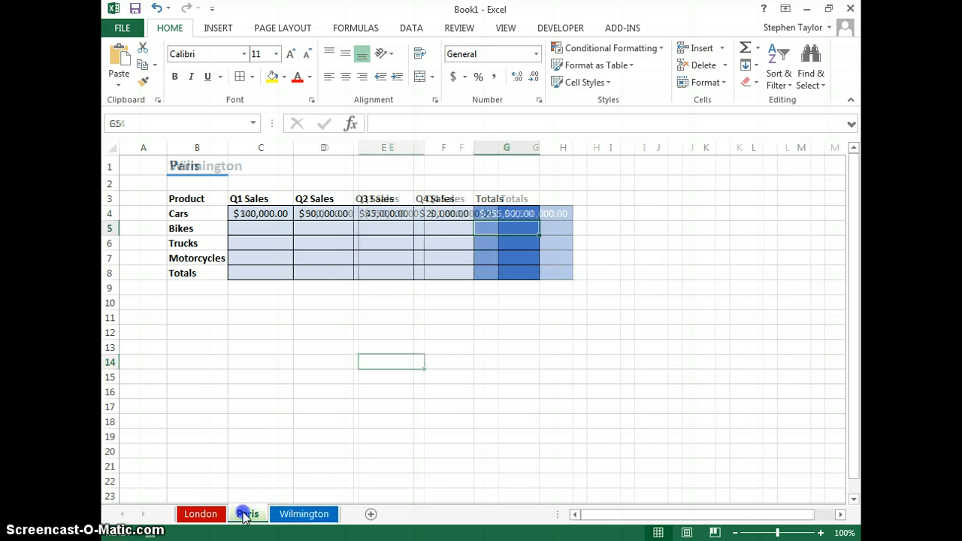
left_click(194, 515)
left_click(248, 516)
left_click(293, 516)
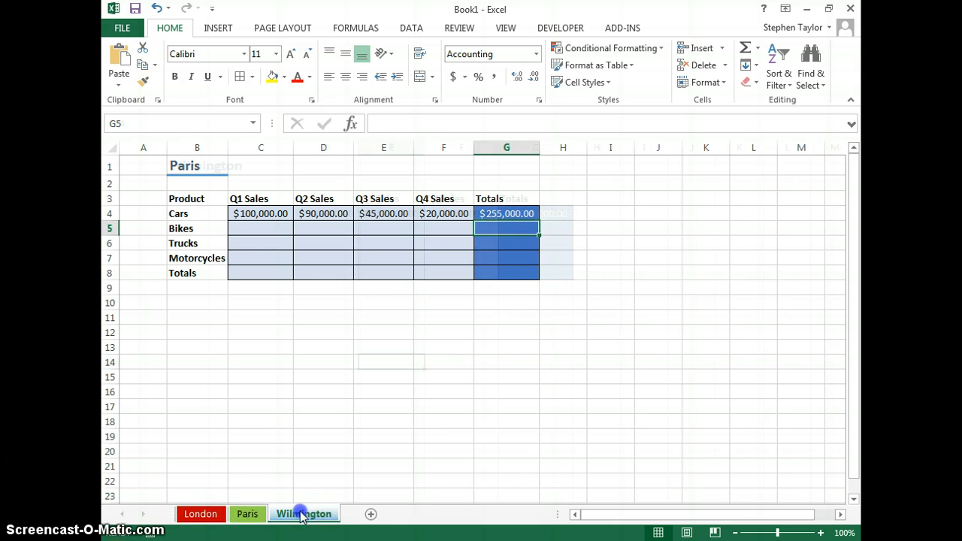
left_click(247, 514)
left_click(197, 516)
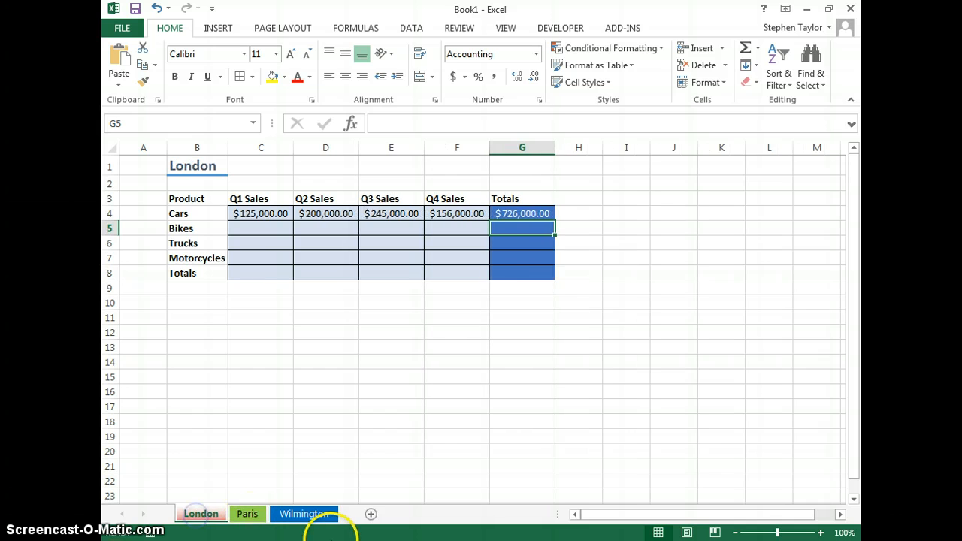
left_click(312, 518)
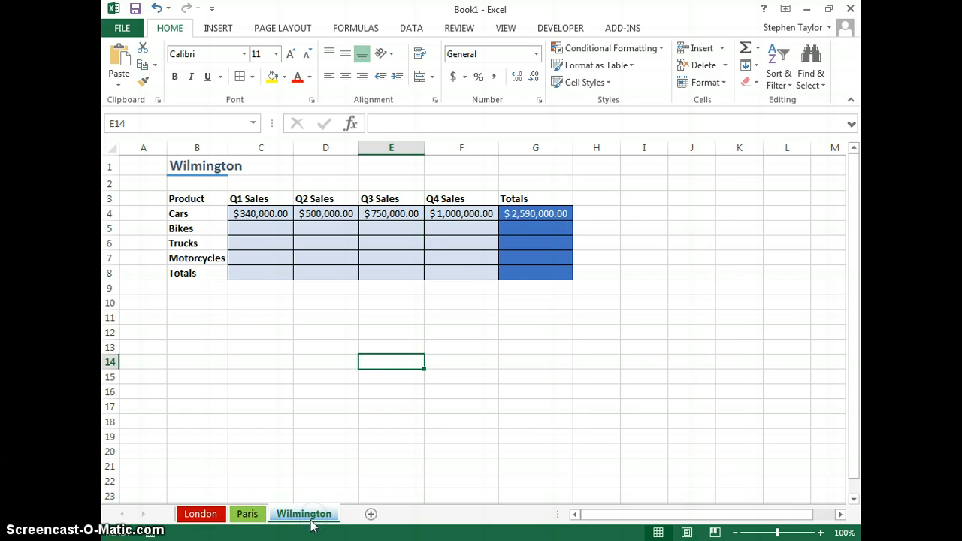
Add a new worksheet after Wilmington and rename it Summary.
left_click(371, 515)
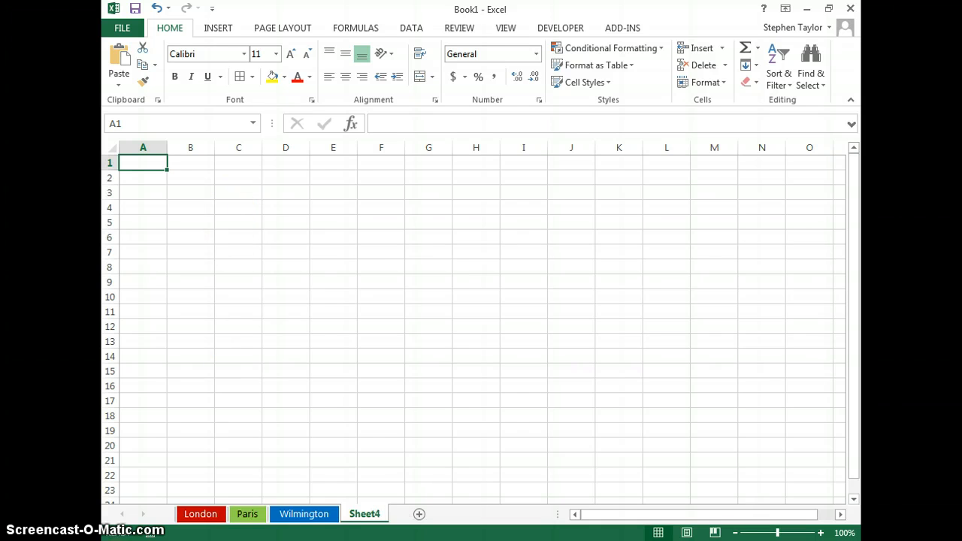
right_click(374, 514)
left_click(397, 371)
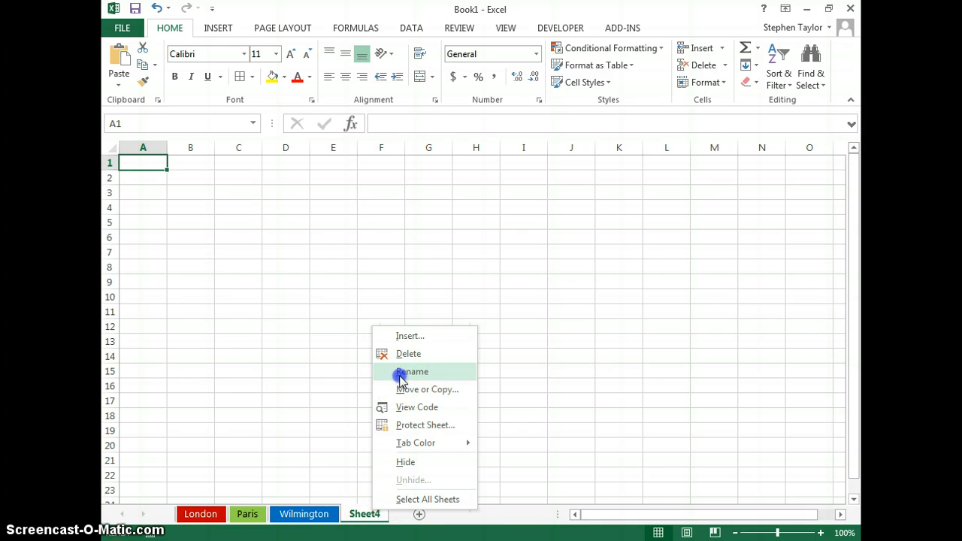
type("S")
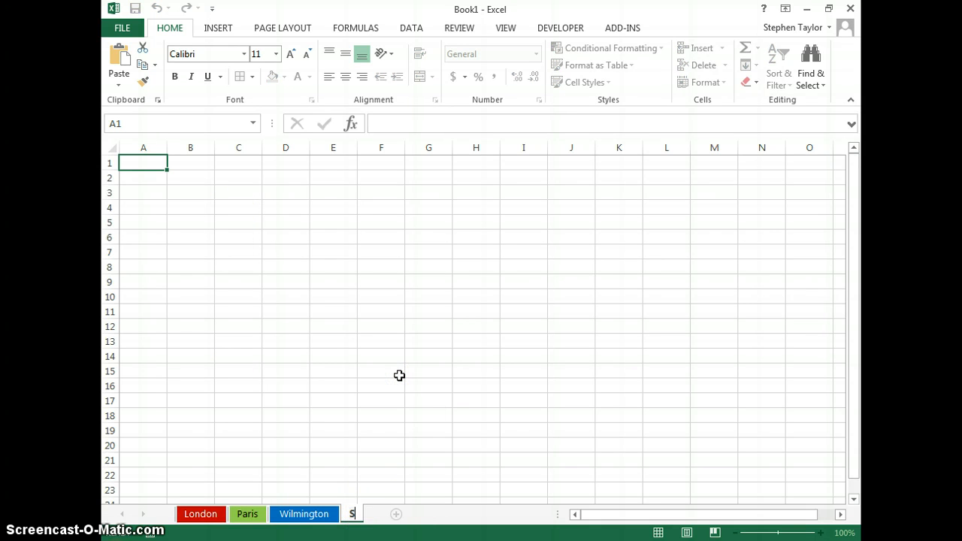
type("umma")
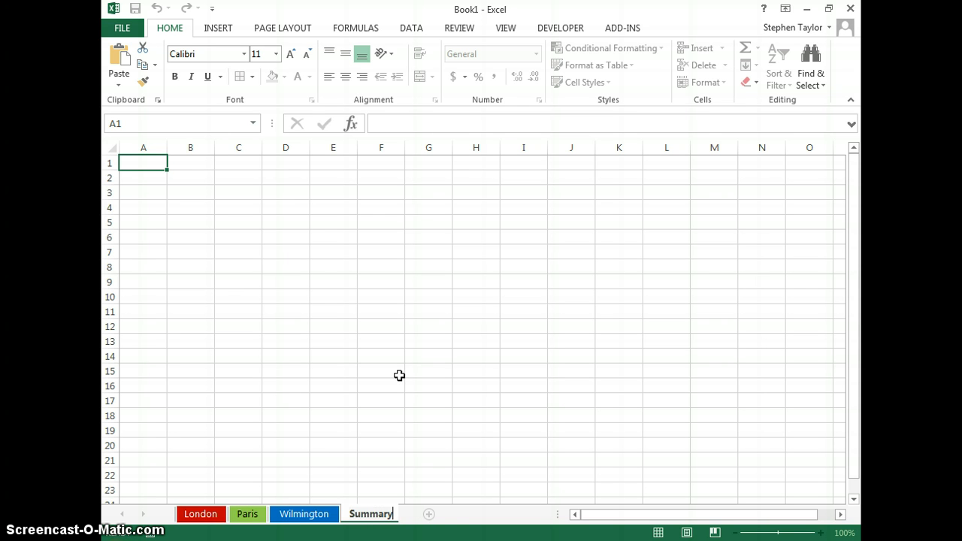
type("ry")
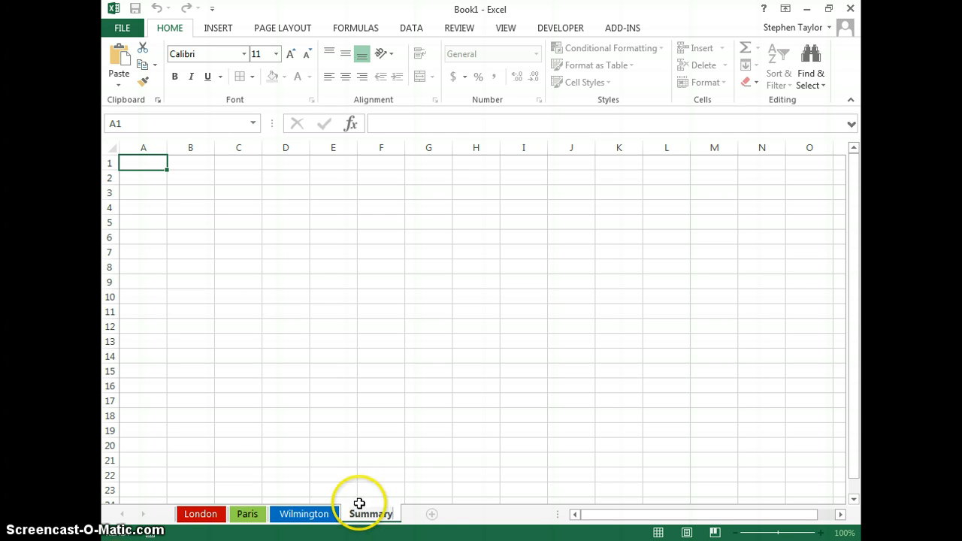
left_click(366, 494)
Set the Summary sheet's tab color to the standard purple.
right_click(366, 511)
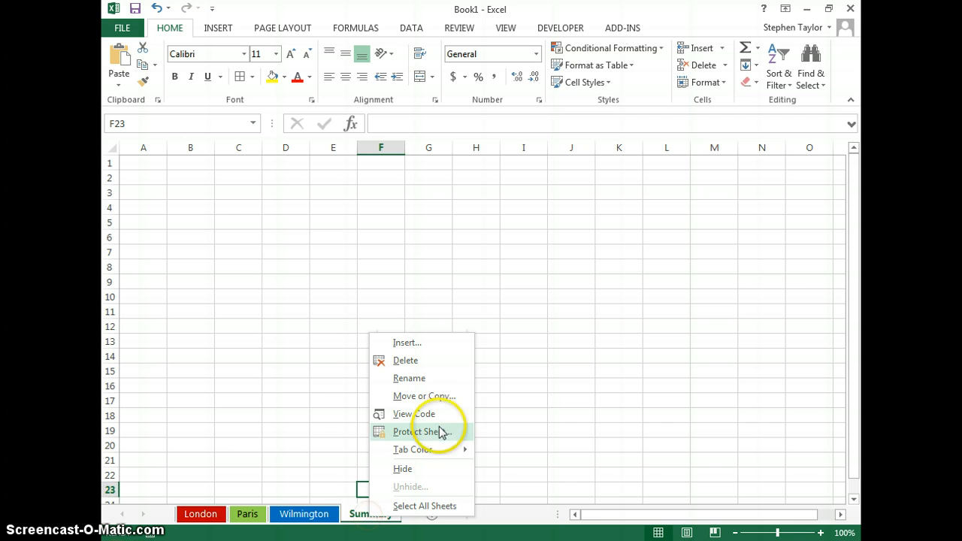
mouse_move(436, 451)
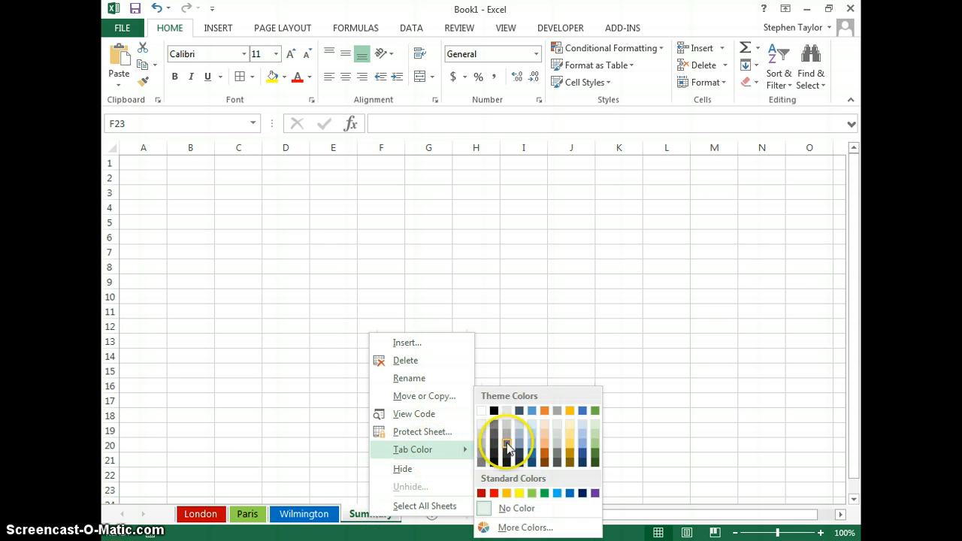
left_click(595, 496)
left_click(302, 514)
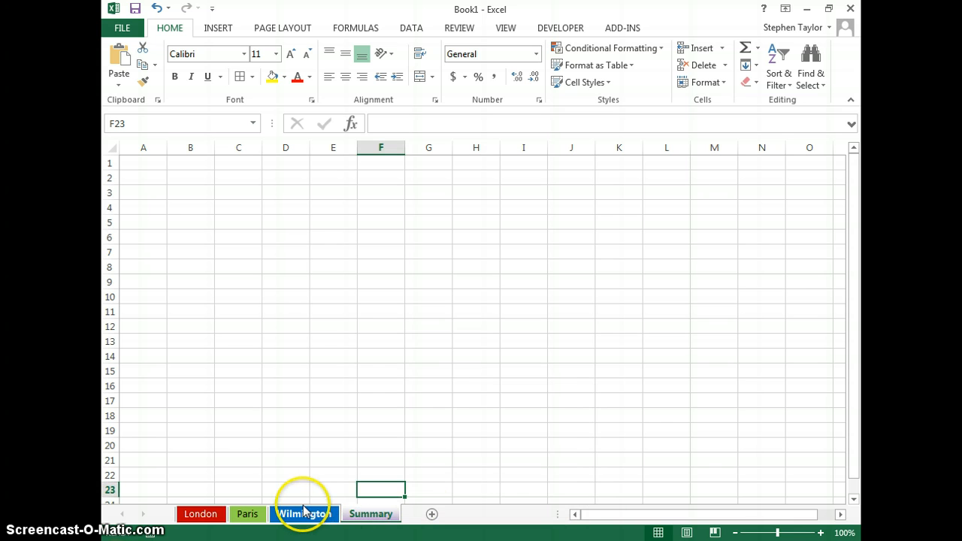
left_click(241, 517)
left_click(200, 514)
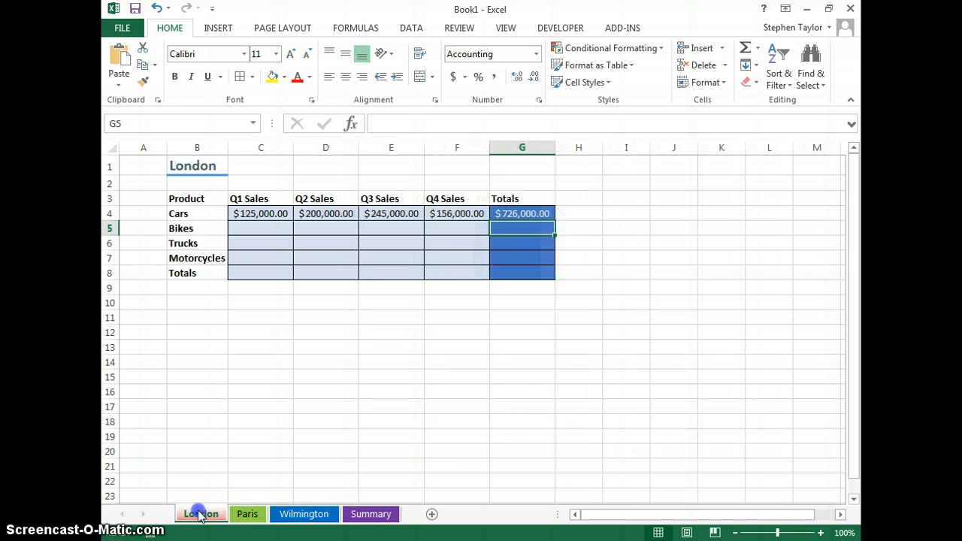
left_click(368, 517)
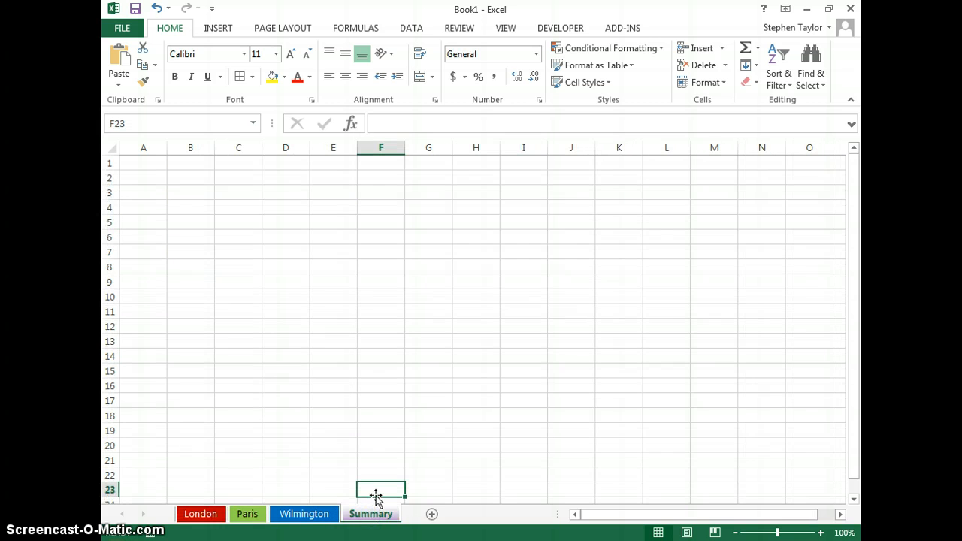
left_click(320, 523)
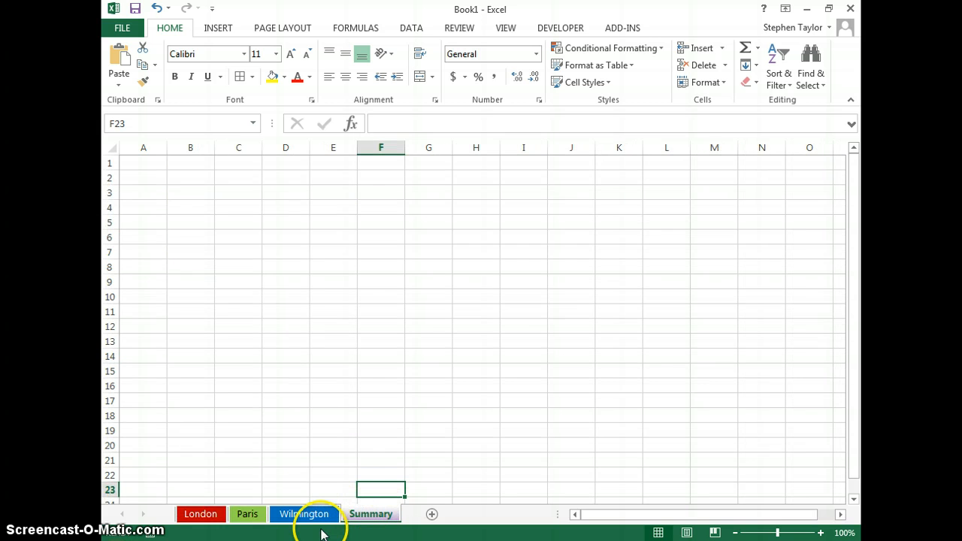
On the Summary sheet, enter the title Summary in B2 and the row label Q1 in B4.
left_click(197, 177)
type("Su")
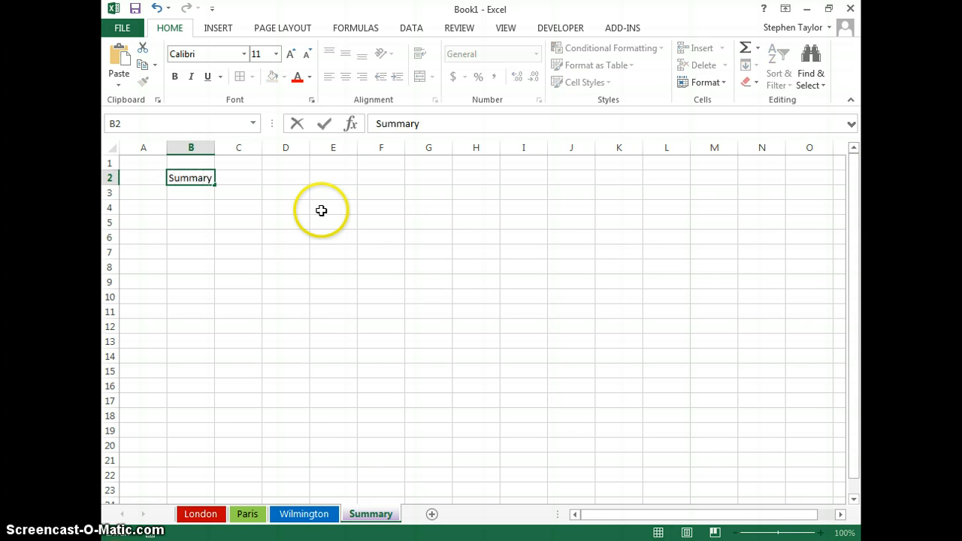
type("mmary")
left_click(189, 208)
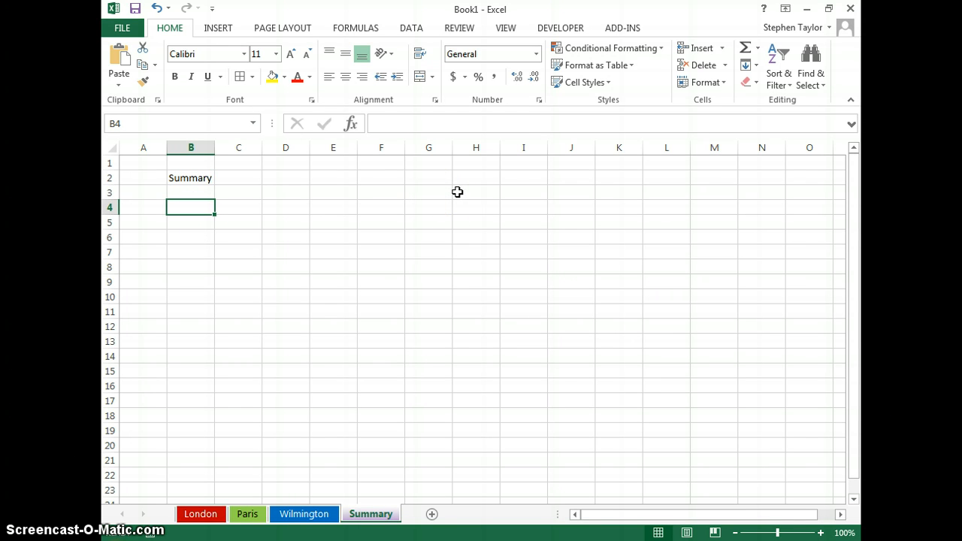
type("Q1")
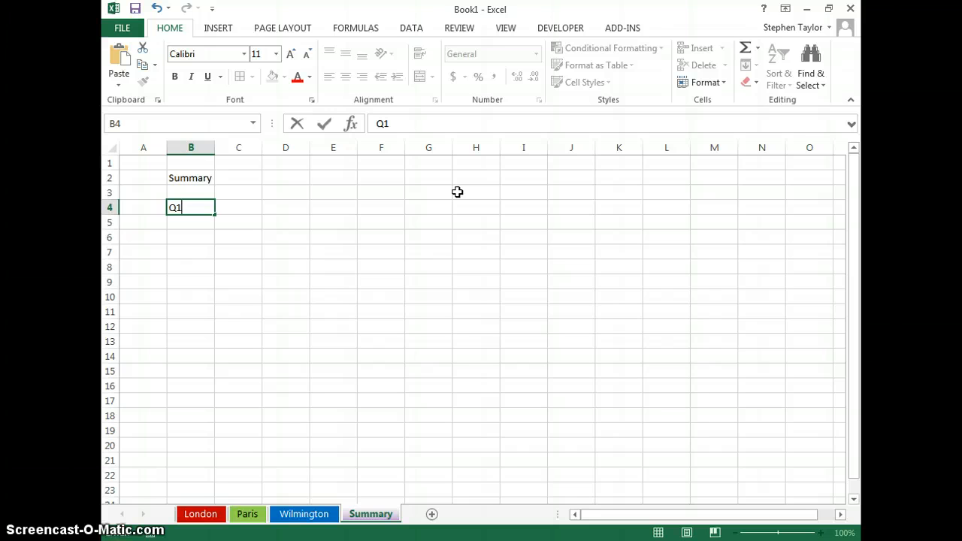
key("Up")
Enter the column headings London in C3, Paris in D3 and Wilmington in E3 on the Summary sheet.
key("Right")
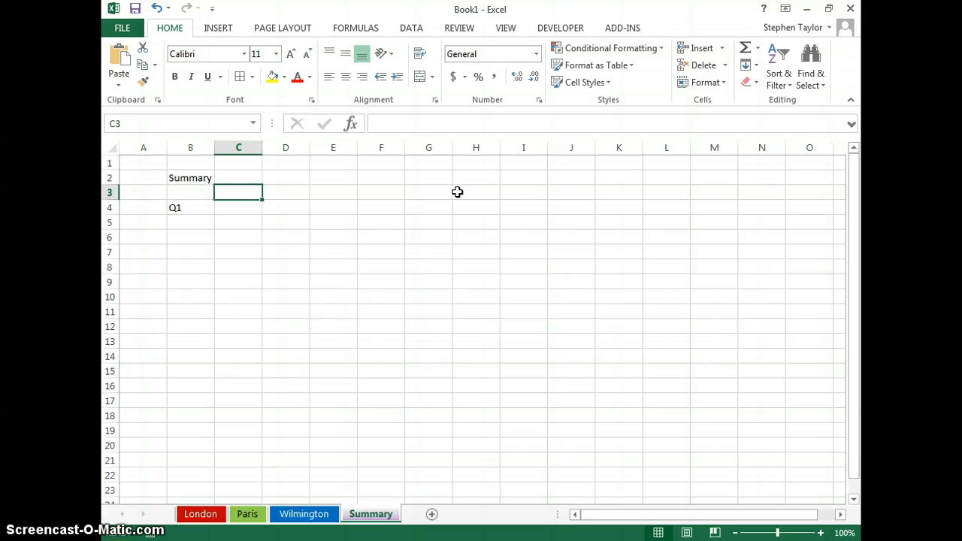
type("Pa")
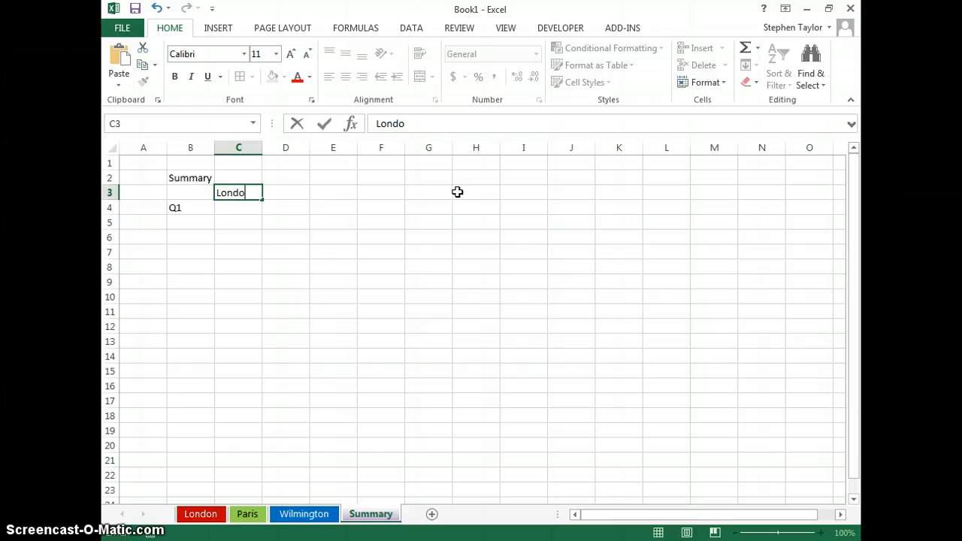
key("Right")
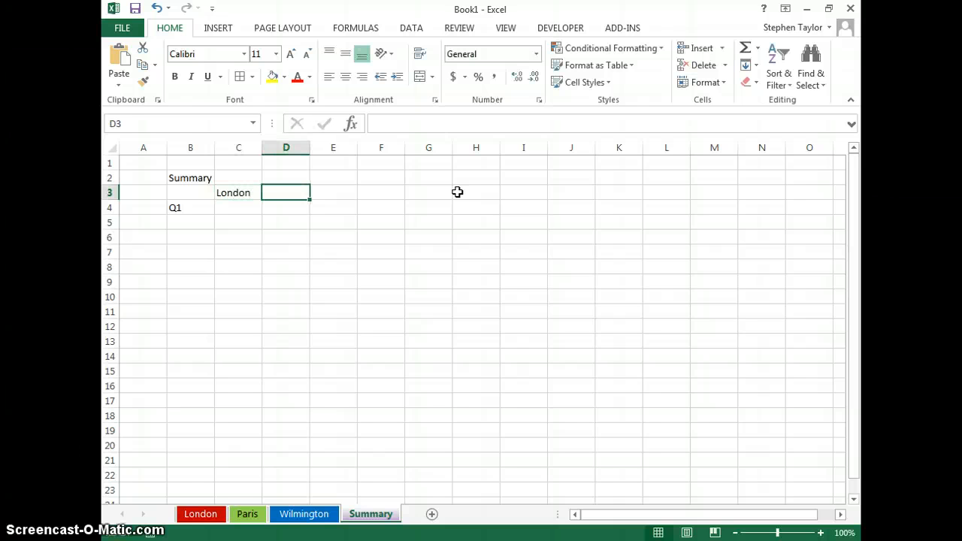
type("Paris")
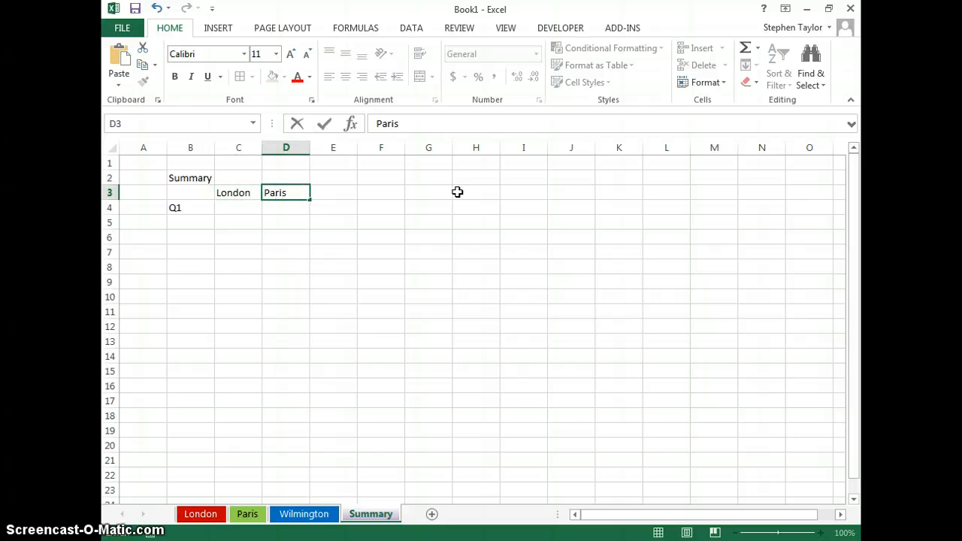
key("Right")
type("Wi")
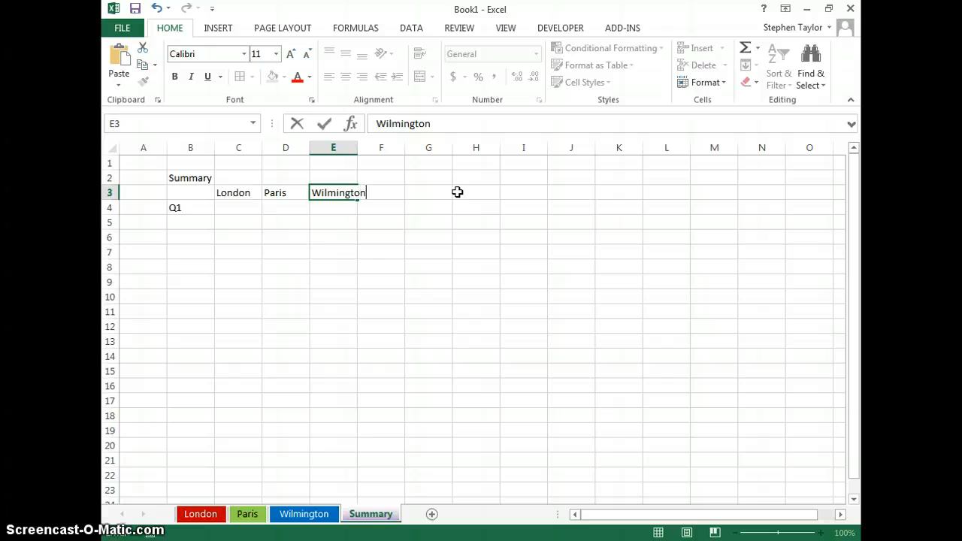
key("Return")
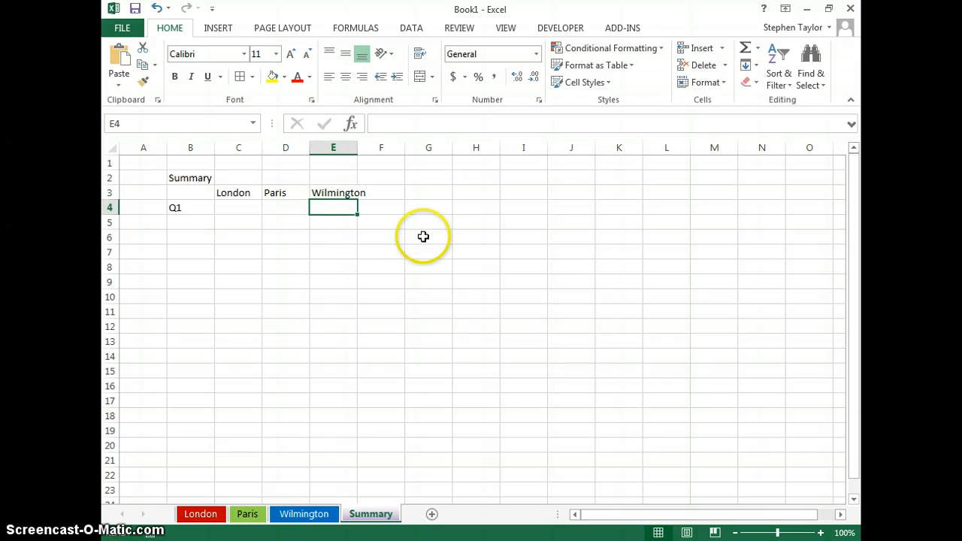
Link Summary cell C4 to the London sheet's Cars total with the formula =London!G4.
left_click(239, 208)
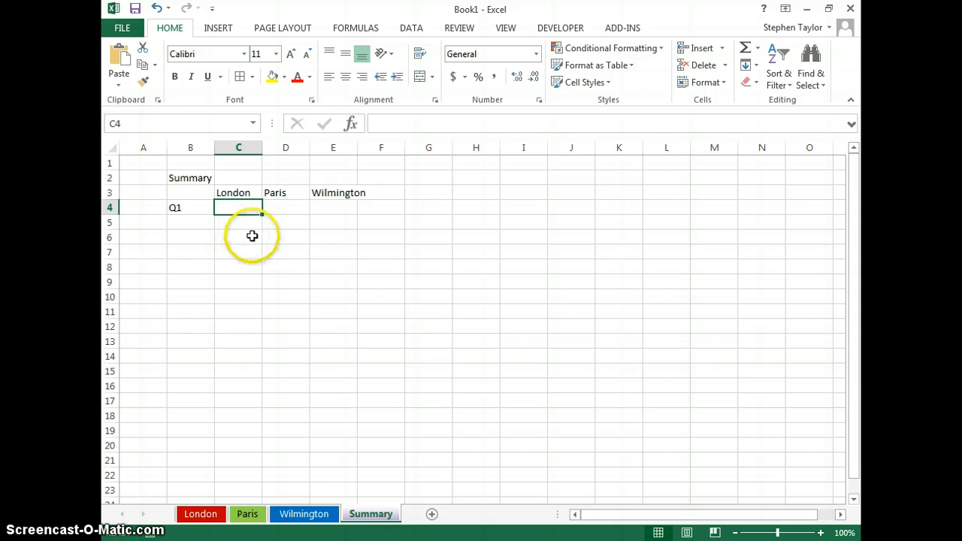
type("=")
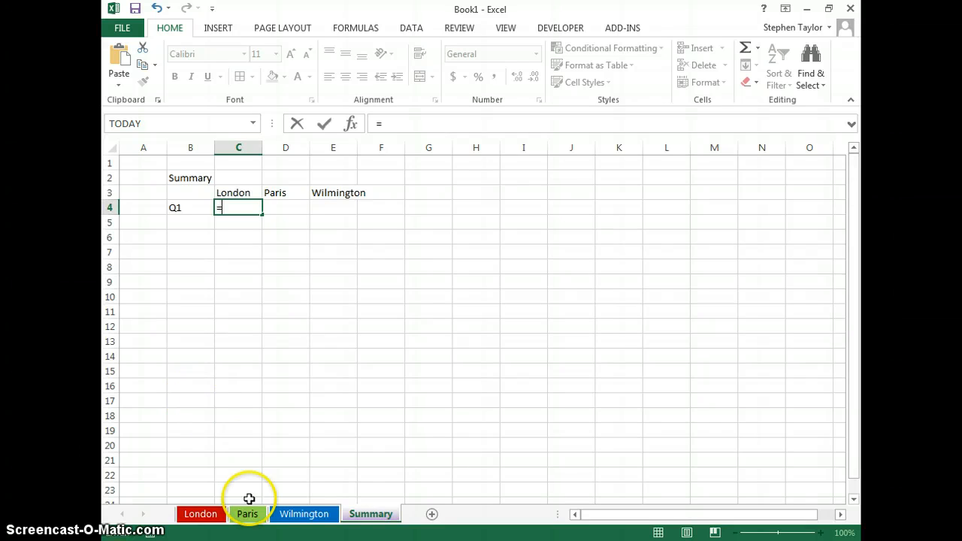
left_click(198, 514)
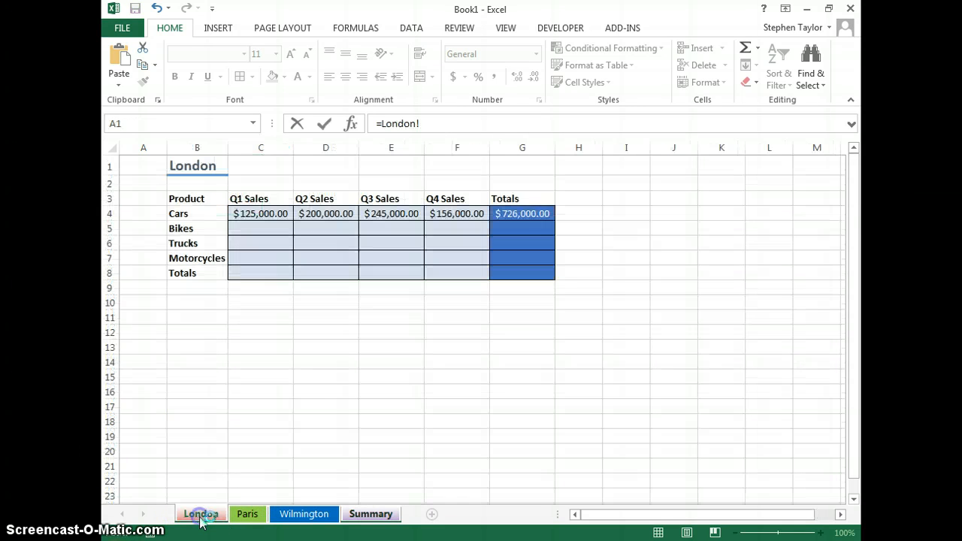
left_click(519, 216)
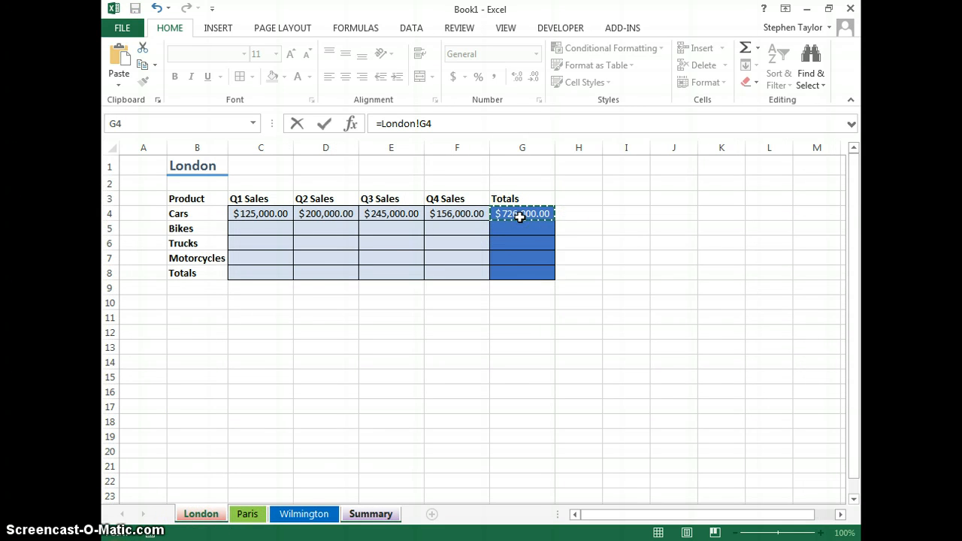
key("Return")
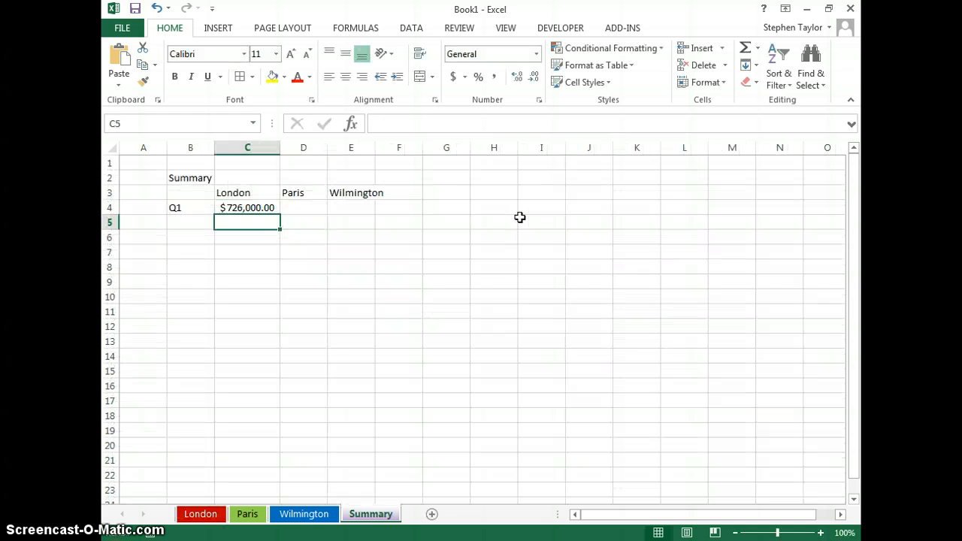
Link Summary cell D4 to the Paris sheet's Cars total with the formula =Paris!G4.
left_click(299, 207)
type("=")
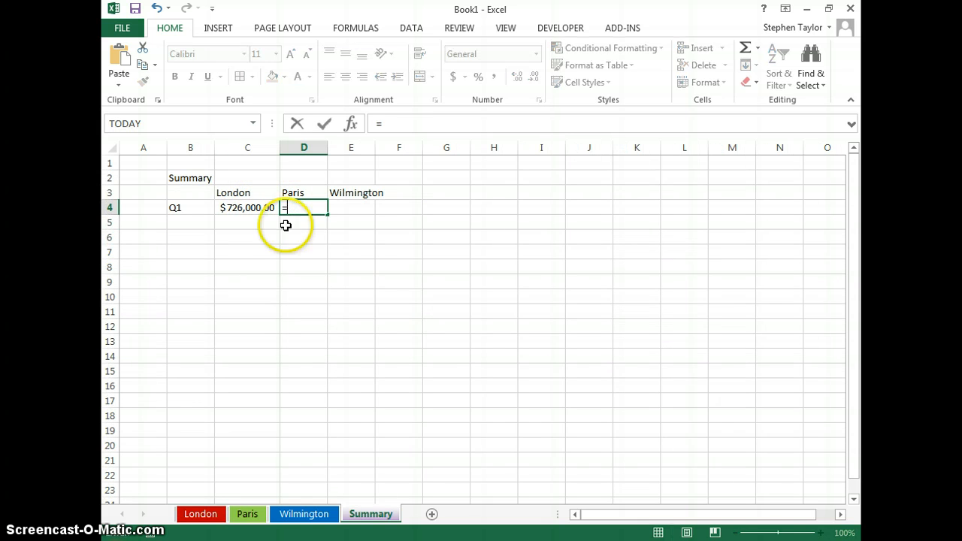
left_click(250, 513)
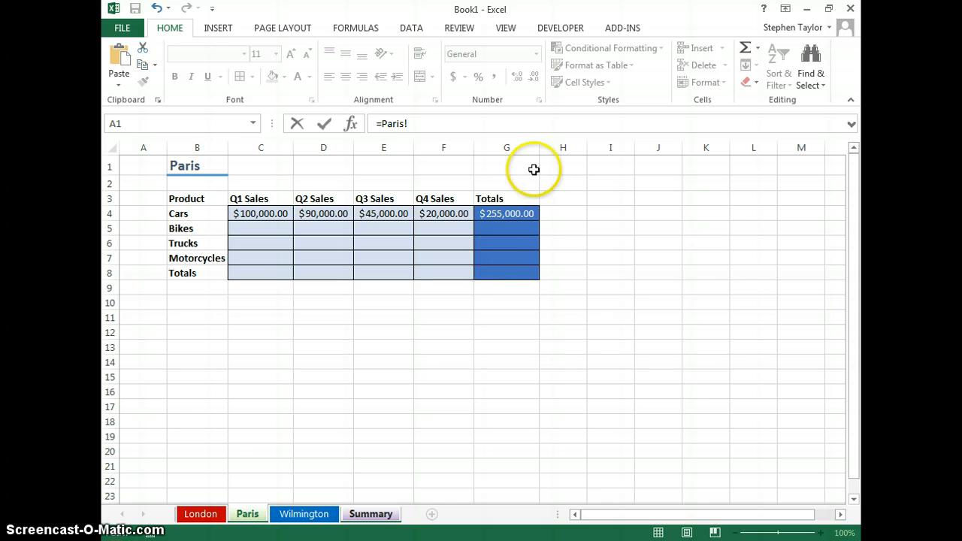
left_click(511, 216)
key("Return")
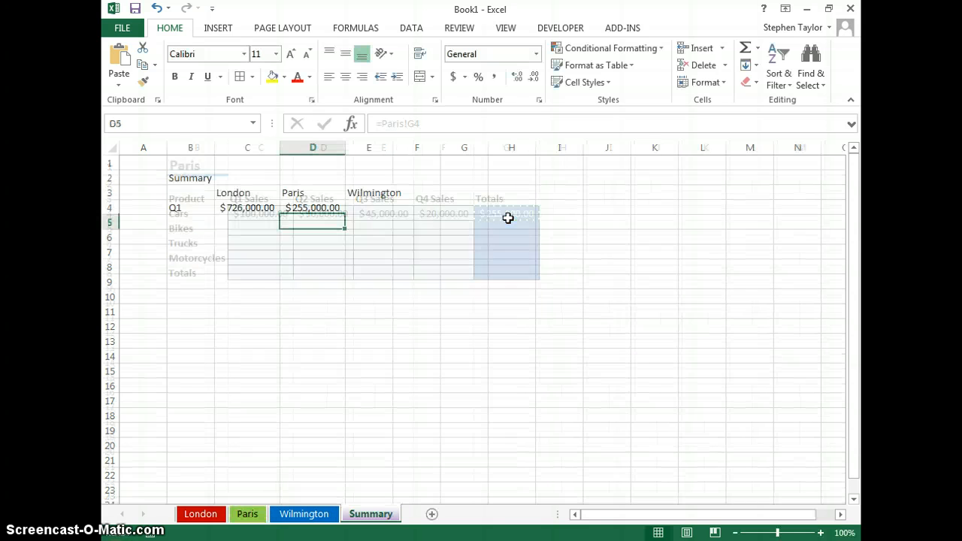
Link Summary cell E4 to the Cars total in G4 of the Wilmington sheet.
left_click(378, 209)
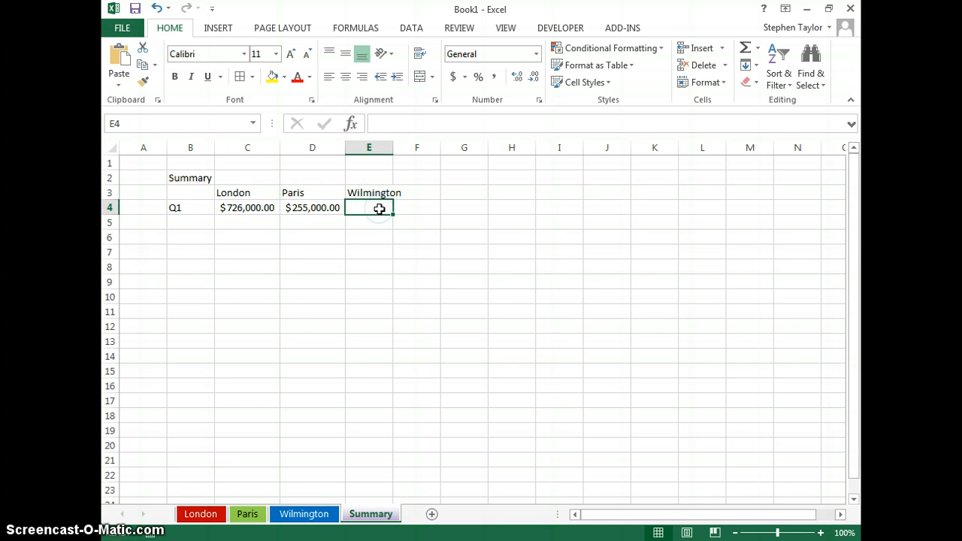
type("=")
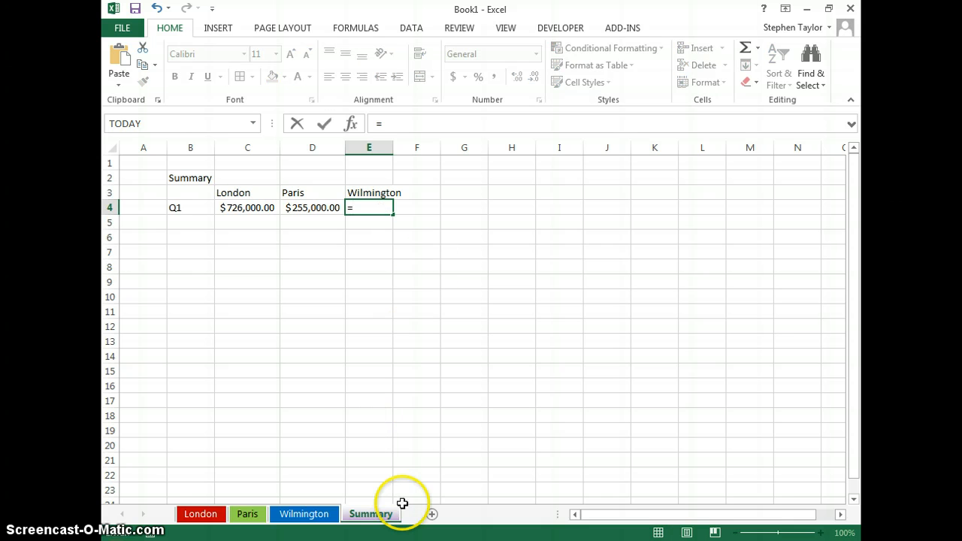
left_click(308, 514)
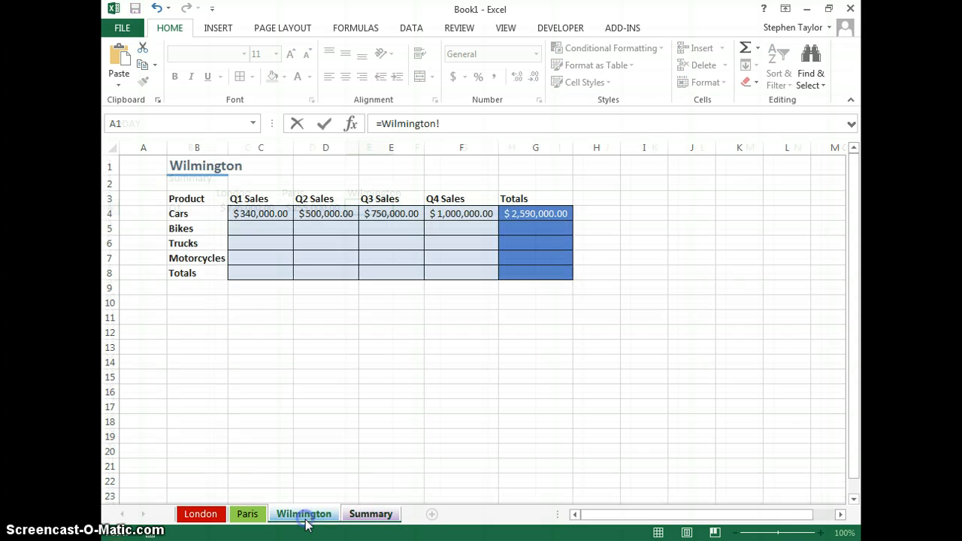
left_click(528, 214)
key("Return")
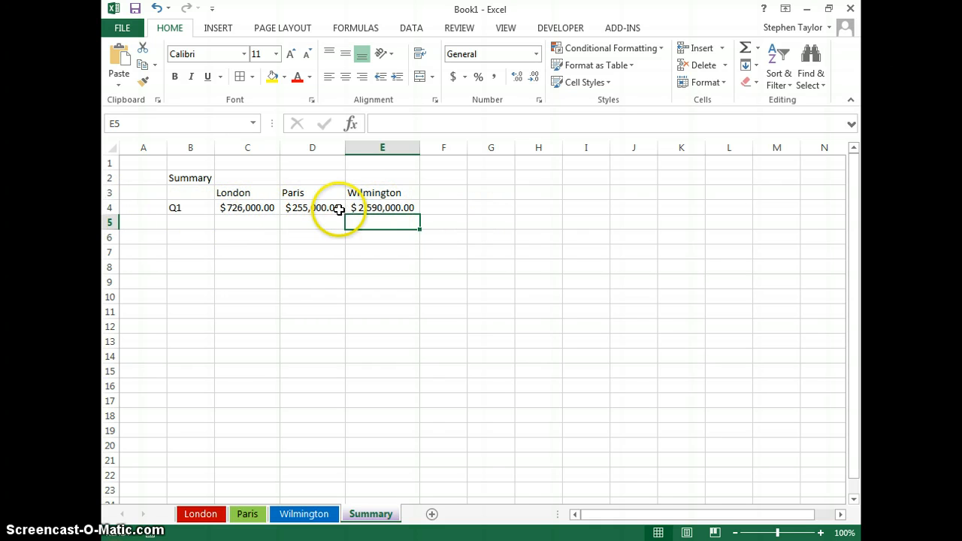
Enter the heading Total in F3 and use AutoSum in F4 to add the three city figures in C4:E4.
left_click(461, 193)
type("Total")
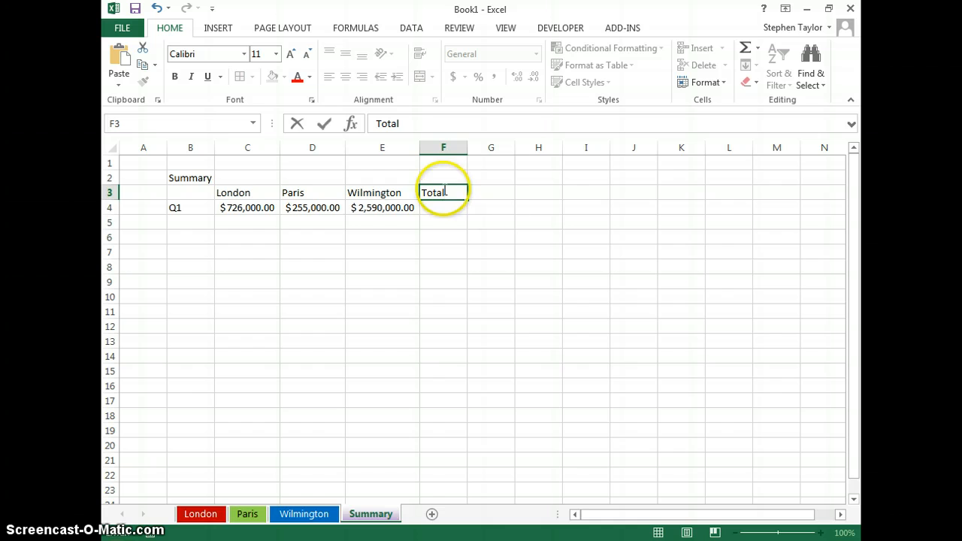
left_click(455, 208)
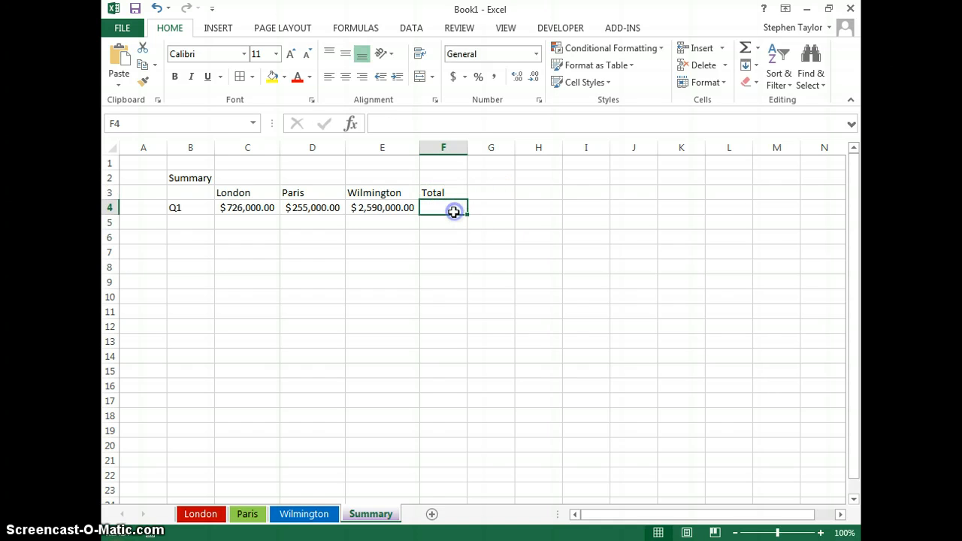
left_click(745, 47)
key("Return")
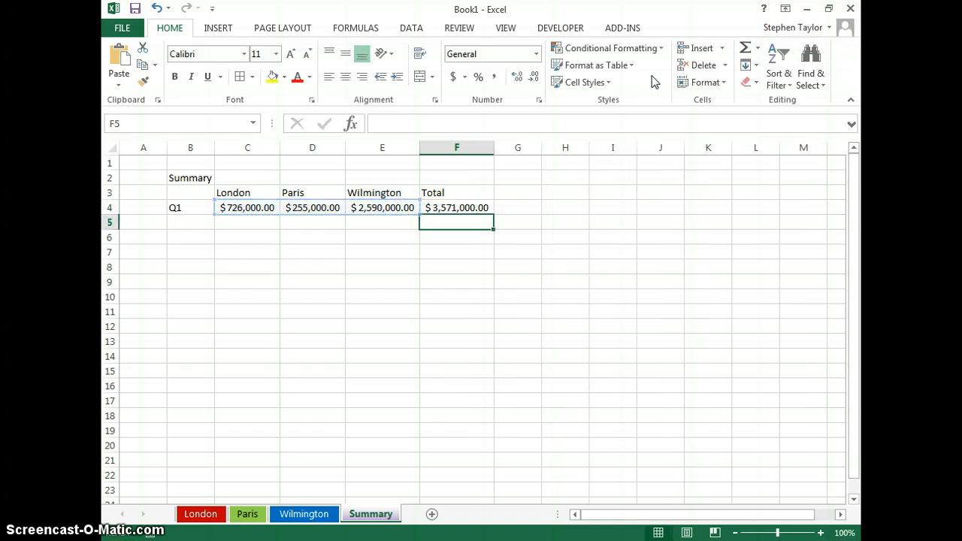
Inspect the formulas in Summary cells F4 and C4 and in the London sheet's Cars total, cell G4.
left_click(459, 208)
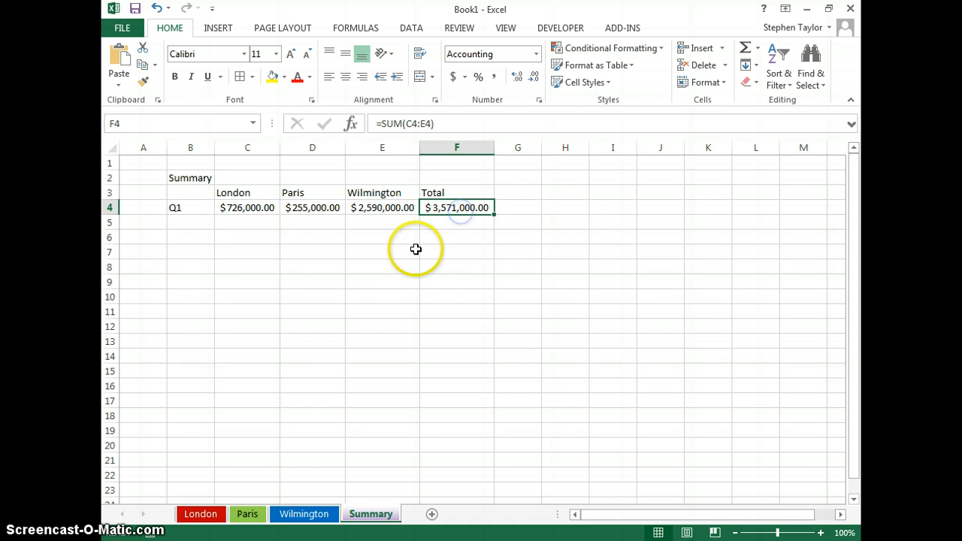
left_click(254, 206)
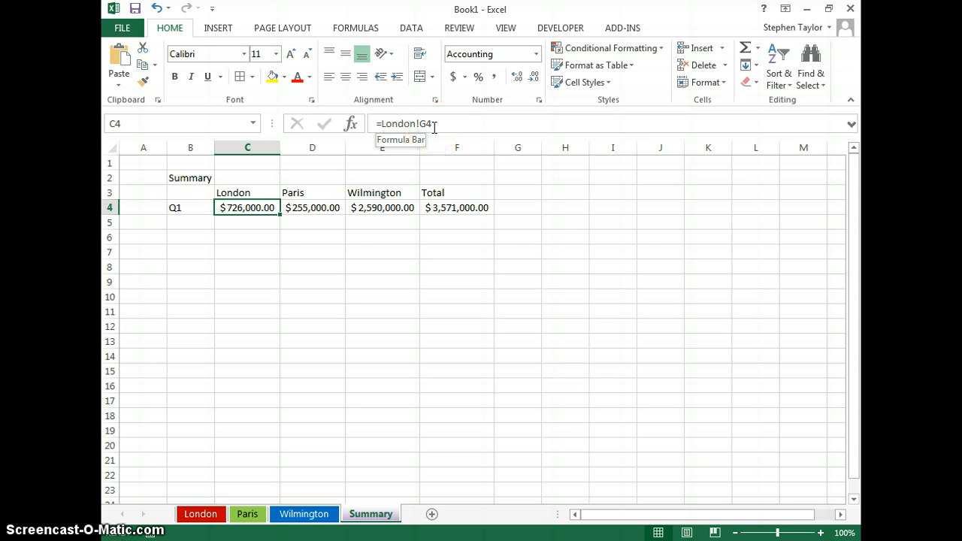
left_click(187, 515)
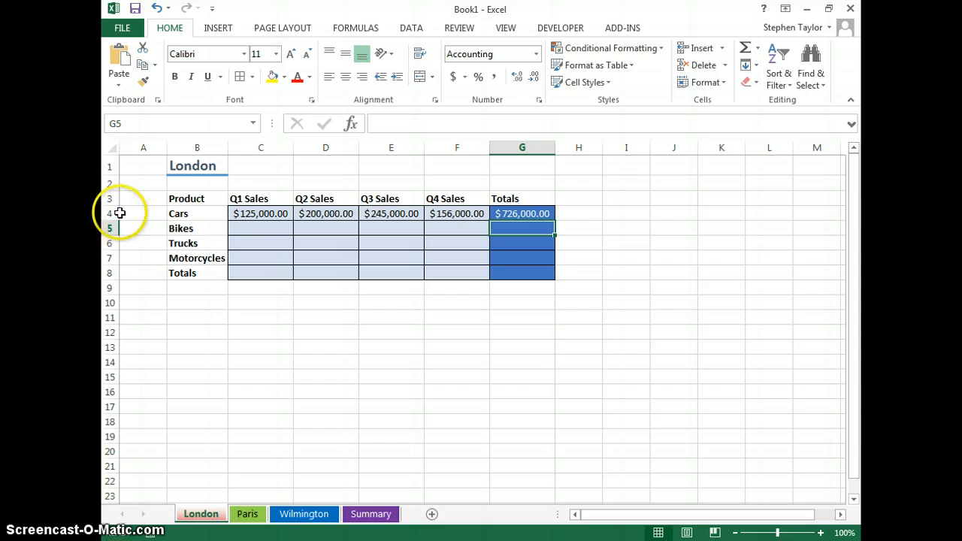
left_click(524, 215)
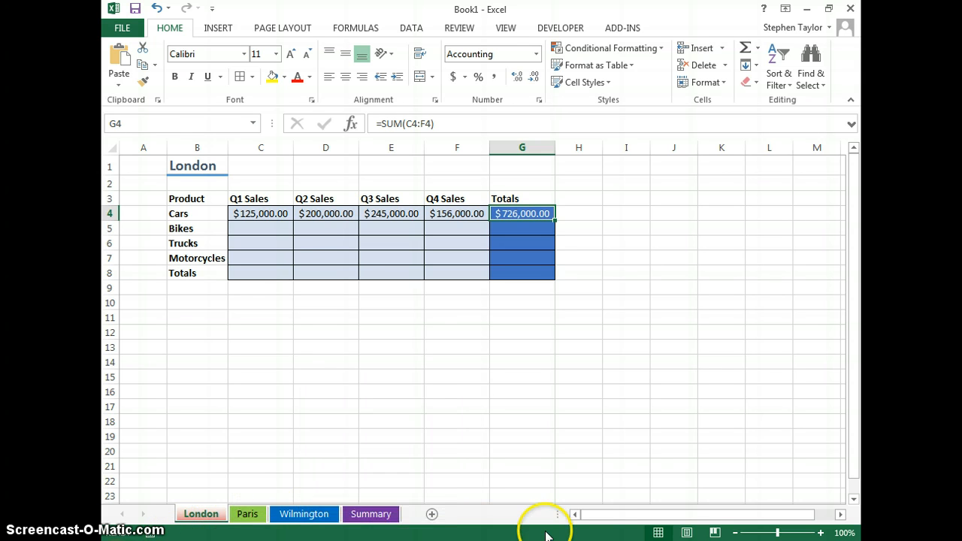
Move the Summary sheet in front of the London sheet, and check the formulas in its cells F4 and E4.
left_click(376, 515)
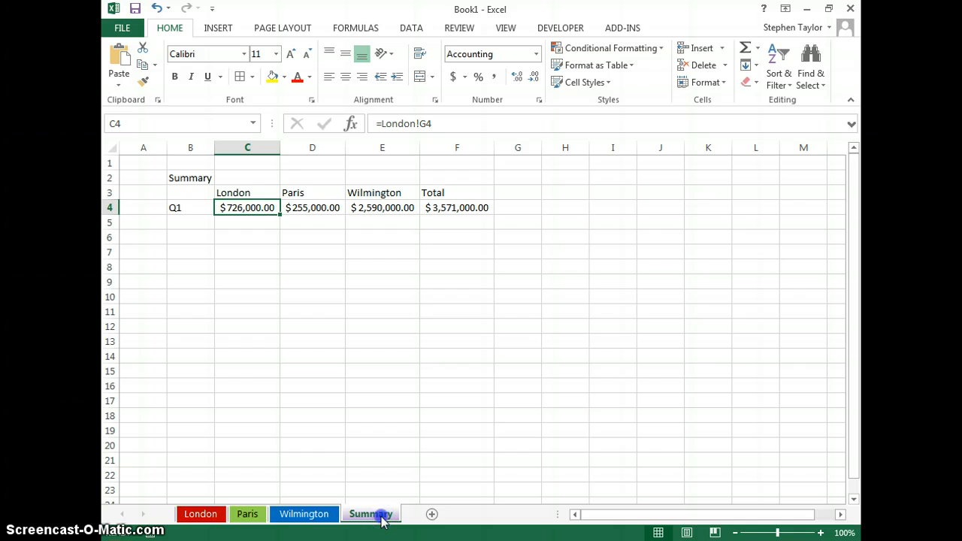
left_click_drag(381, 520, 299, 518)
left_click_drag(184, 524, 180, 528)
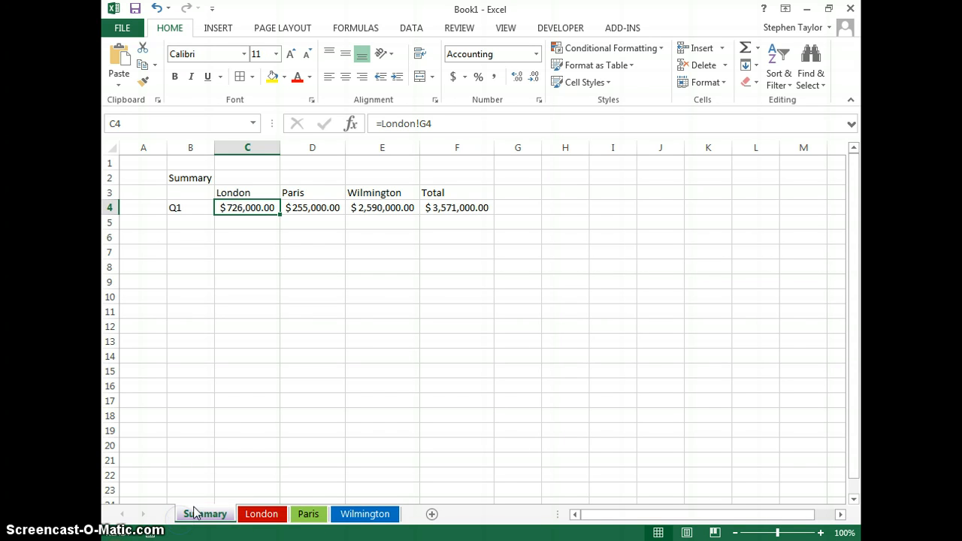
left_click(189, 514)
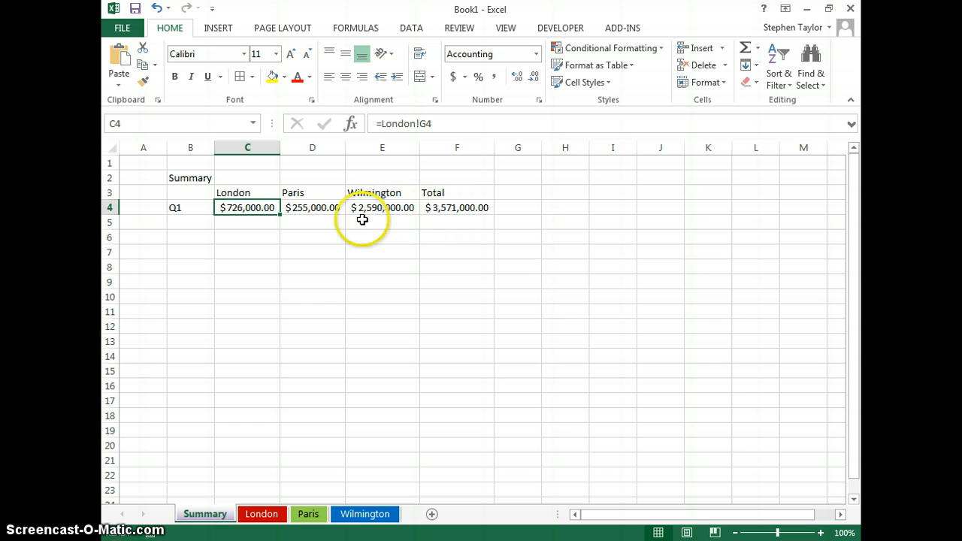
left_click(452, 209)
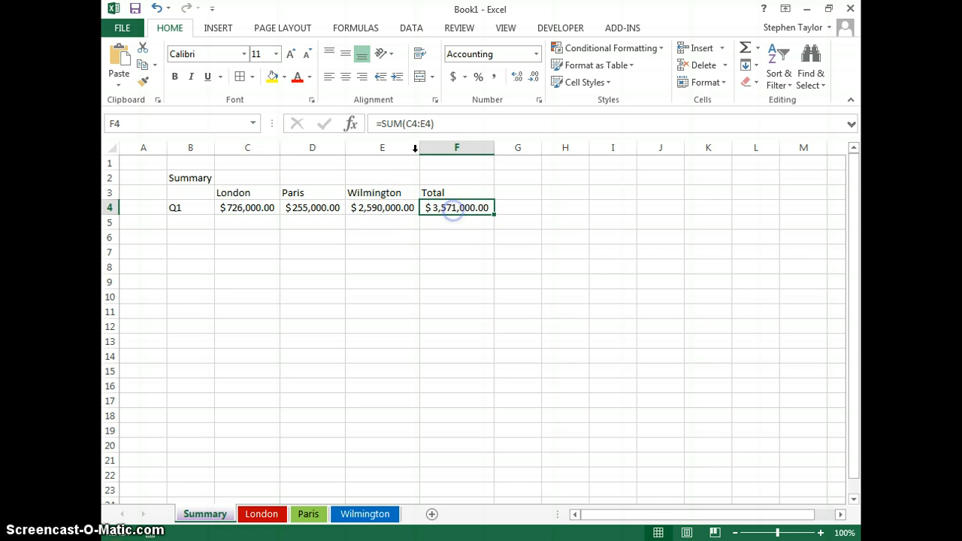
left_click(387, 207)
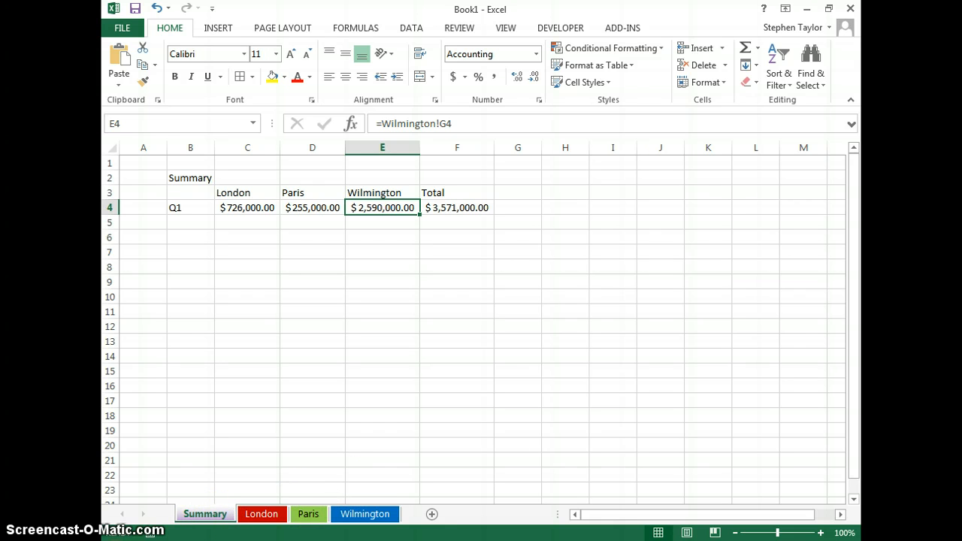
Group the London, Paris and Wilmington sheets and give the Cars total in cell G4 the name Cars_Total.
left_click(242, 516)
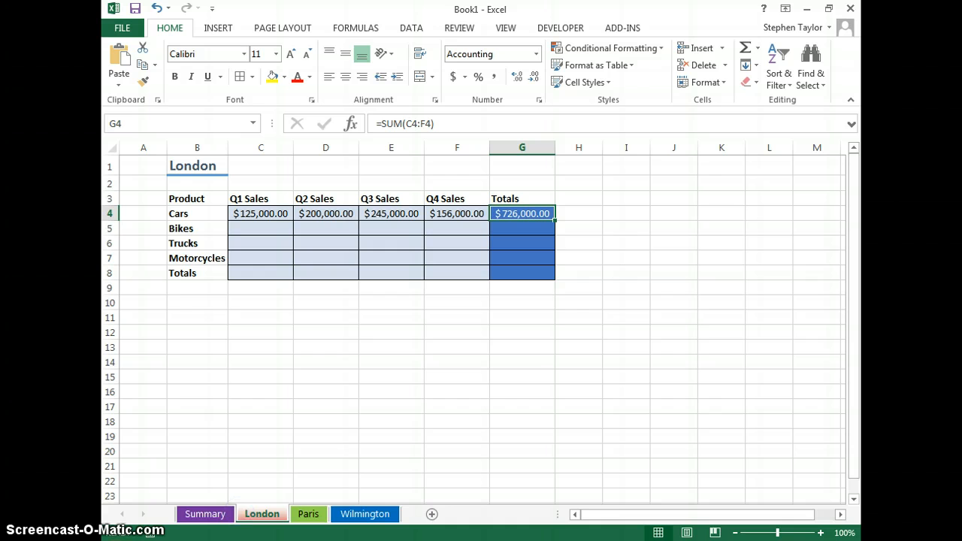
left_click(345, 514, "shift")
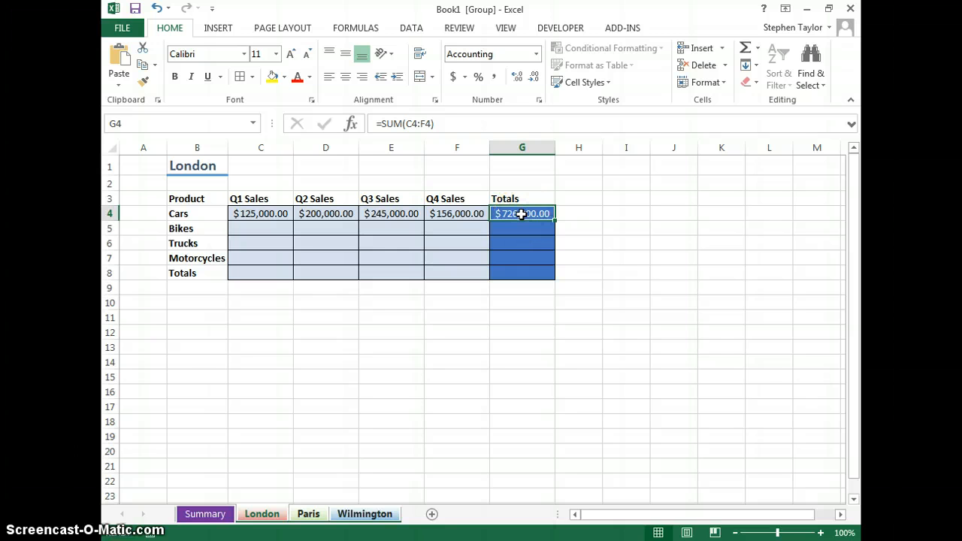
left_click(106, 121)
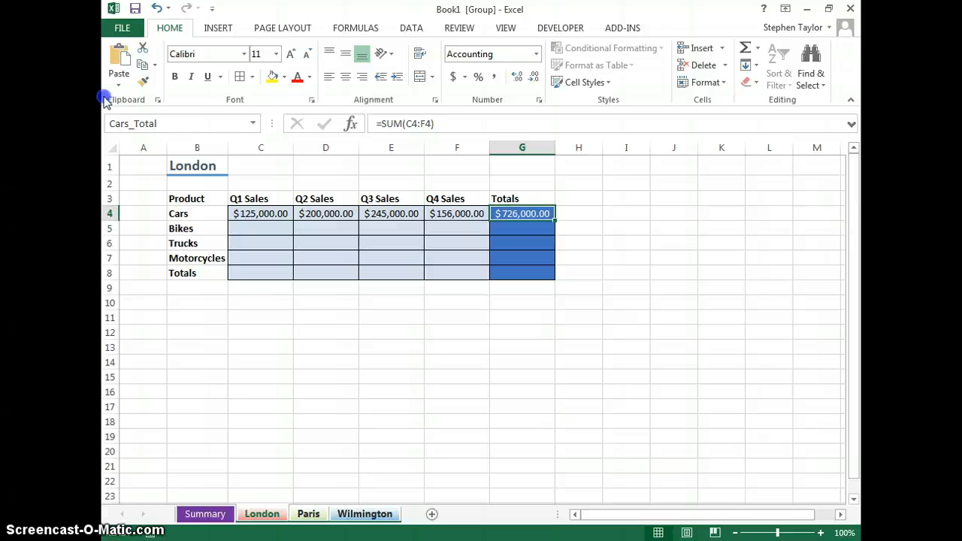
key("Return")
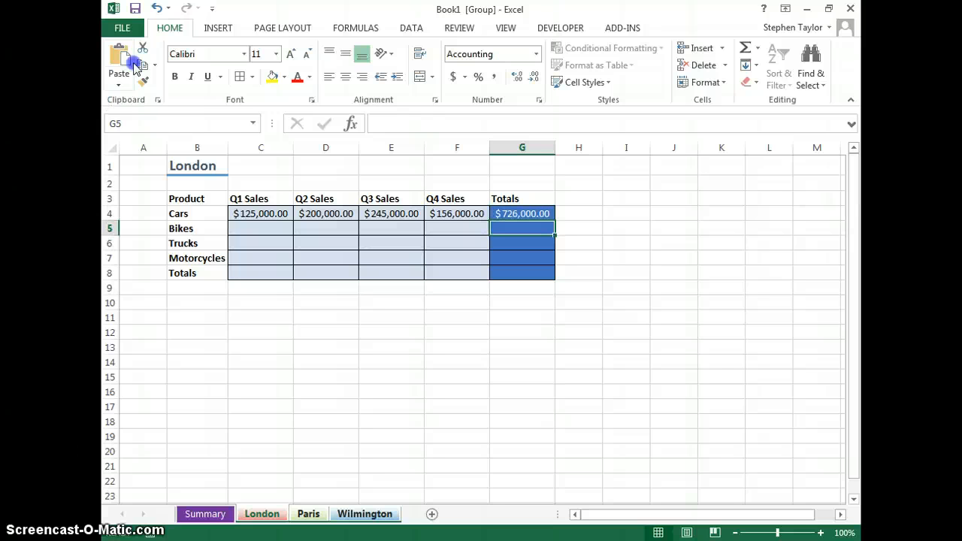
left_click(512, 212)
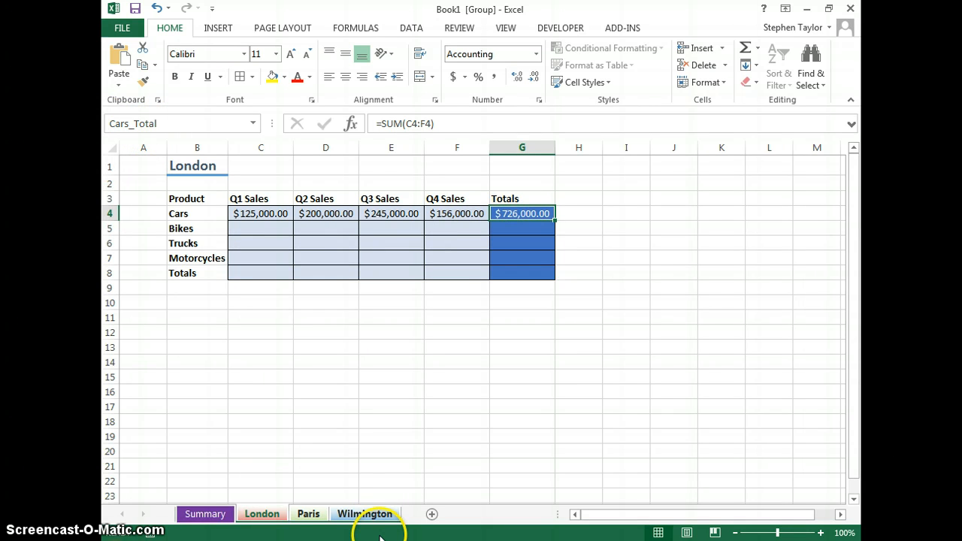
Replace the G4 reference in Summary cell C4 with the defined name, entering =London!Cars_Total, and check the resulting formula.
left_click(259, 513)
left_click(214, 515)
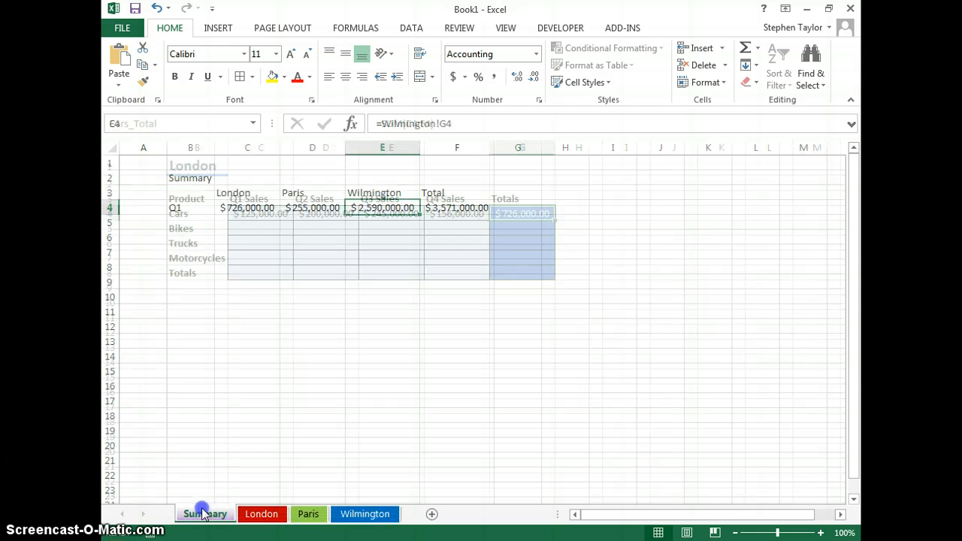
left_click(250, 208)
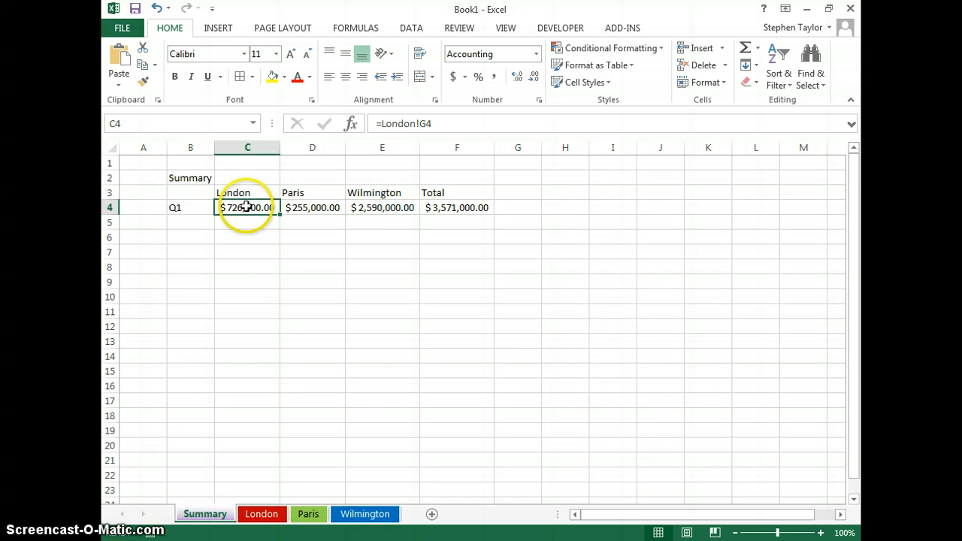
left_click_drag(434, 122, 411, 122)
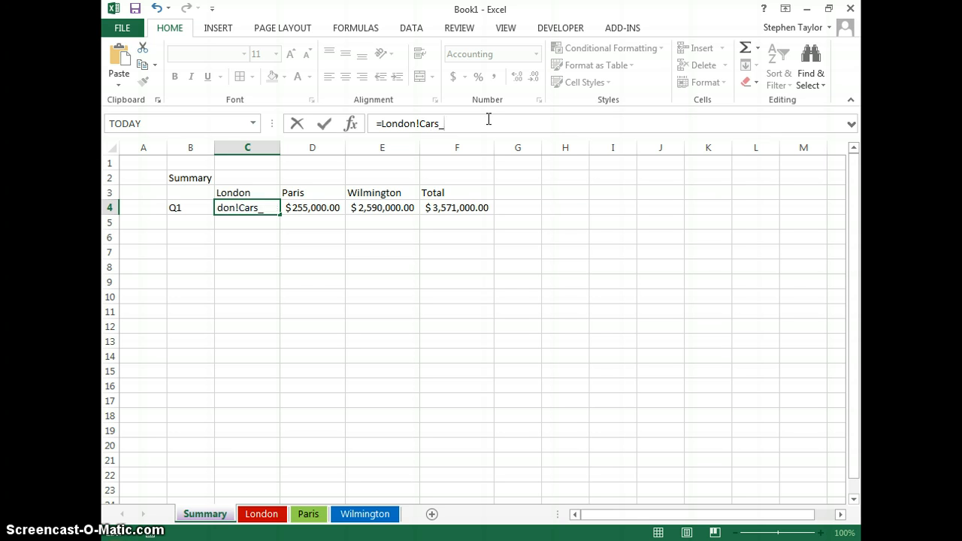
type("al")
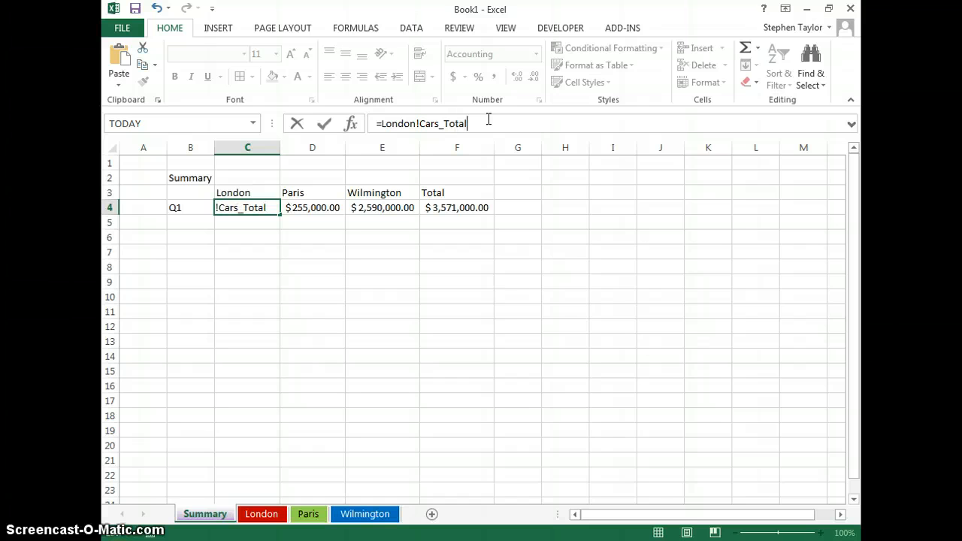
key("Return")
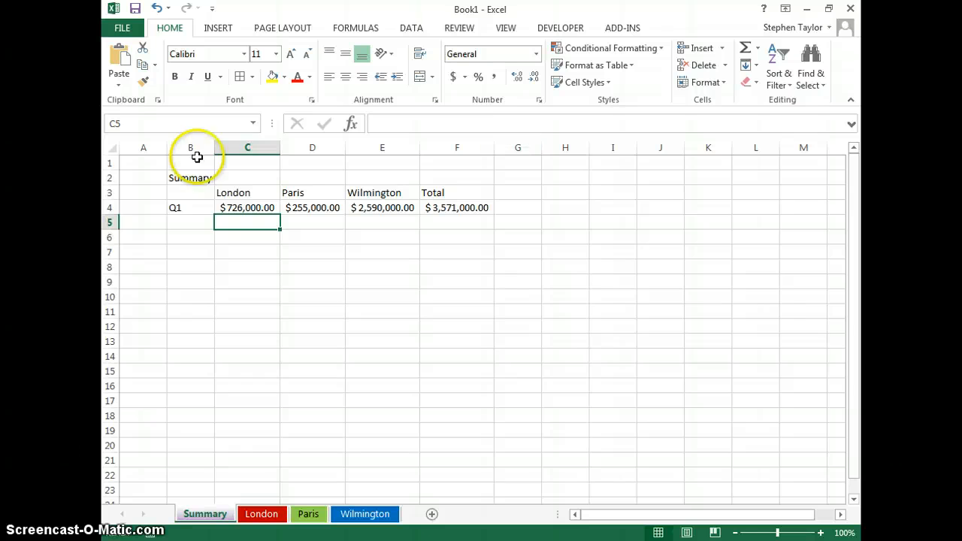
left_click(241, 210)
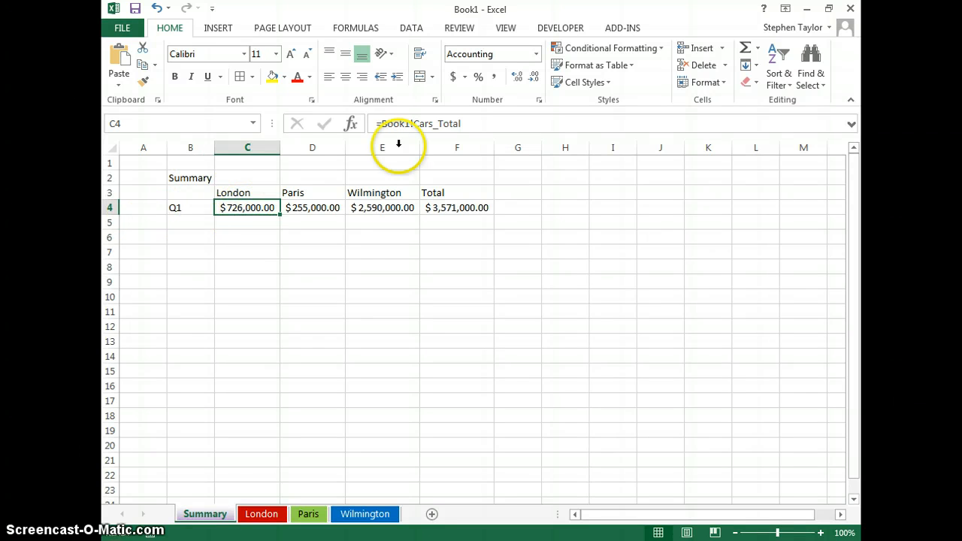
left_click(271, 236)
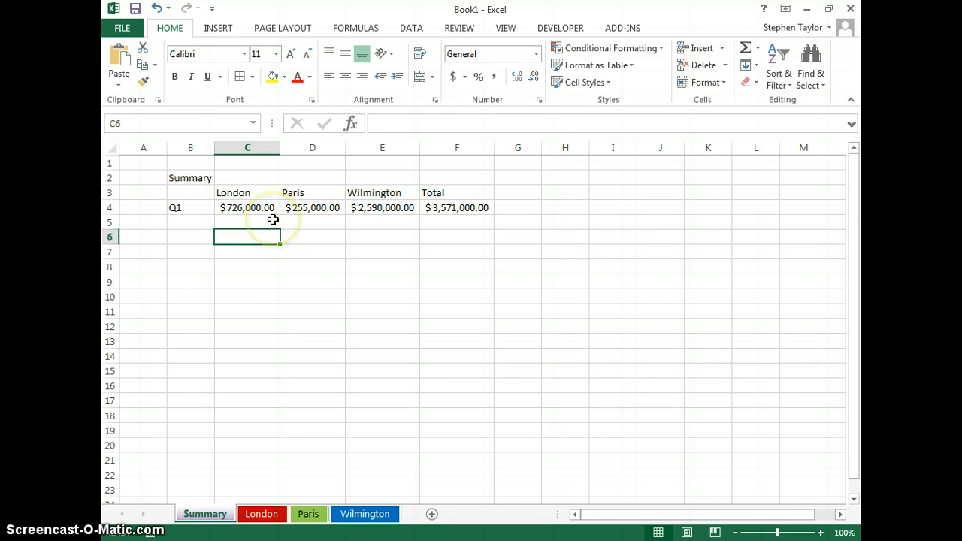